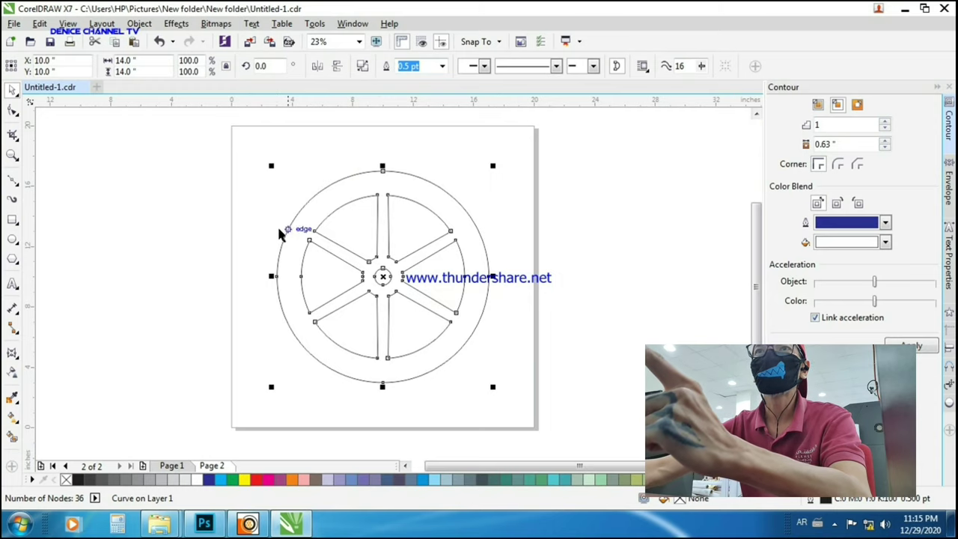
- Draw a circle about 11.5 inches in diameter overlapping the wheel outline on Page 2
{"action": "left_click", "coordinate": [187, 171]}
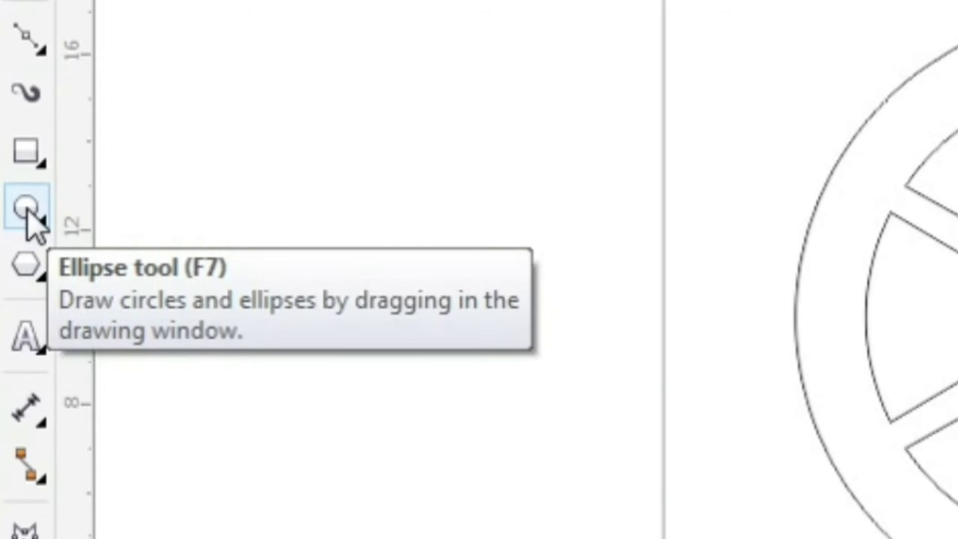
{"action": "left_click", "coordinate": [29, 211]}
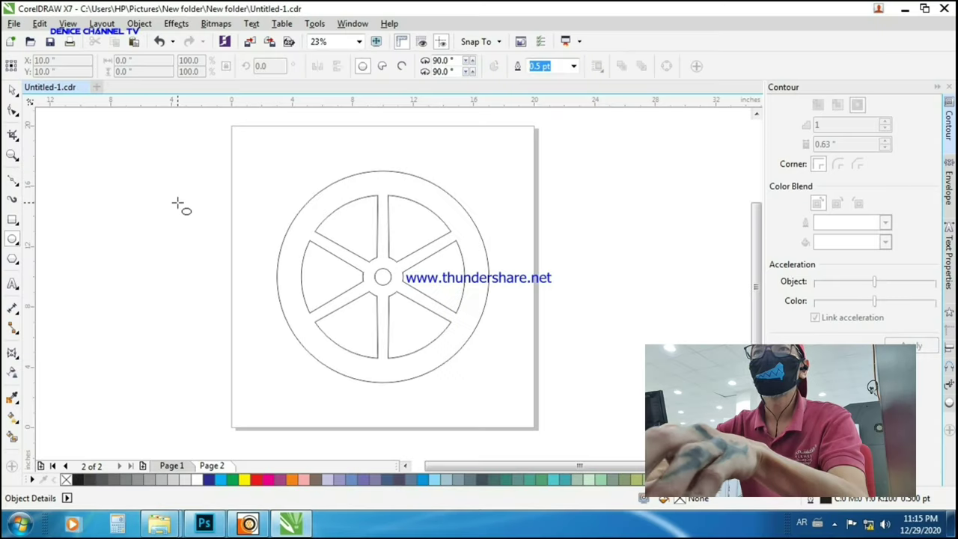
{"action": "left_click_drag", "start_coordinate": [177, 204], "coordinate": [317, 378]}
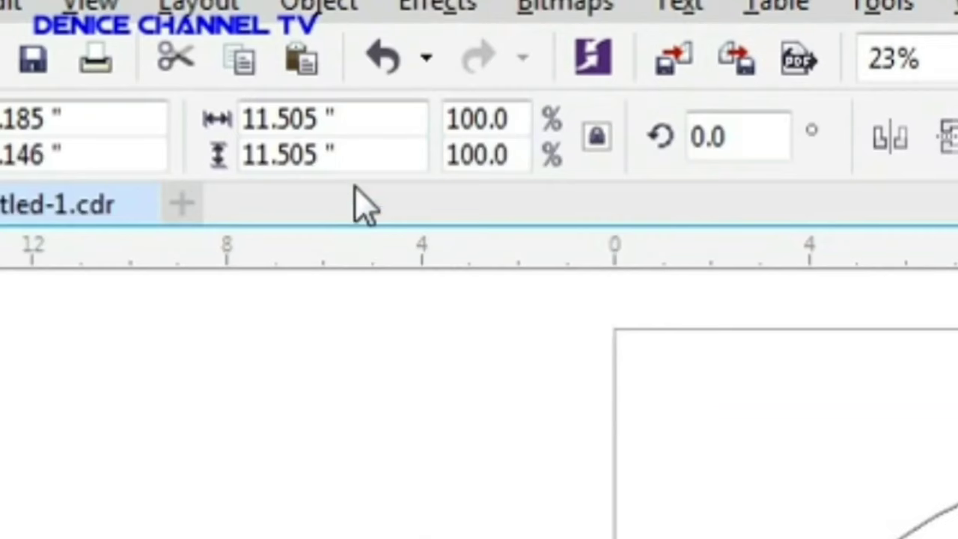
- Set the new circle's width and height to 14 inches and center it on the page
{"action": "left_click", "coordinate": [150, 60]}
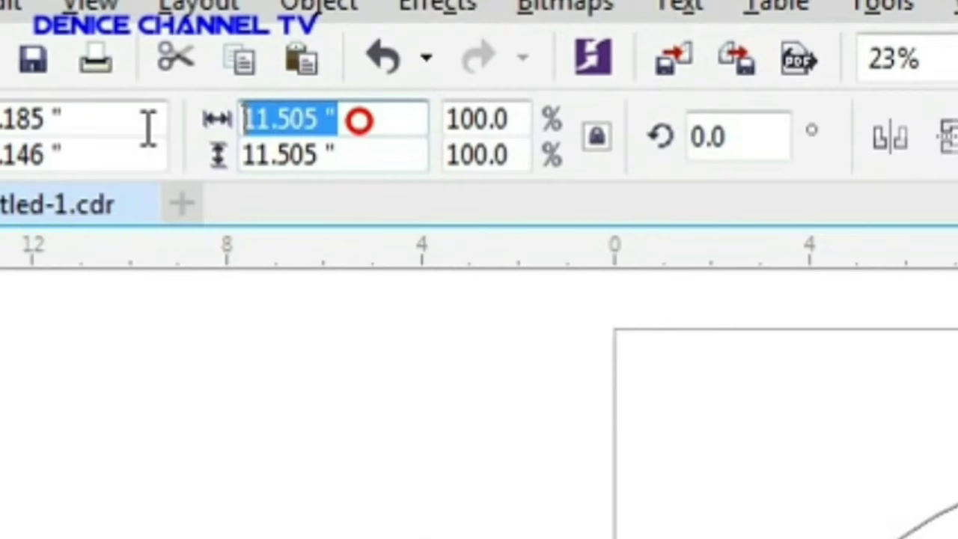
{"action": "type", "text": "14"}
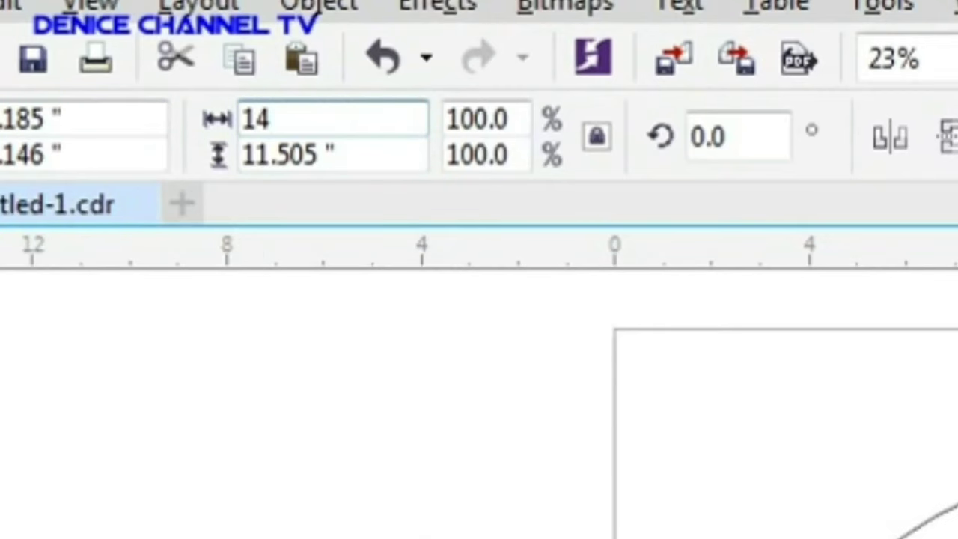
{"action": "key", "text": "Tab"}
{"action": "type", "text": "14"}
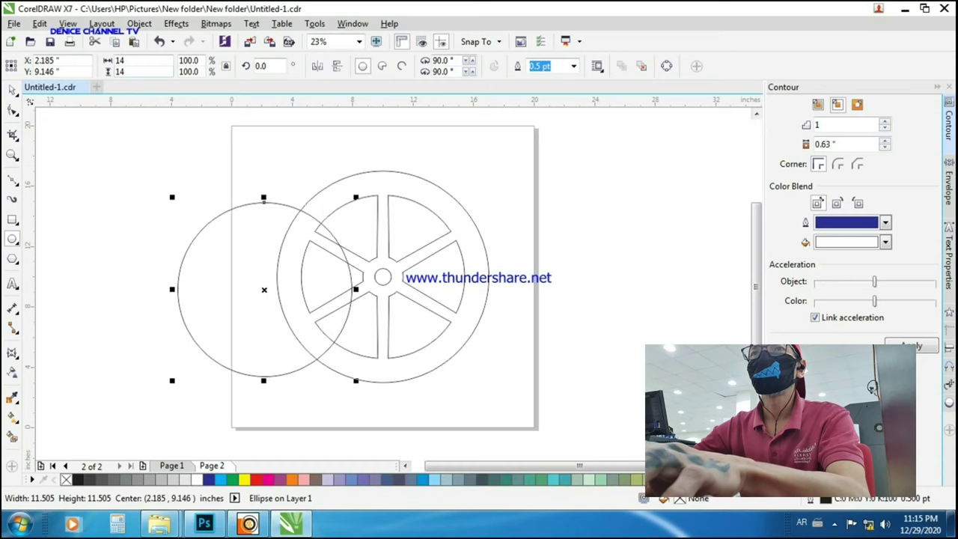
{"action": "key", "text": "Return"}
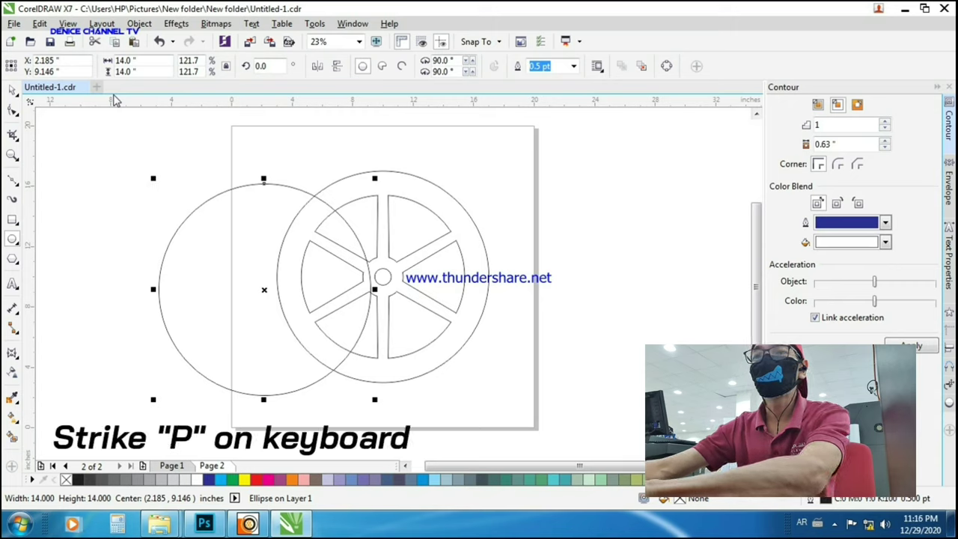
{"action": "key", "text": "p"}
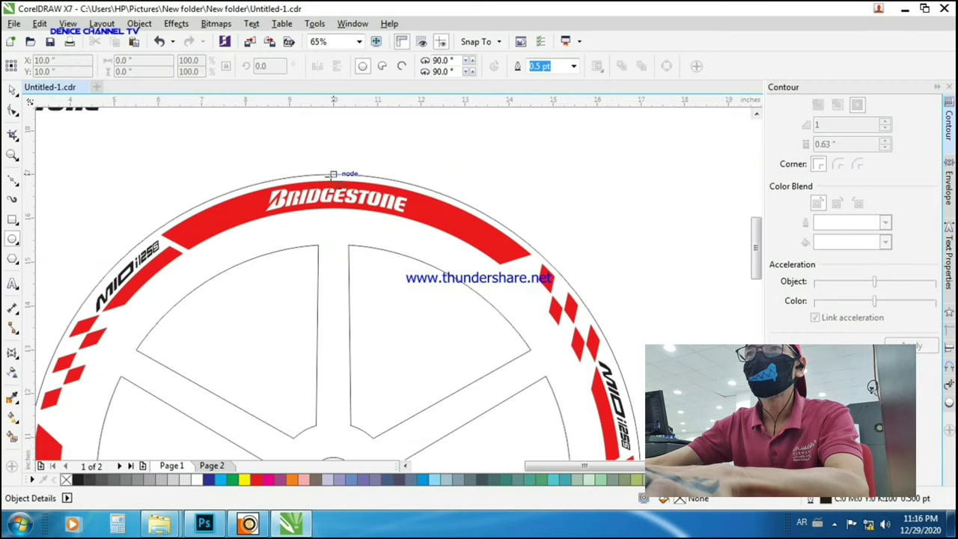
- Change the document's drawing units to millimeters
{"action": "key", "text": "F2"}
{"action": "left_click_drag", "start_coordinate": [274, 157], "coordinate": [423, 256]}
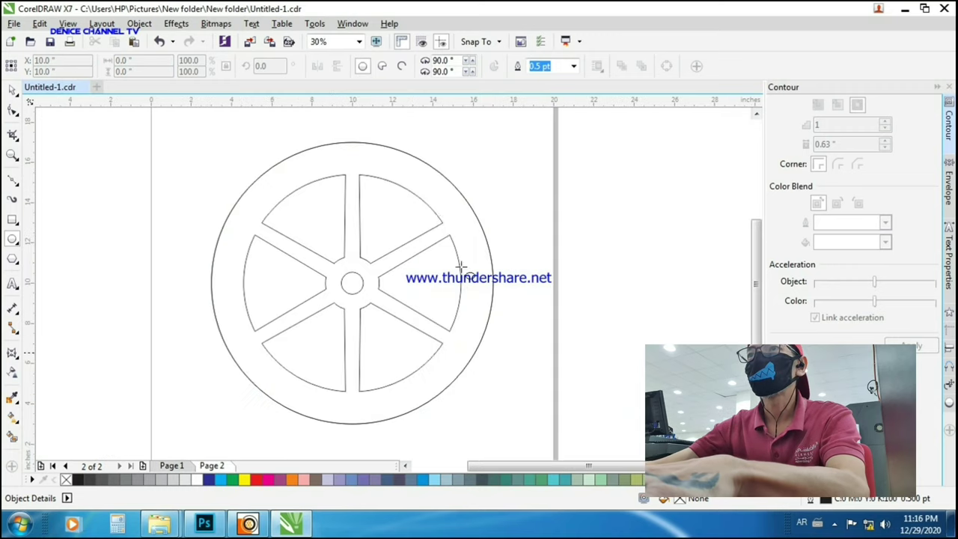
{"action": "key", "text": "space"}
{"action": "left_click", "coordinate": [436, 179]}
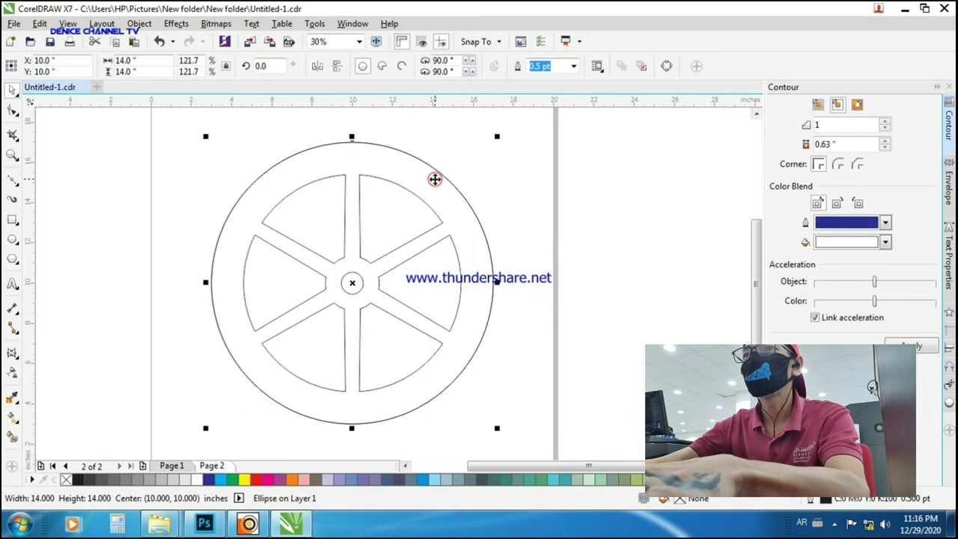
{"action": "left_click", "coordinate": [238, 106]}
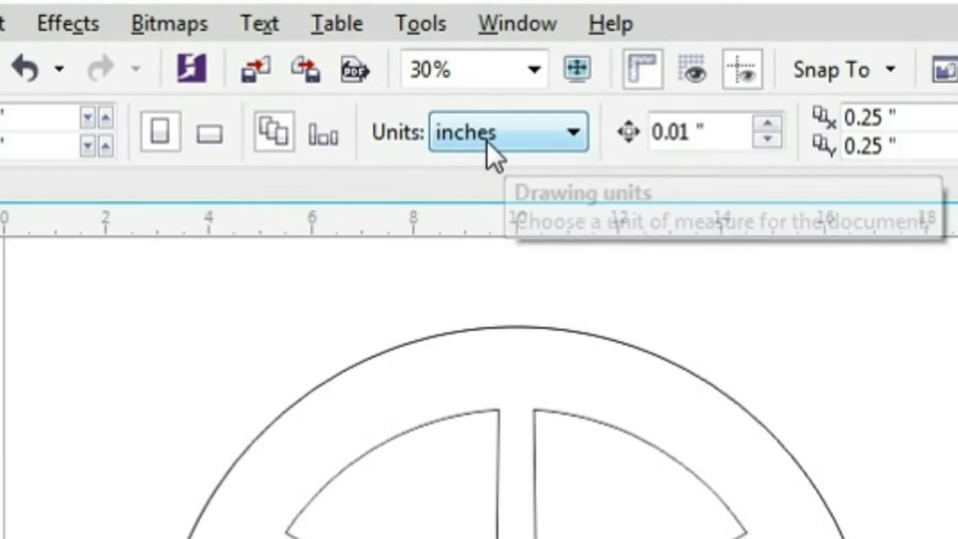
{"action": "left_click", "coordinate": [341, 71]}
{"action": "left_click", "coordinate": [491, 205]}
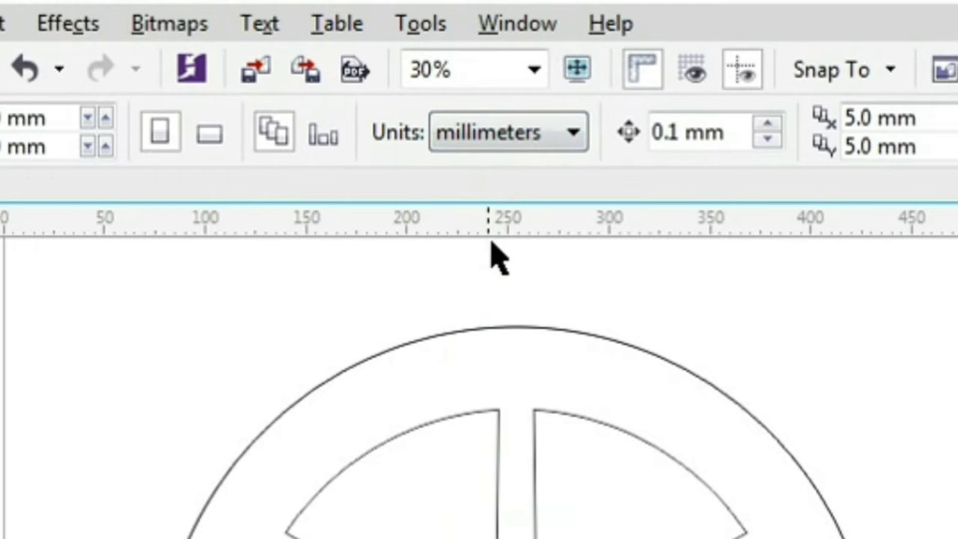
- Apply a one-step inside contour with a 3 mm offset to the 14-inch outer circle
{"action": "left_click", "coordinate": [375, 149]}
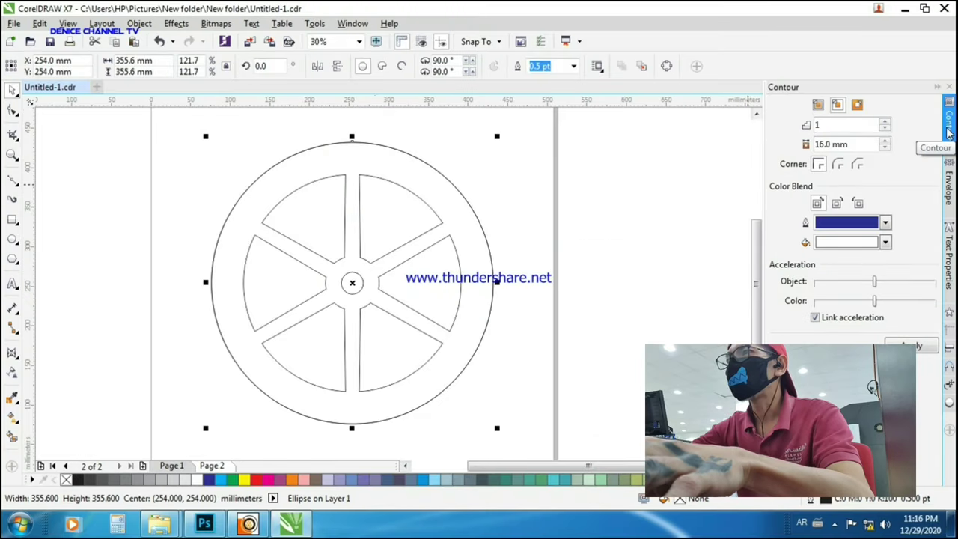
{"action": "double_click", "coordinate": [857, 145]}
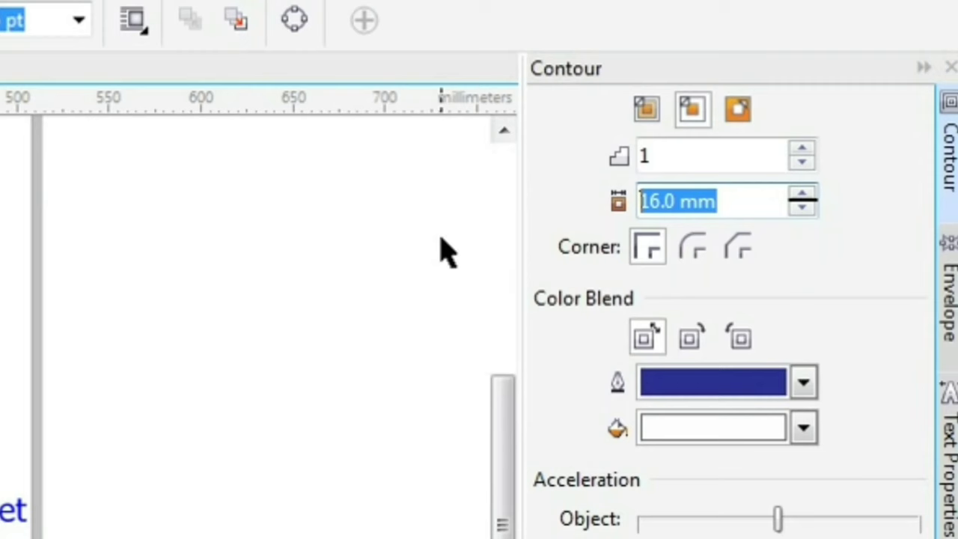
{"action": "type", "text": "3"}
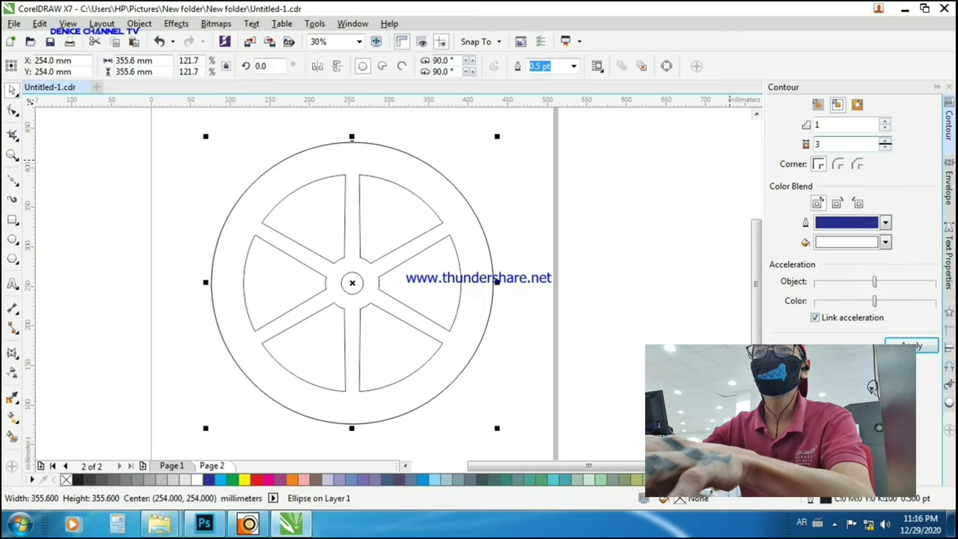
{"action": "key", "text": "Return"}
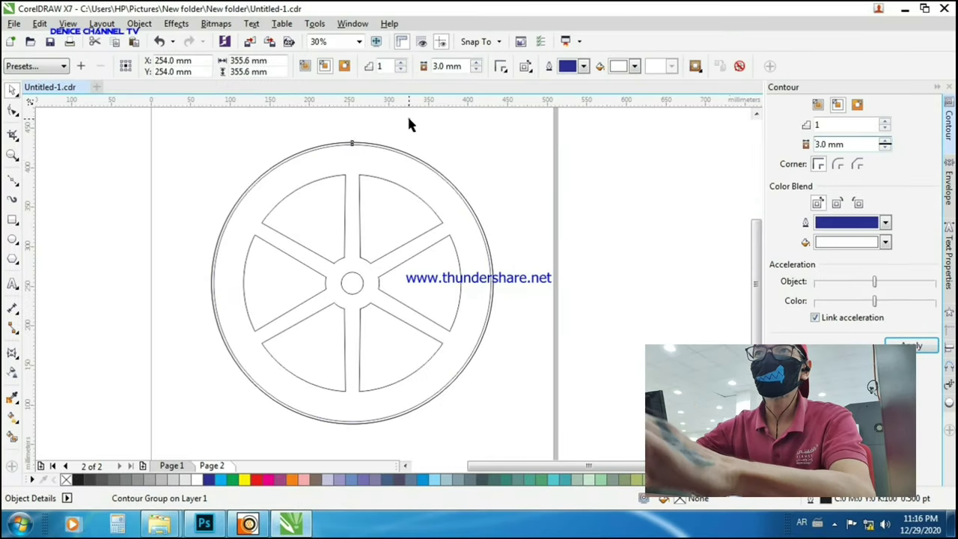
- Break the contour group apart so the inner and outer circles are separate objects
{"action": "left_click", "coordinate": [321, 125]}
{"action": "scroll", "coordinate": [372, 201], "scroll_direction": "up", "scroll_amount": 6}
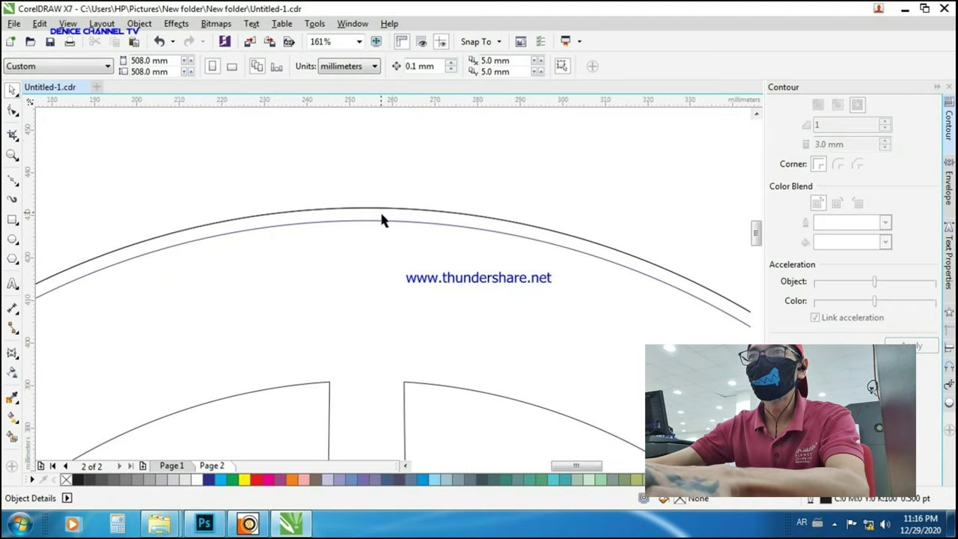
{"action": "scroll", "coordinate": [370, 238], "scroll_direction": "down", "scroll_amount": 5}
{"action": "scroll", "coordinate": [278, 172], "scroll_direction": "up", "scroll_amount": 3}
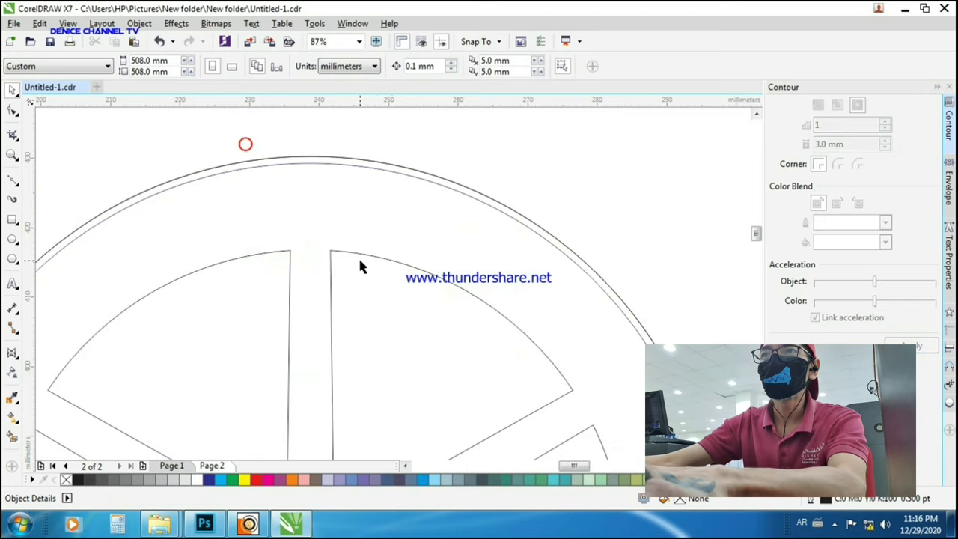
{"action": "scroll", "coordinate": [359, 265], "scroll_direction": "up", "scroll_amount": 4}
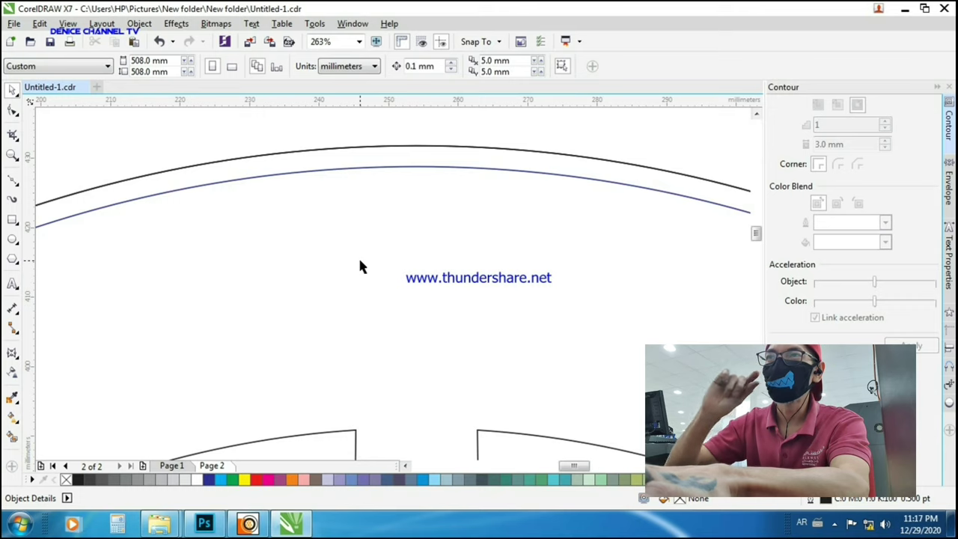
{"action": "scroll", "coordinate": [360, 266], "scroll_direction": "down", "scroll_amount": 4}
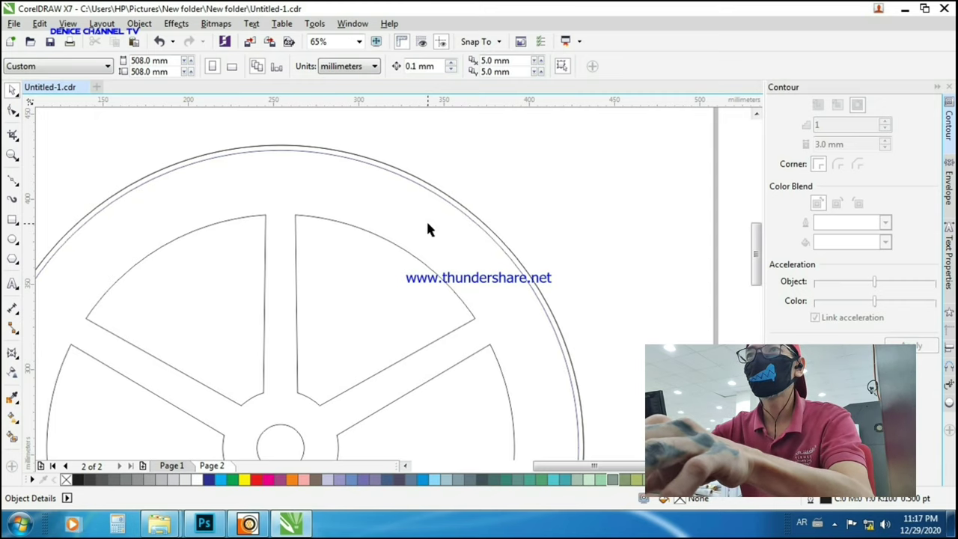
{"action": "right_click", "coordinate": [428, 229]}
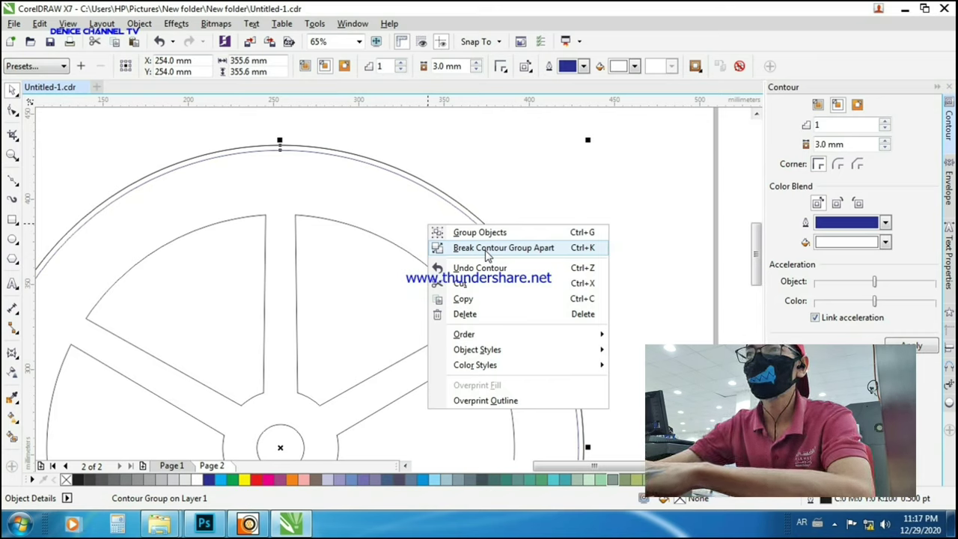
{"action": "left_click", "coordinate": [488, 250]}
- Try moving the inner and outer circles individually to check that they are separate, undoing each move
{"action": "left_click_drag", "start_coordinate": [483, 193], "coordinate": [501, 225]}
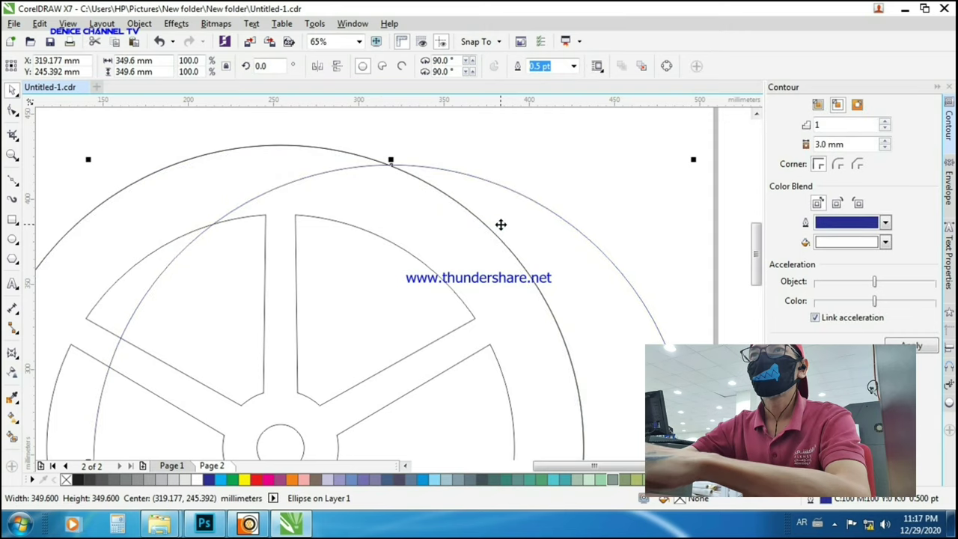
{"action": "key", "text": "ctrl+z"}
{"action": "left_click", "coordinate": [515, 163]}
{"action": "left_click_drag", "start_coordinate": [409, 209], "coordinate": [475, 238]}
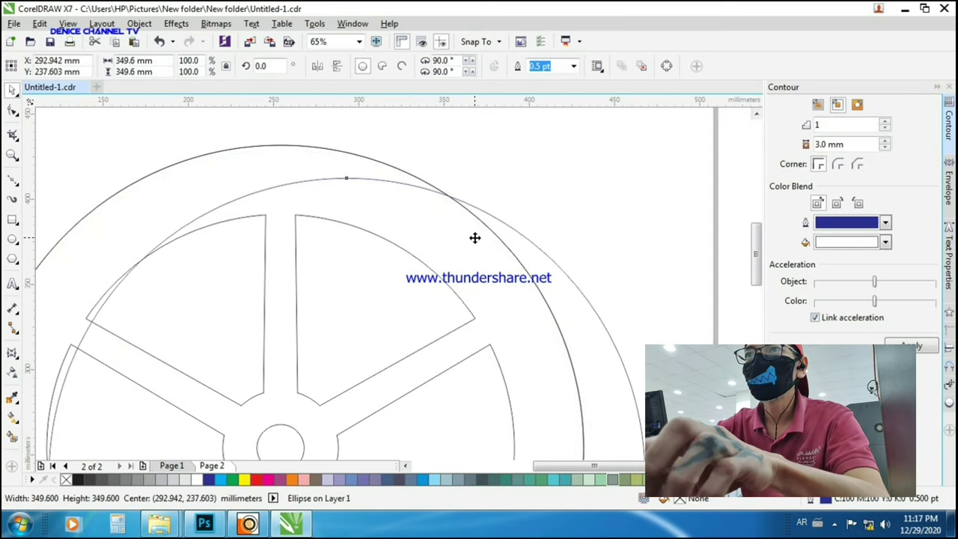
{"action": "key", "text": "ctrl+z"}
{"action": "left_click", "coordinate": [515, 165]}
{"action": "left_click_drag", "start_coordinate": [407, 227], "coordinate": [462, 261]}
{"action": "key", "text": "ctrl+z"}
{"action": "left_click", "coordinate": [558, 167]}
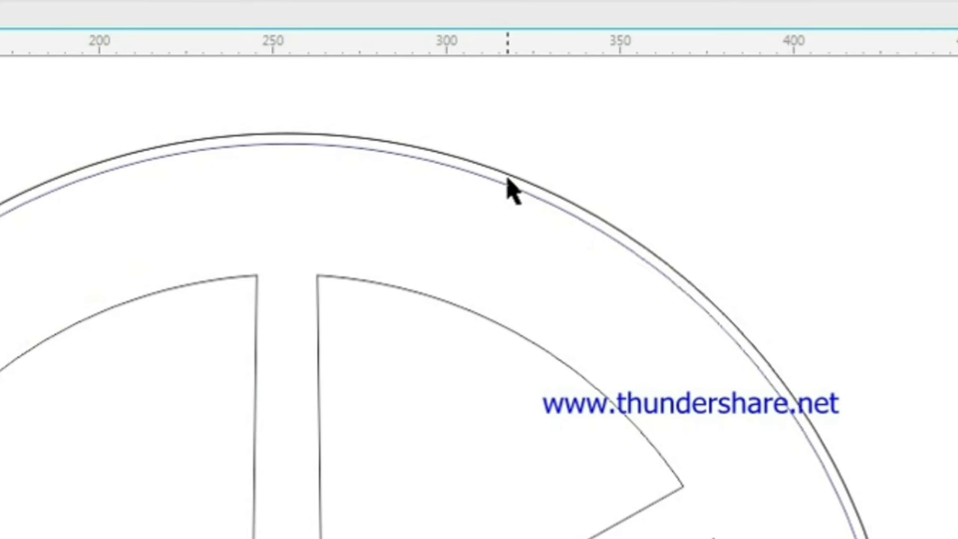
{"action": "left_click_drag", "start_coordinate": [509, 176], "coordinate": [564, 140]}
{"action": "key", "text": "ctrl+z"}
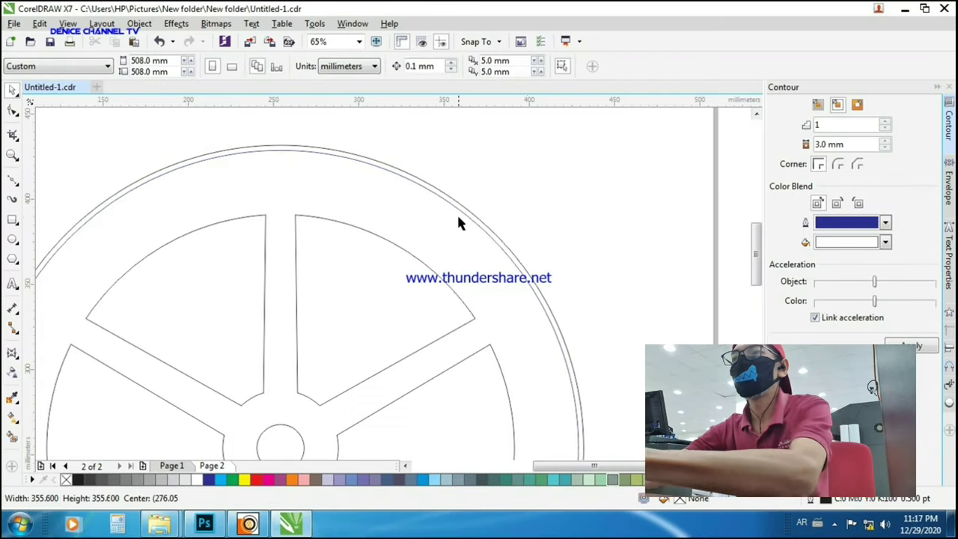
{"action": "left_click", "coordinate": [775, 178]}
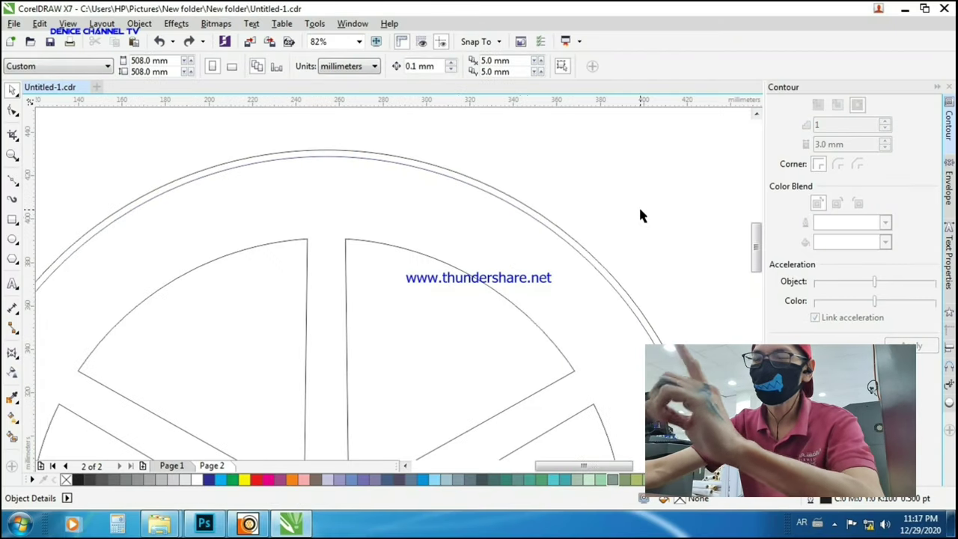
{"action": "left_click", "coordinate": [622, 207]}
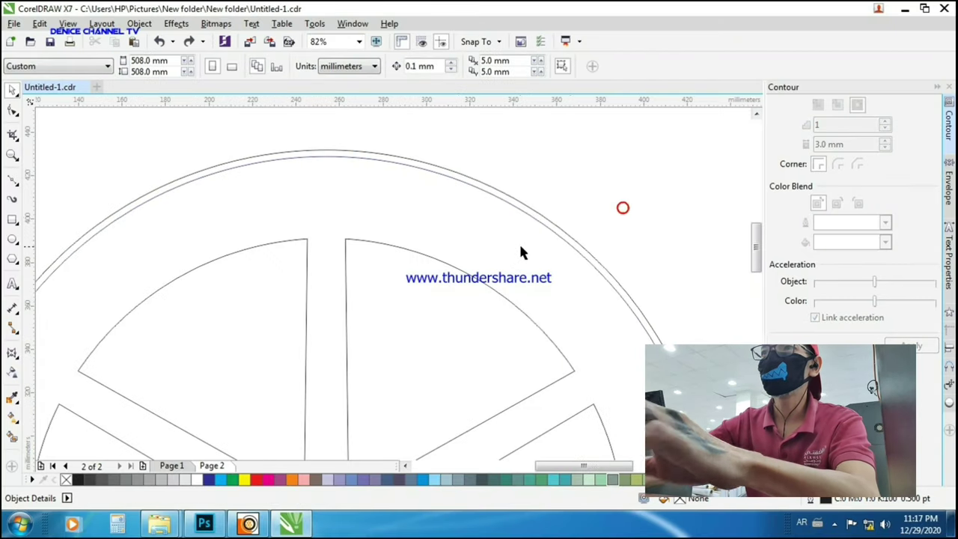
{"action": "left_click", "coordinate": [494, 242]}
- Measure the height of the red Bridgestone band on Page 1 with a temporary rectangle and delete the rectangle
{"action": "key", "text": "Page_Up"}
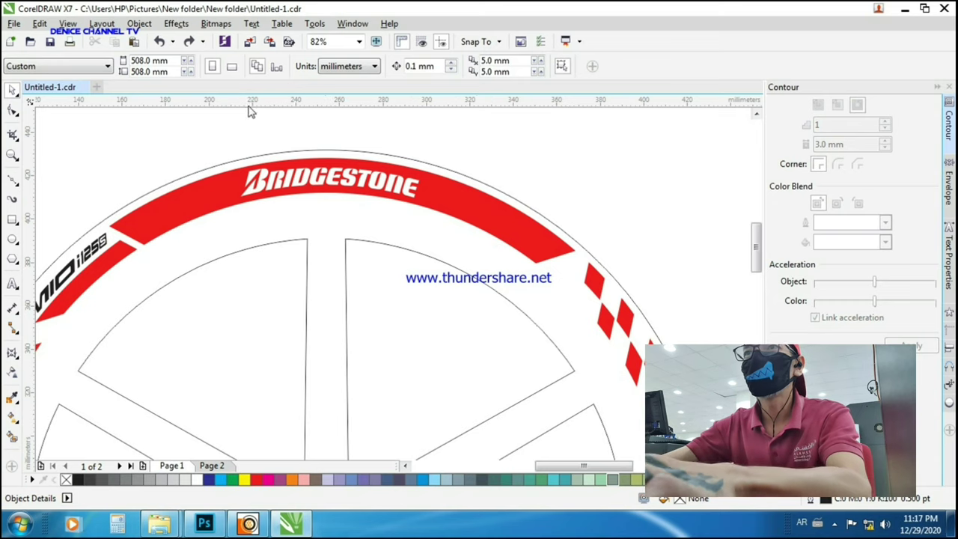
{"action": "left_click_drag", "start_coordinate": [248, 103], "coordinate": [478, 253]}
{"action": "key", "text": "Delete"}
{"action": "key", "text": "F2"}
{"action": "left_click_drag", "start_coordinate": [257, 128], "coordinate": [380, 234]}
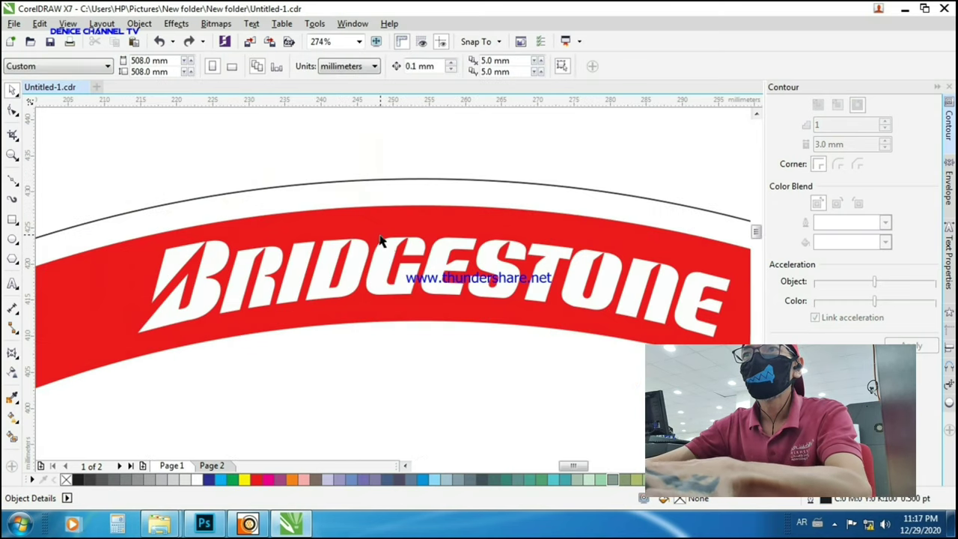
{"action": "left_click", "coordinate": [12, 217]}
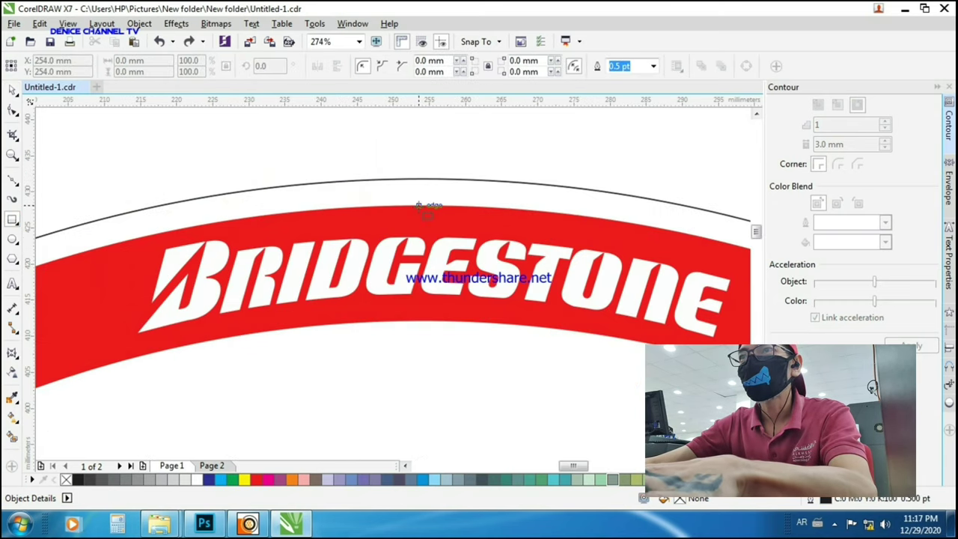
{"action": "left_click_drag", "start_coordinate": [420, 206], "coordinate": [486, 323]}
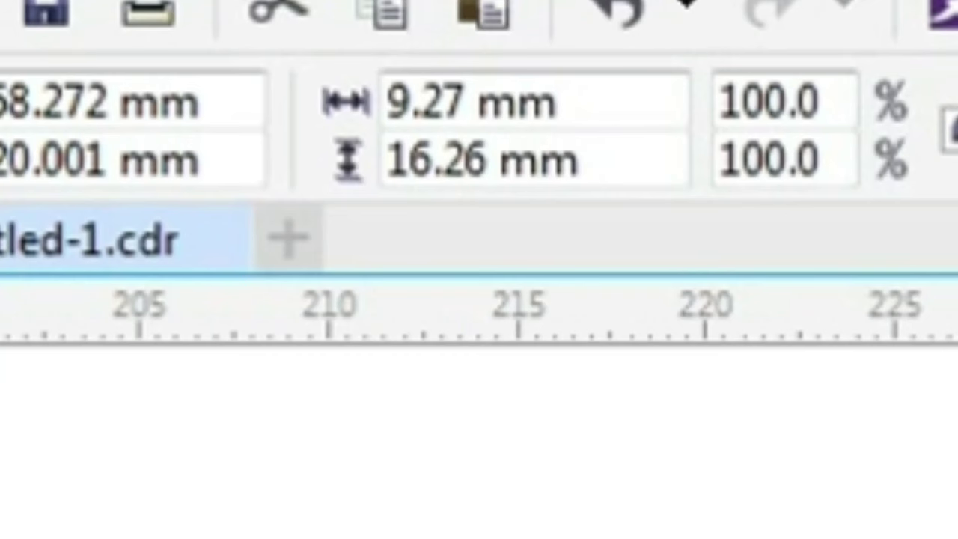
{"action": "key", "text": "Delete"}
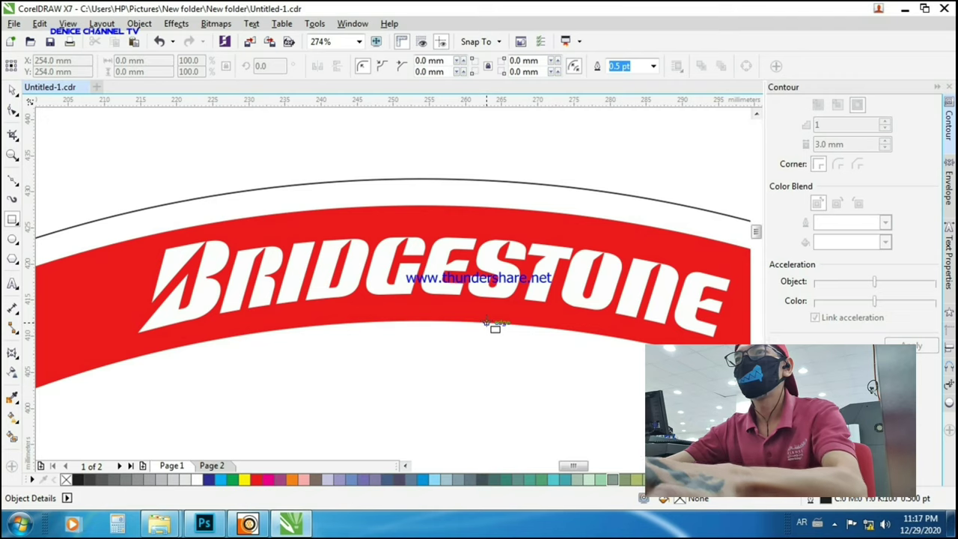
- Apply a one-step inside contour with a 16 mm offset to the inner circle on Page 2
{"action": "key", "text": "Page_Down"}
{"action": "scroll", "coordinate": [490, 323], "scroll_direction": "down", "scroll_amount": 5}
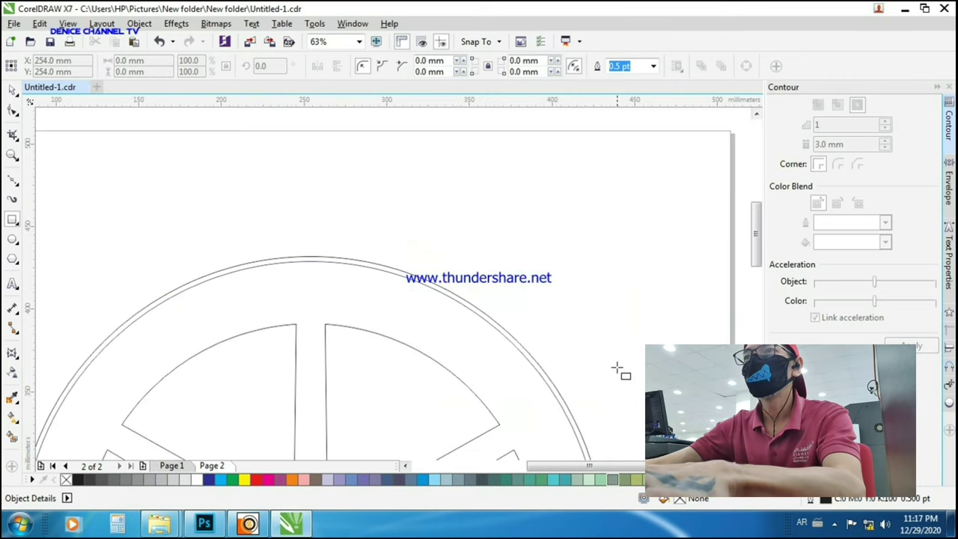
{"action": "key", "text": "space"}
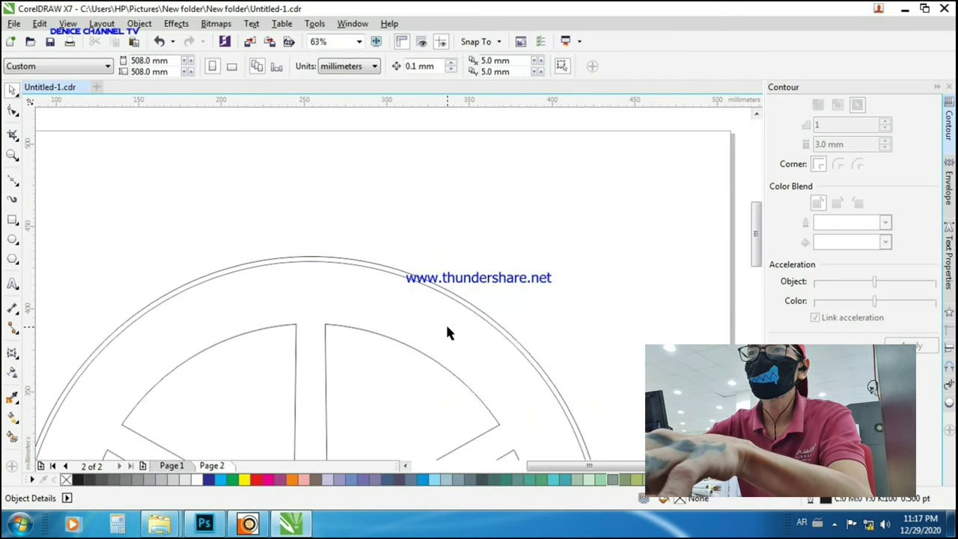
{"action": "left_click", "coordinate": [447, 333]}
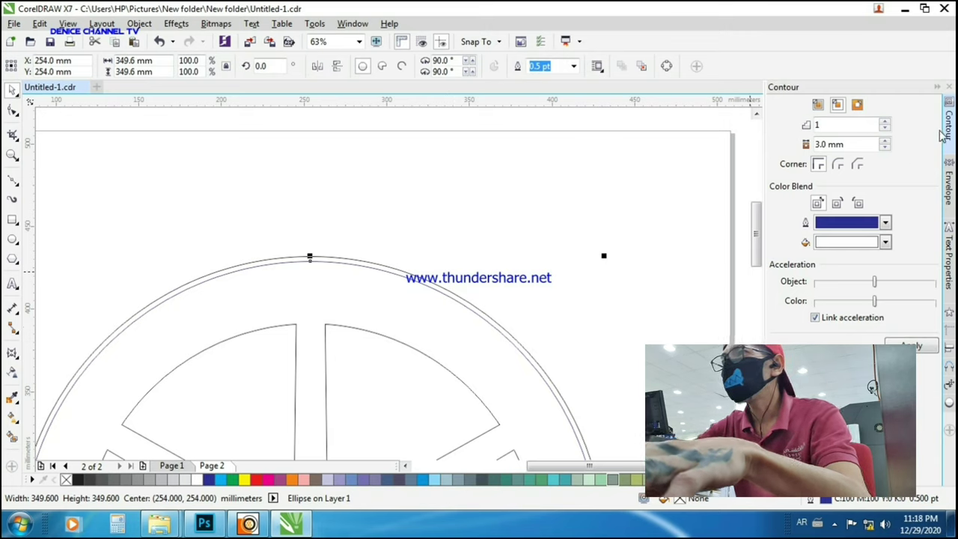
{"action": "left_click", "coordinate": [855, 145]}
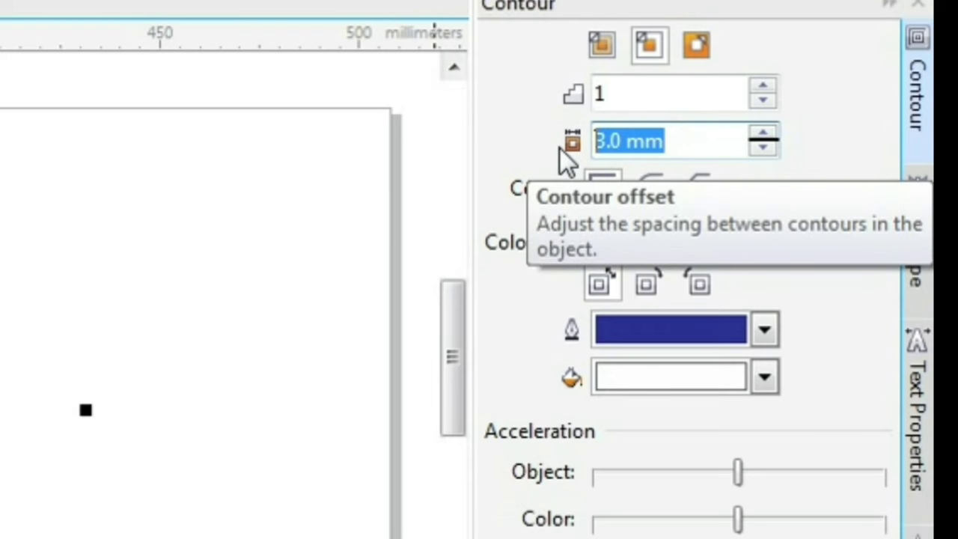
{"action": "type", "text": "16"}
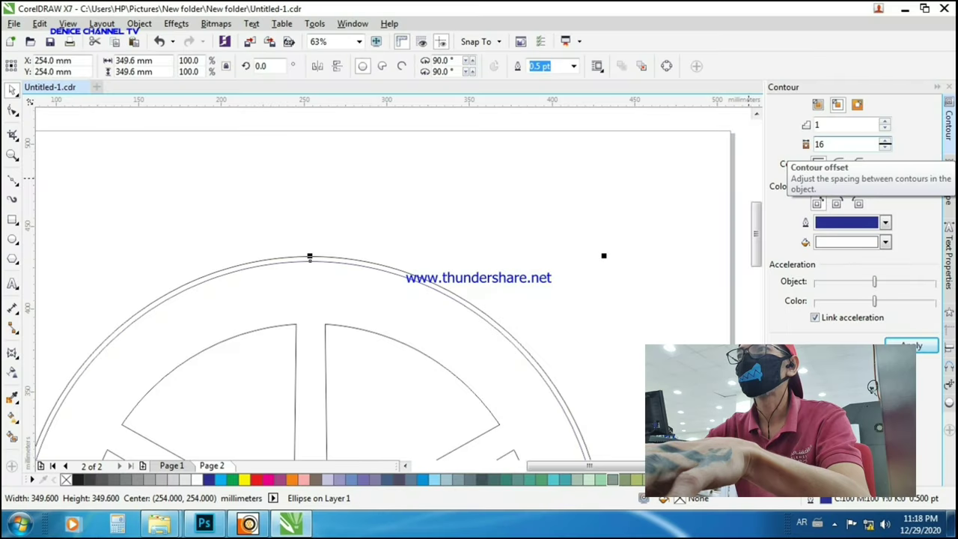
{"action": "key", "text": "Return"}
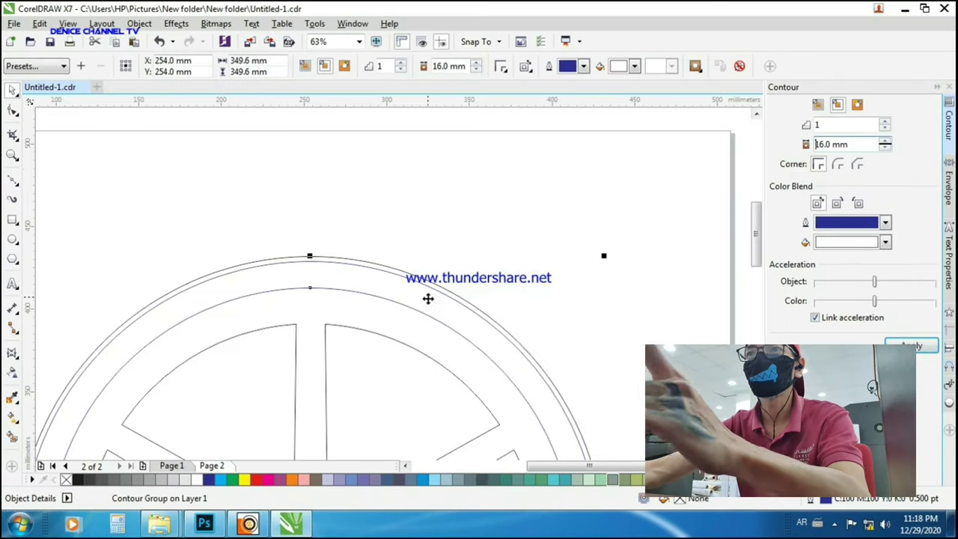
- Delete the original wheel outline with its spokes, keeping the two concentric contour circles
{"action": "left_click", "coordinate": [506, 244]}
{"action": "scroll", "coordinate": [373, 270], "scroll_direction": "down", "scroll_amount": 3}
{"action": "key", "text": "F2"}
{"action": "left_click_drag", "start_coordinate": [279, 187], "coordinate": [417, 283]}
{"action": "left_click", "coordinate": [387, 300]}
{"action": "left_click", "coordinate": [468, 171]}
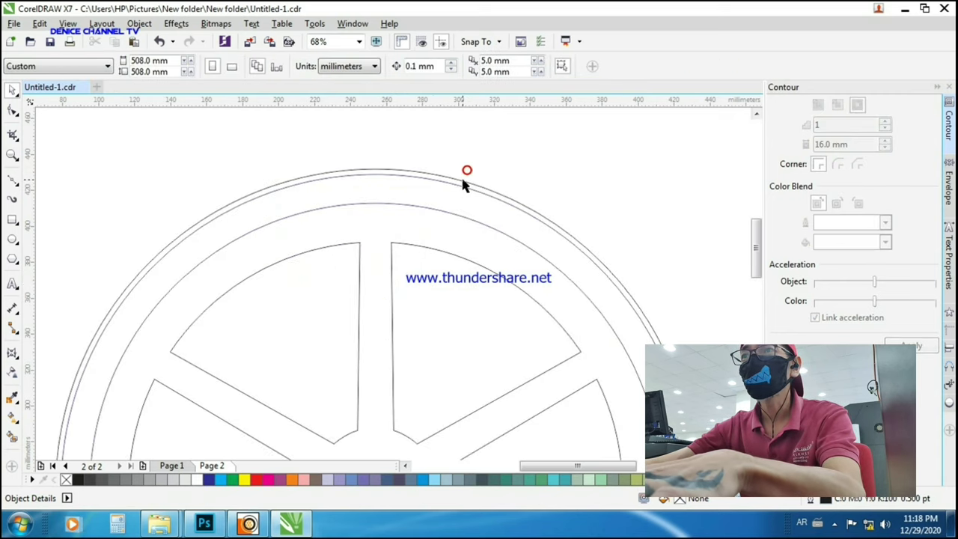
{"action": "left_click", "coordinate": [463, 184]}
{"action": "key", "text": "Delete"}
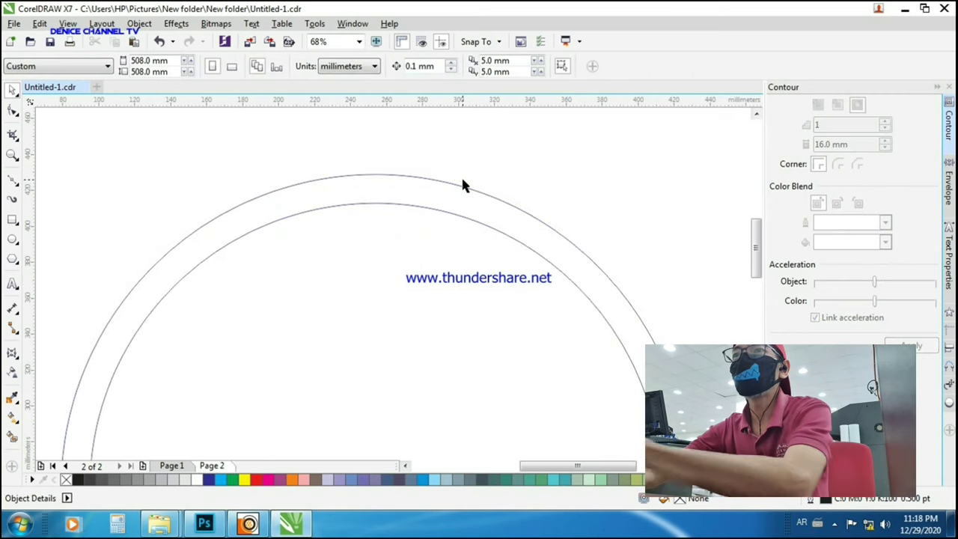
- Fill the outer circle of the contour group with red
{"action": "scroll", "coordinate": [479, 278], "scroll_direction": "down", "scroll_amount": 3}
{"action": "key", "text": "F2"}
{"action": "left_click_drag", "start_coordinate": [379, 254], "coordinate": [536, 380]}
{"action": "key", "text": "F2"}
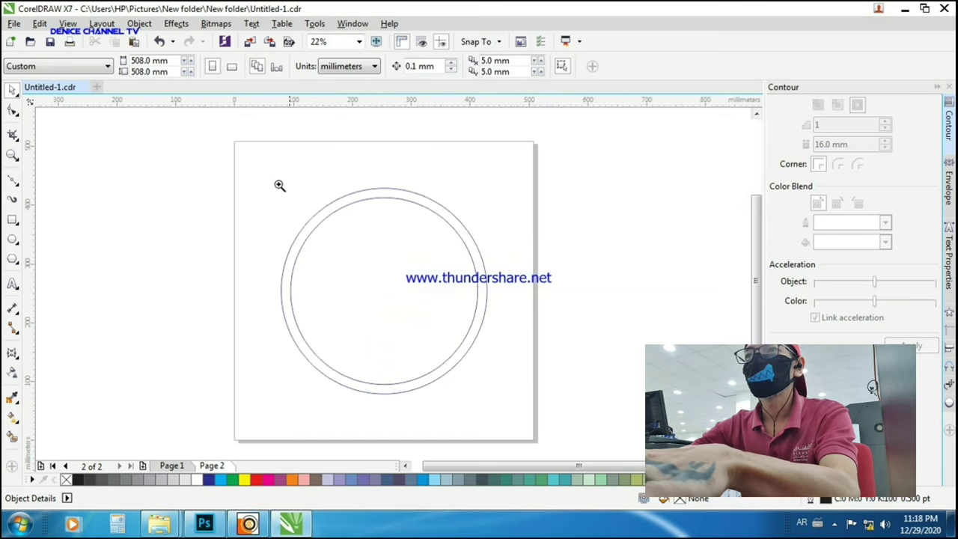
{"action": "left_click_drag", "start_coordinate": [250, 148], "coordinate": [487, 428]}
{"action": "left_click", "coordinate": [521, 325]}
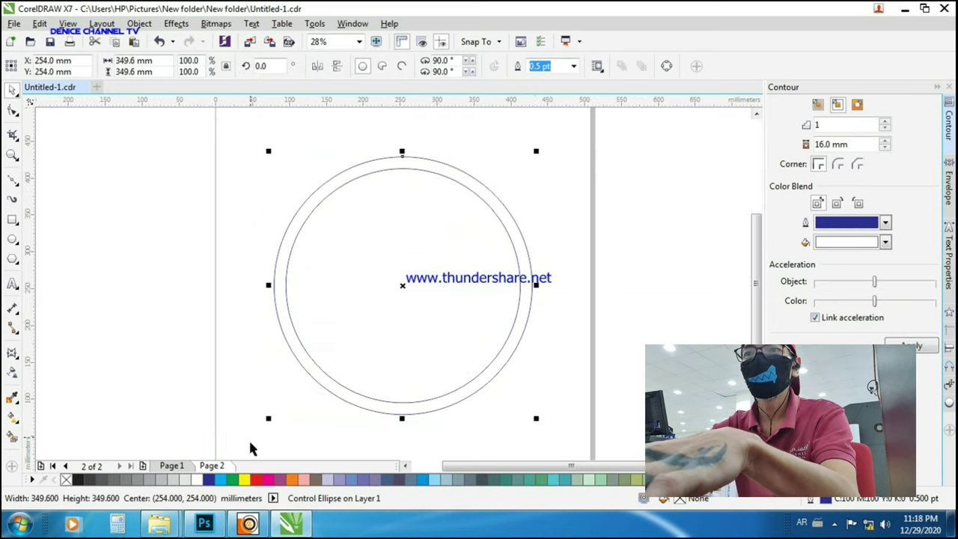
{"action": "left_click", "coordinate": [256, 480]}
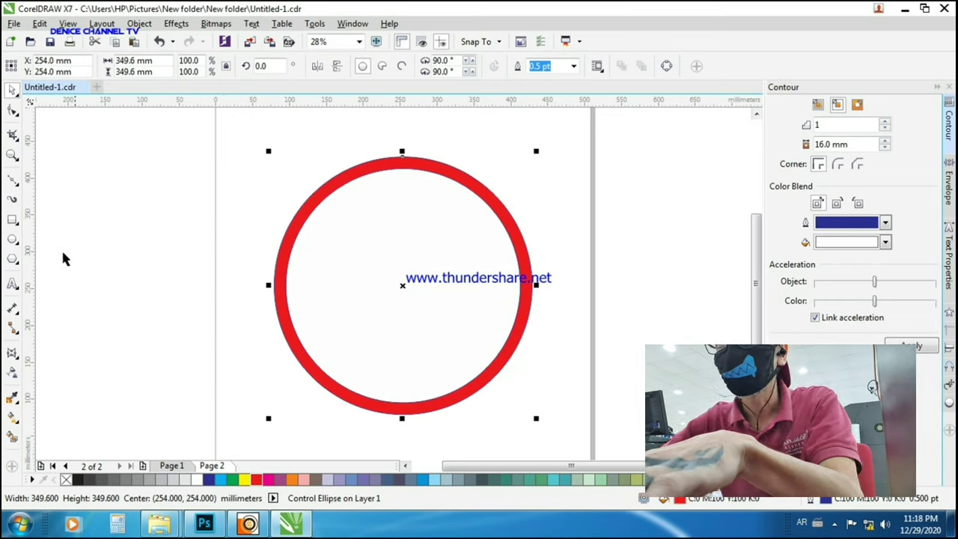
- Place two vertical guidelines through the centre of the red ring
{"action": "left_click_drag", "start_coordinate": [104, 257], "coordinate": [403, 174]}
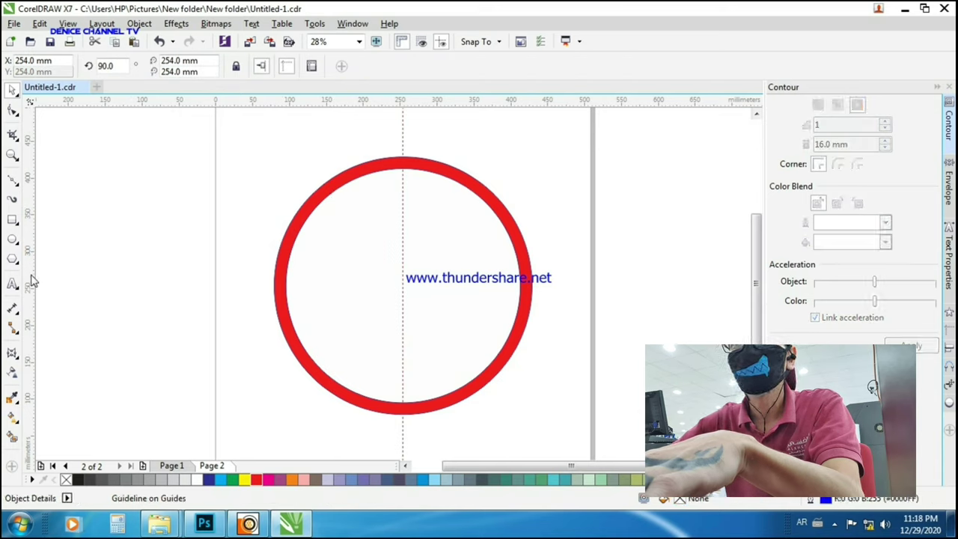
{"action": "left_click_drag", "start_coordinate": [47, 275], "coordinate": [292, 260]}
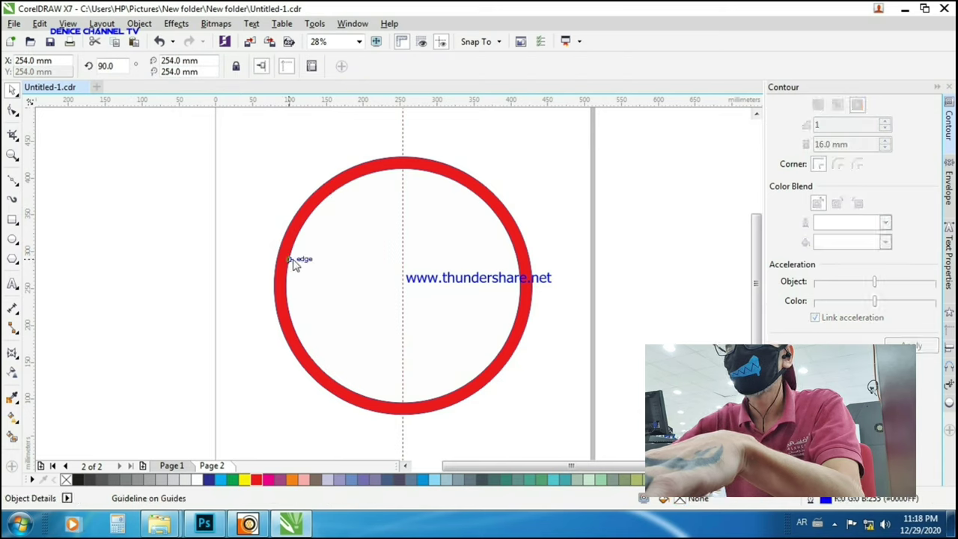
{"action": "left_click_drag", "start_coordinate": [378, 270], "coordinate": [402, 272]}
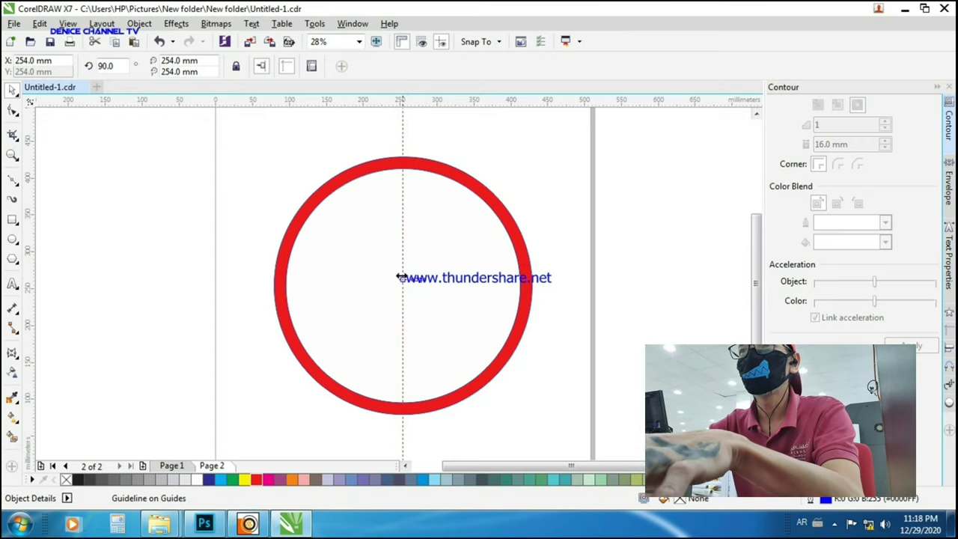
- Rotate one of the two centre guidelines to an angle of 30 degrees
{"action": "left_click", "coordinate": [402, 271]}
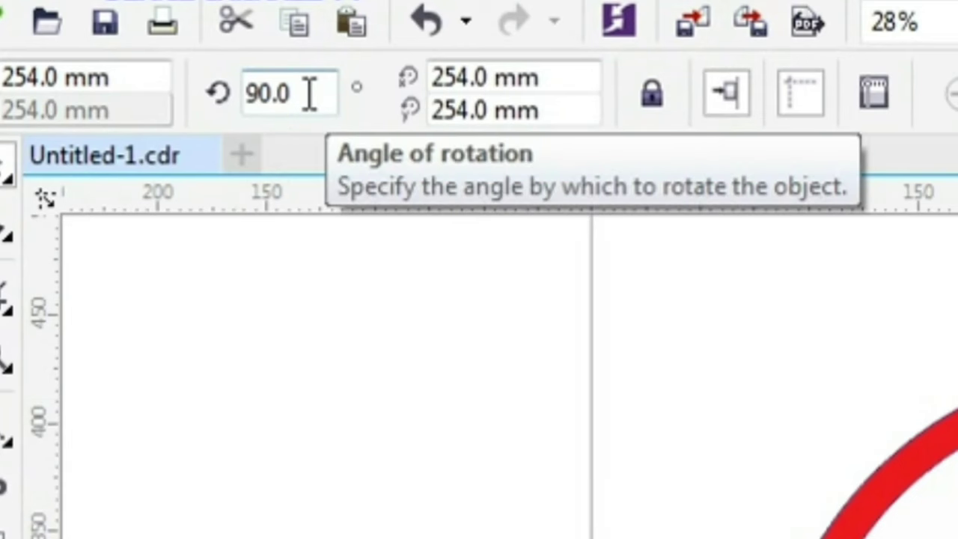
{"action": "left_click", "coordinate": [119, 66]}
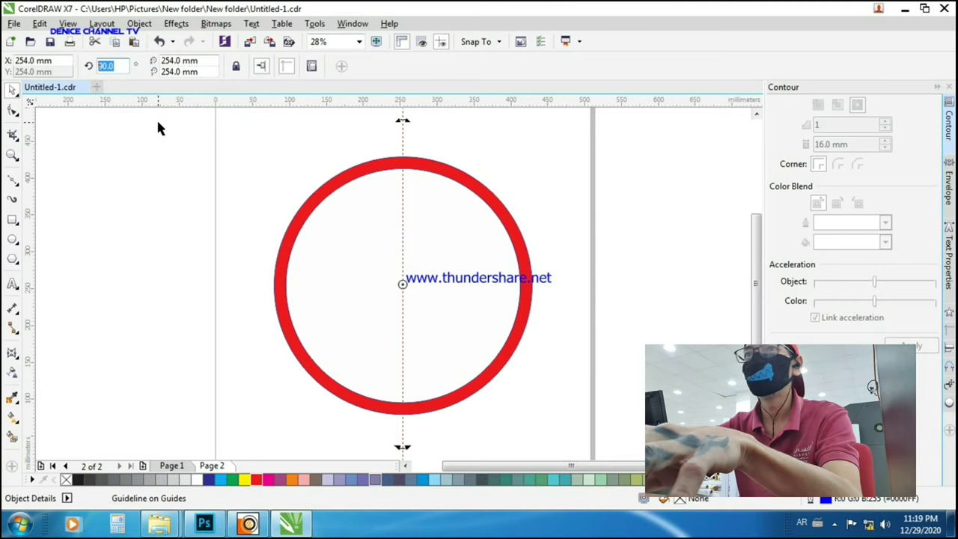
{"action": "type", "text": "30"}
{"action": "key", "text": "Return"}
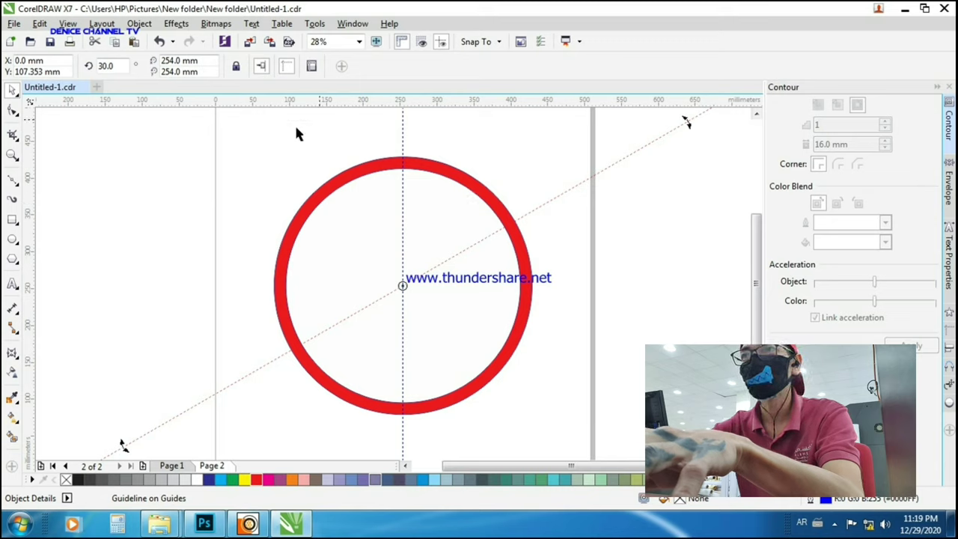
{"action": "left_click", "coordinate": [588, 224]}
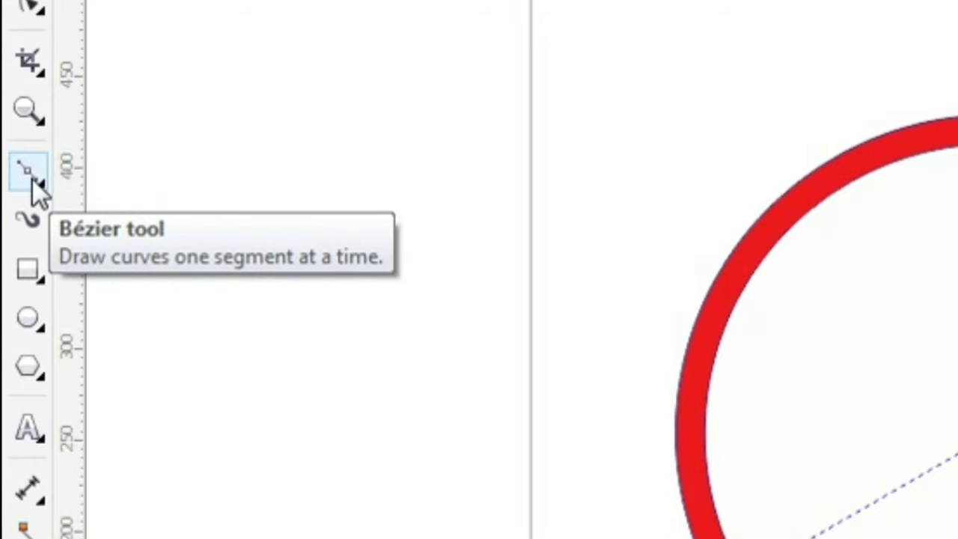
- Draw a Bézier line from the ring's top at the vertical guideline through its interior and across the ring's lower-left crossing with the 30° guideline
{"action": "left_click", "coordinate": [32, 176]}
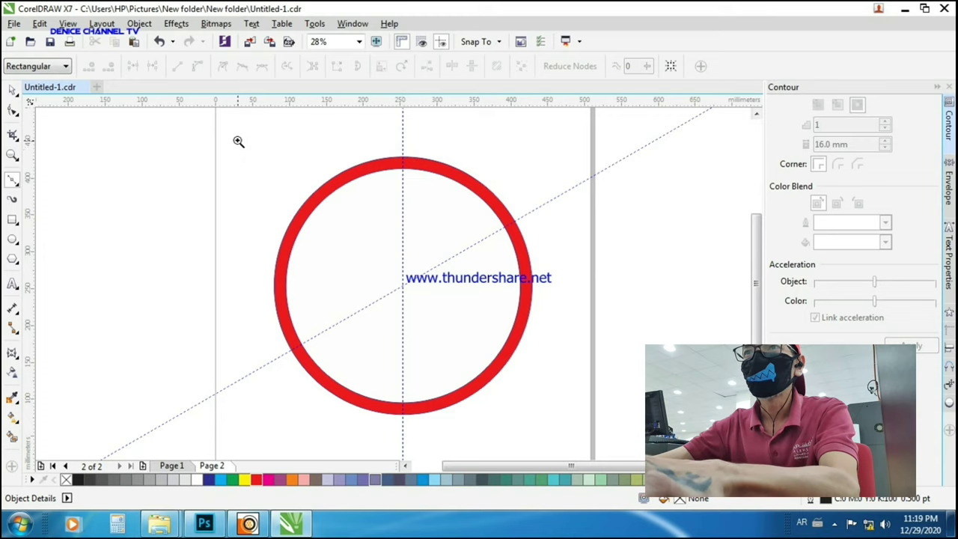
{"action": "left_click_drag", "start_coordinate": [238, 141], "coordinate": [464, 374]}
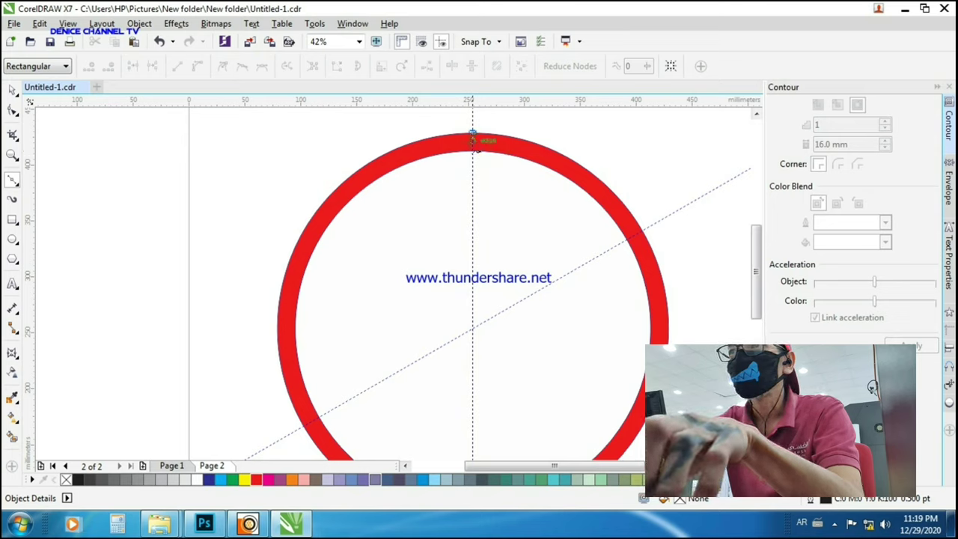
{"action": "left_click", "coordinate": [472, 149]}
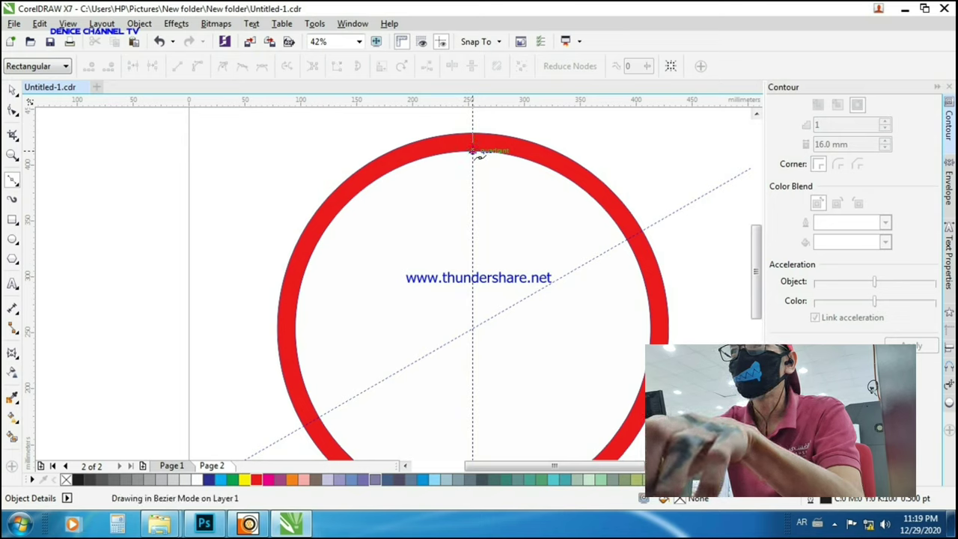
{"action": "left_click", "coordinate": [401, 293]}
{"action": "left_click", "coordinate": [350, 377]}
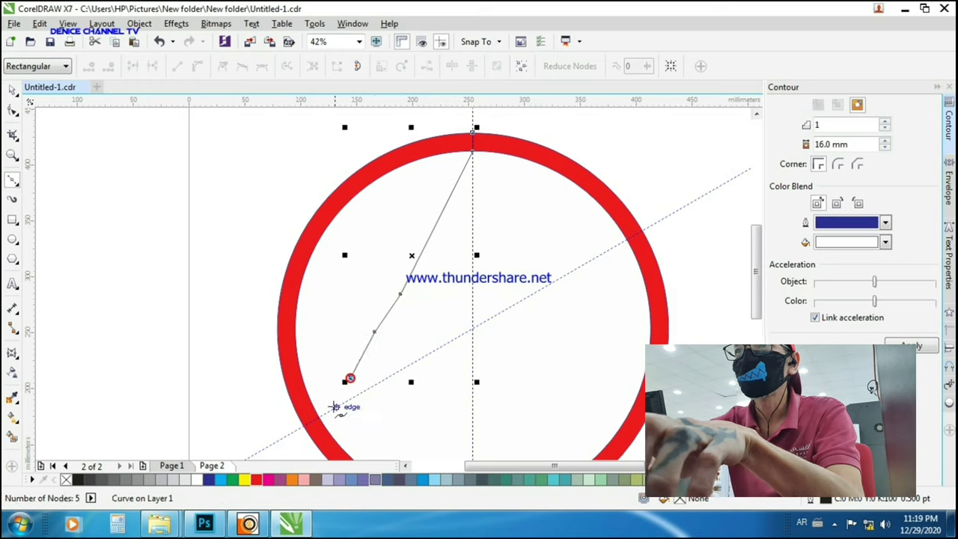
{"action": "left_click", "coordinate": [320, 417]}
{"action": "left_click", "coordinate": [307, 425]}
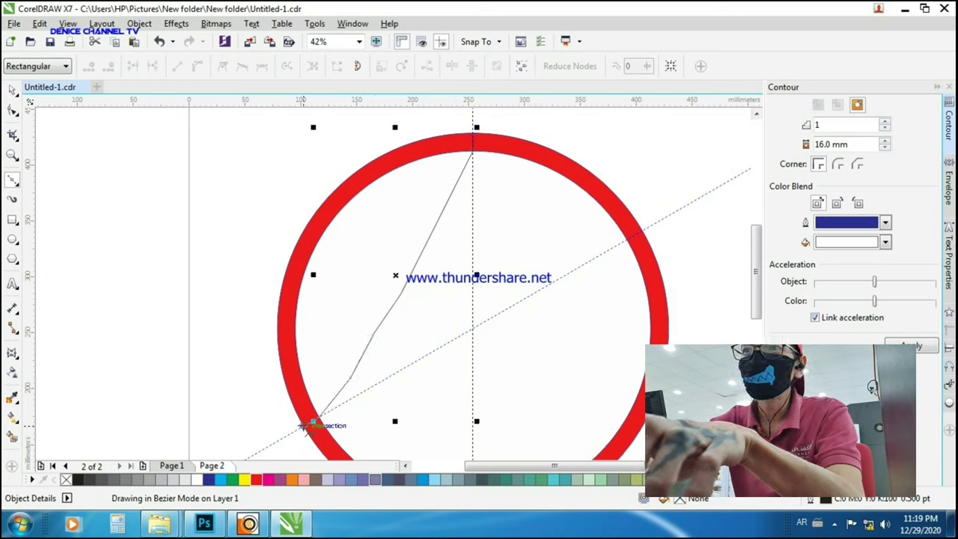
- Continue the Bézier outline around the outside of the ring's left side and close it at the top starting point
{"action": "left_click", "coordinate": [226, 357]}
{"action": "left_click", "coordinate": [207, 218]}
{"action": "left_click", "coordinate": [252, 159]}
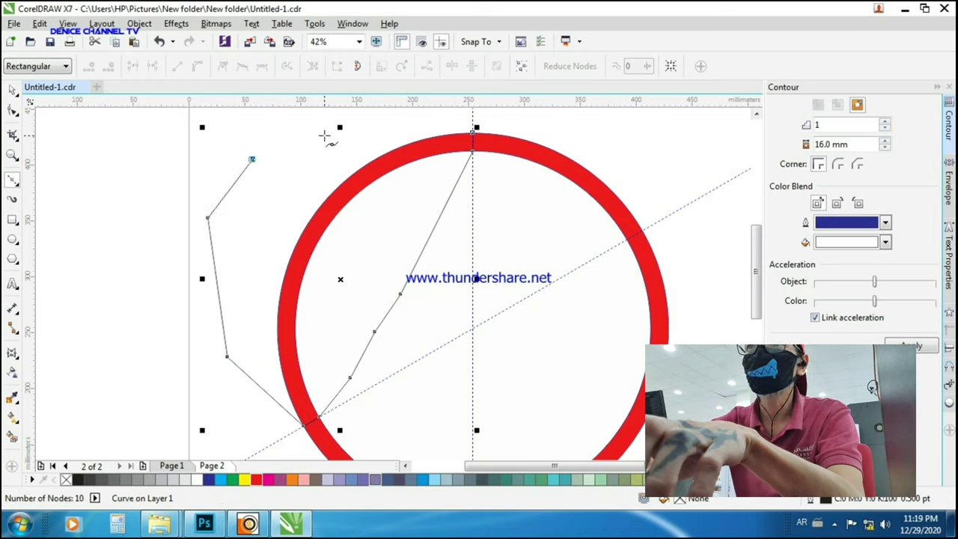
{"action": "left_click", "coordinate": [360, 125]}
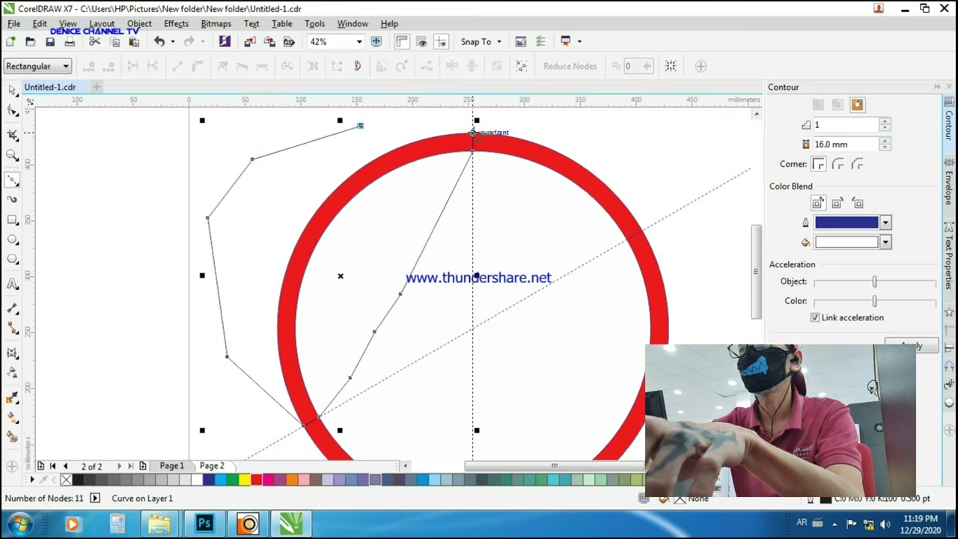
{"action": "left_click", "coordinate": [472, 133]}
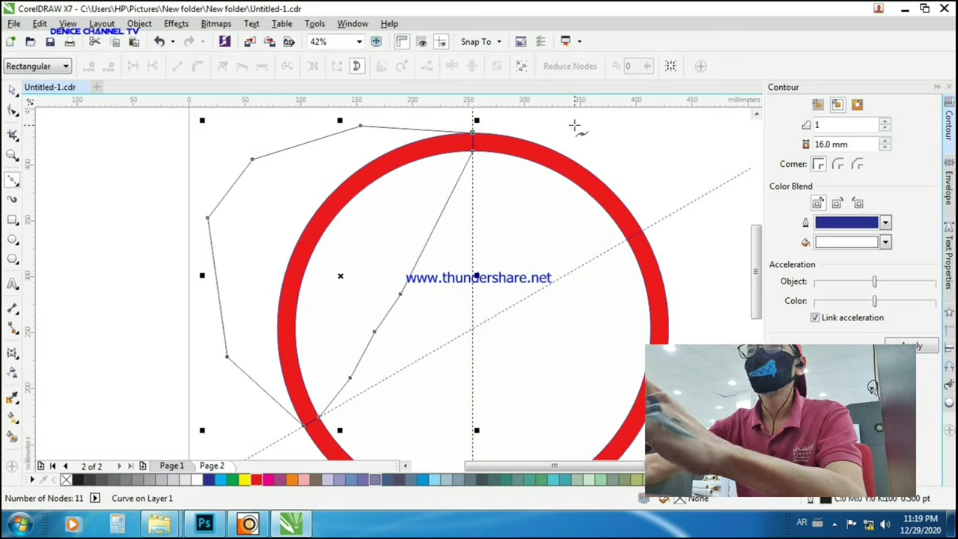
{"action": "key", "text": "space"}
{"action": "left_click", "coordinate": [393, 139]}
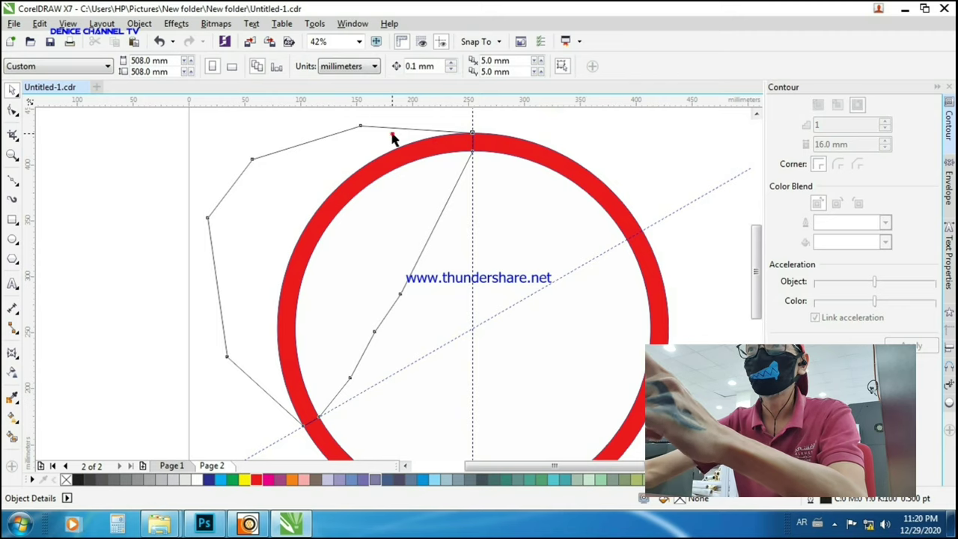
{"action": "left_click", "coordinate": [454, 142]}
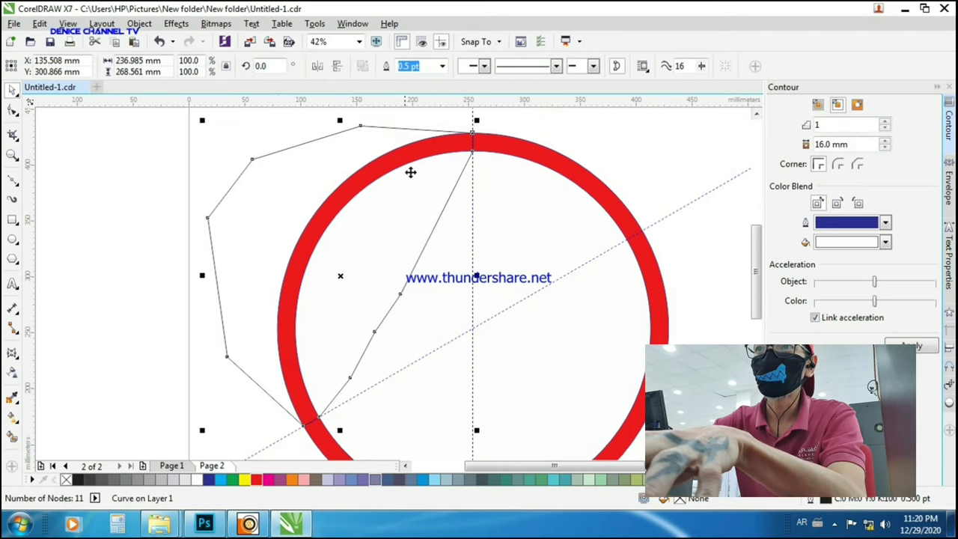
{"action": "left_click", "coordinate": [168, 187]}
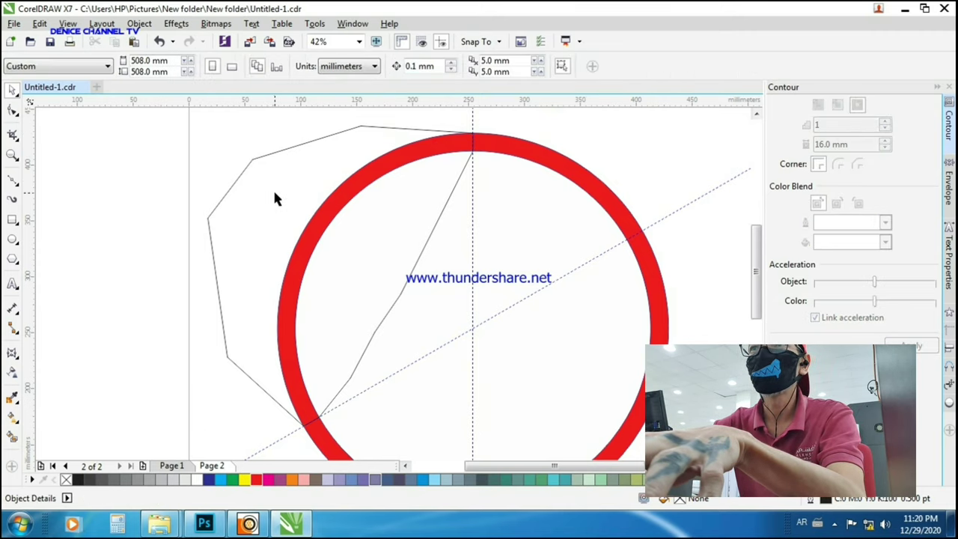
{"action": "left_click", "coordinate": [554, 180]}
{"action": "right_click", "coordinate": [576, 169]}
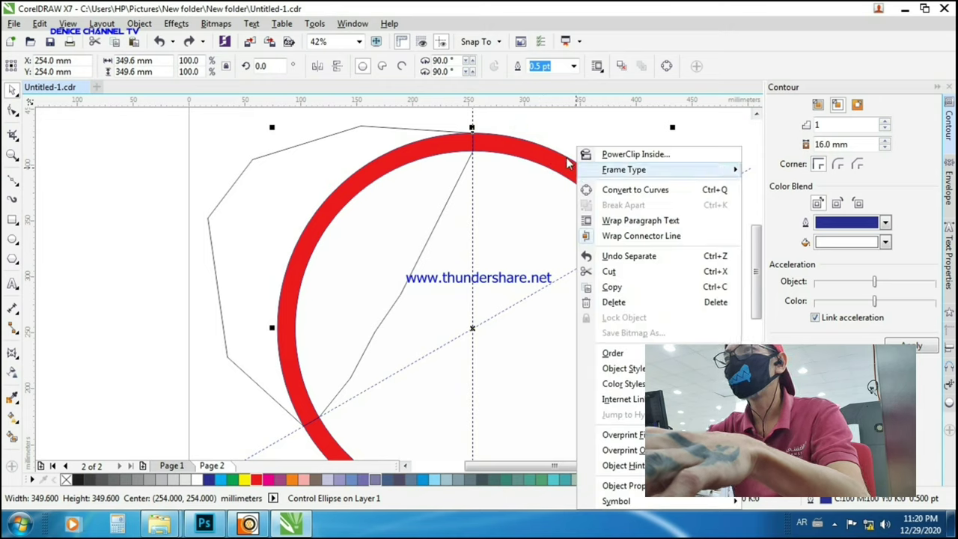
{"action": "left_click", "coordinate": [557, 128]}
{"action": "left_click", "coordinate": [508, 182]}
{"action": "left_click", "coordinate": [526, 151]}
{"action": "right_click", "coordinate": [528, 154]}
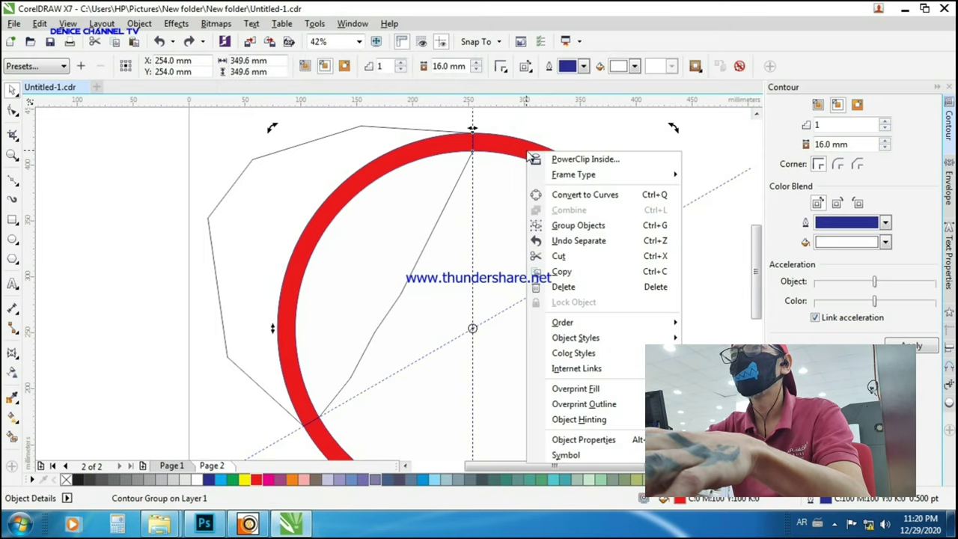
{"action": "left_click", "coordinate": [532, 123]}
{"action": "left_click_drag", "start_coordinate": [528, 156], "coordinate": [508, 199]}
{"action": "key", "text": "ctrl+z"}
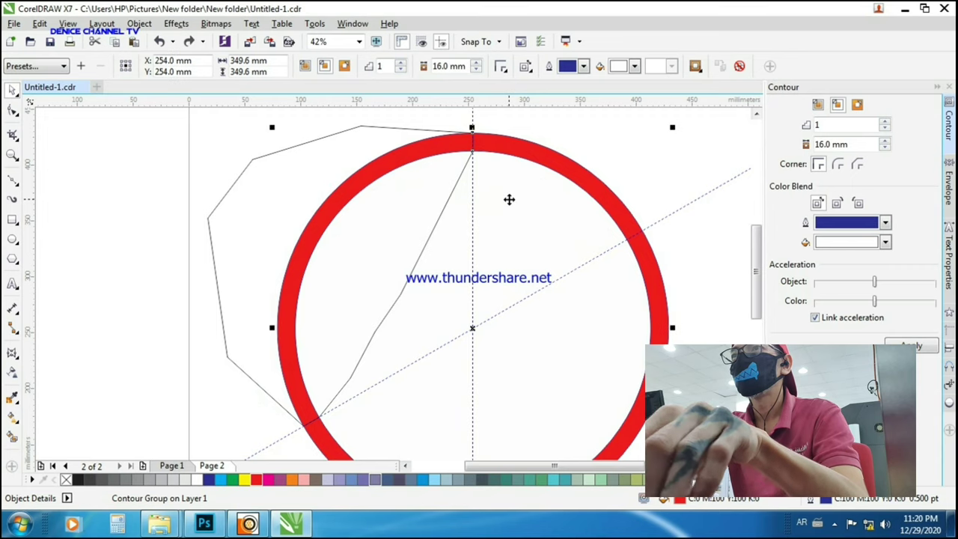
- Break the contour group apart and test-move the inner circle, undoing the move
{"action": "key", "text": "ctrl+k"}
{"action": "left_click", "coordinate": [588, 130]}
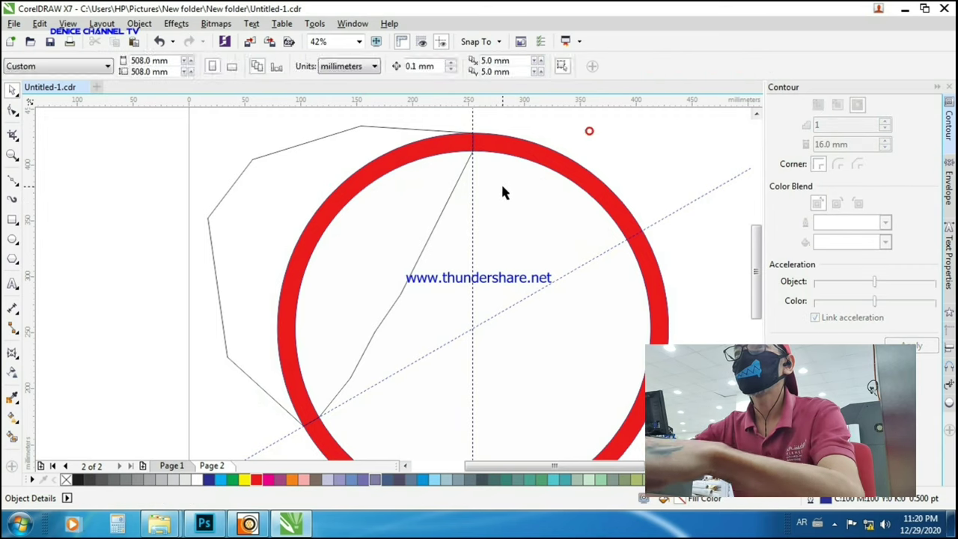
{"action": "left_click_drag", "start_coordinate": [504, 187], "coordinate": [474, 225]}
{"action": "key", "text": "ctrl+z"}
{"action": "key", "text": "ctrl+z"}
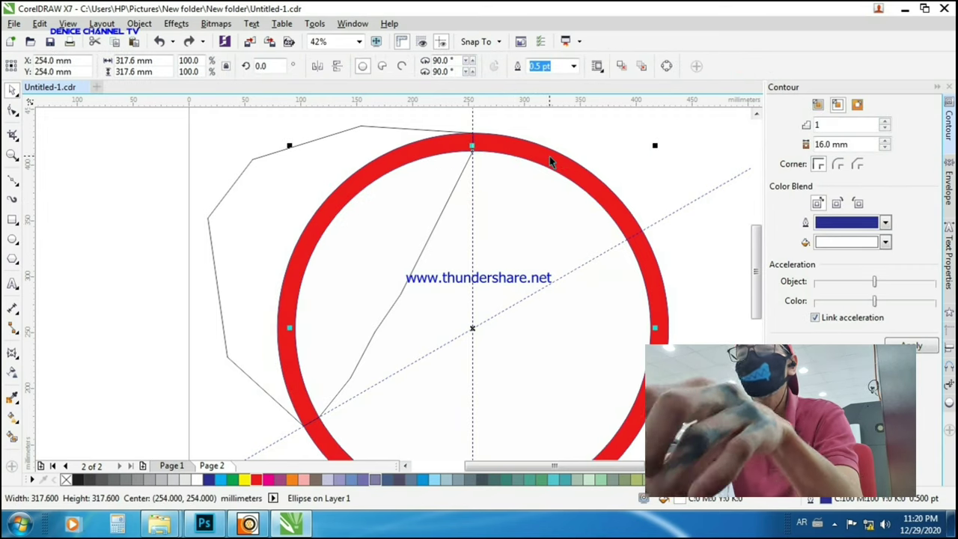
- Add the outer circle to the selection and combine both circles into one ring
{"action": "left_click", "coordinate": [550, 156], "text": "shift"}
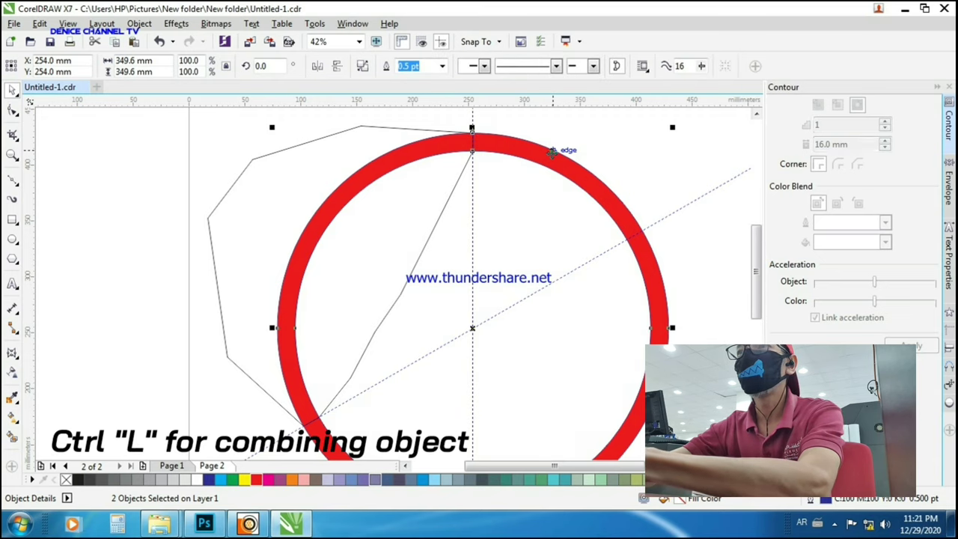
- Combine the two circles into a ring and use Intersect to create the ring segment overlapping the closed Bézier outline
{"action": "key", "text": "ctrl+l"}
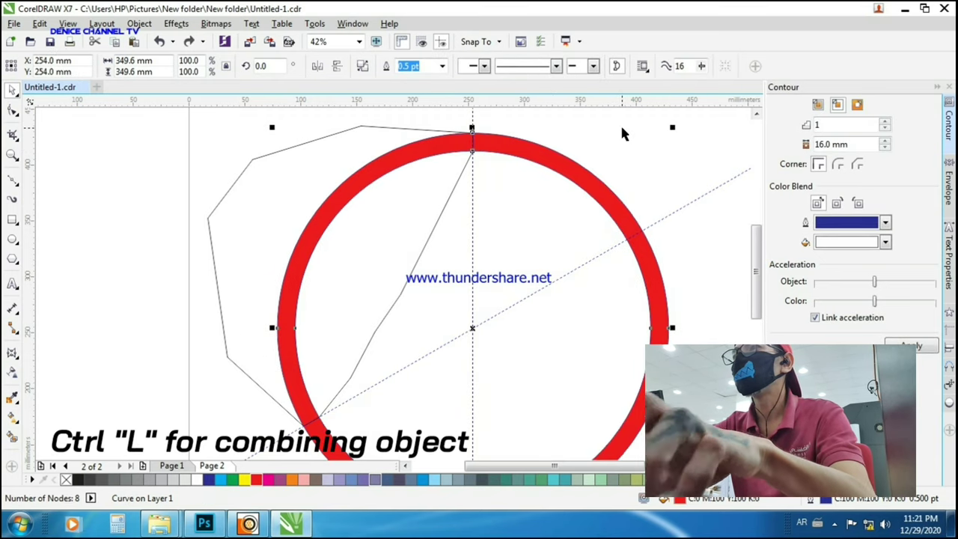
{"action": "left_click", "coordinate": [417, 129]}
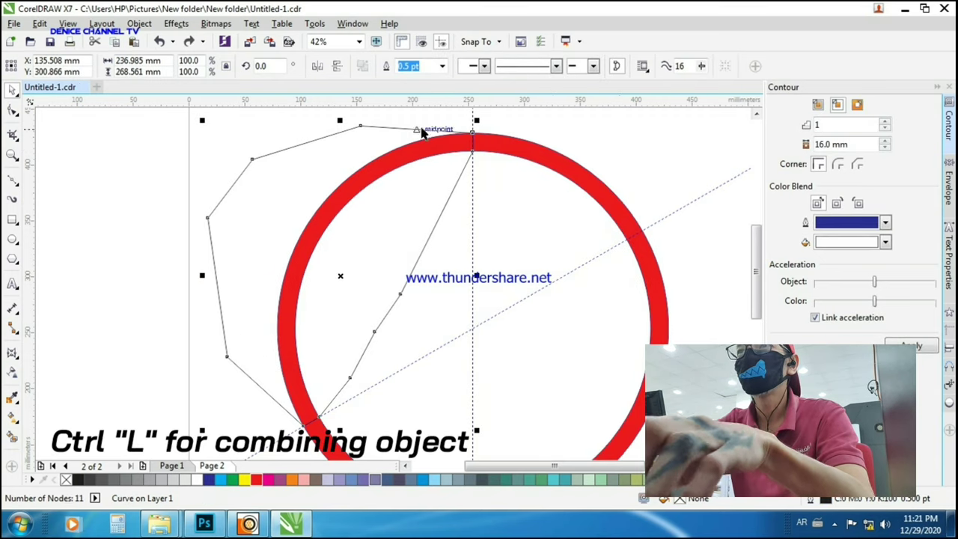
{"action": "left_click", "coordinate": [532, 162], "text": "shift"}
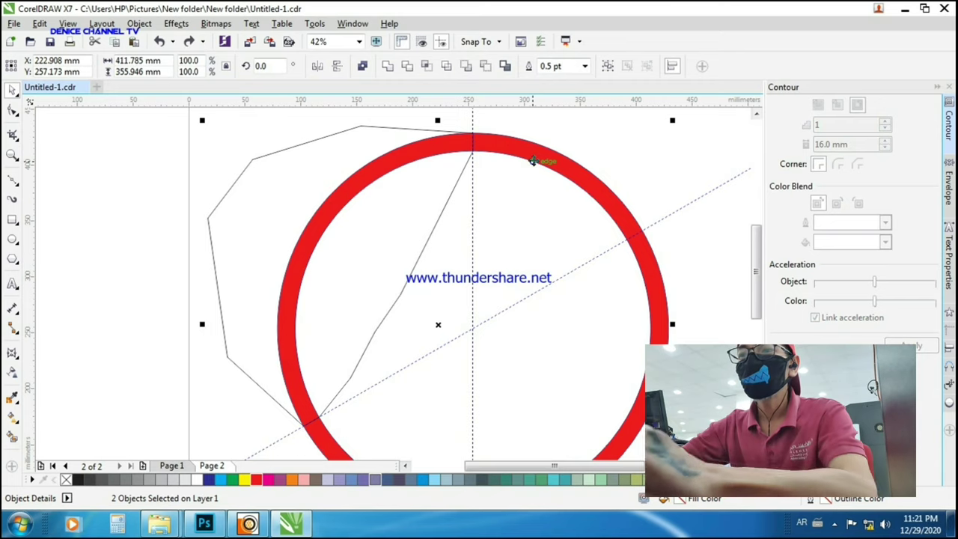
{"action": "left_click", "coordinate": [446, 67]}
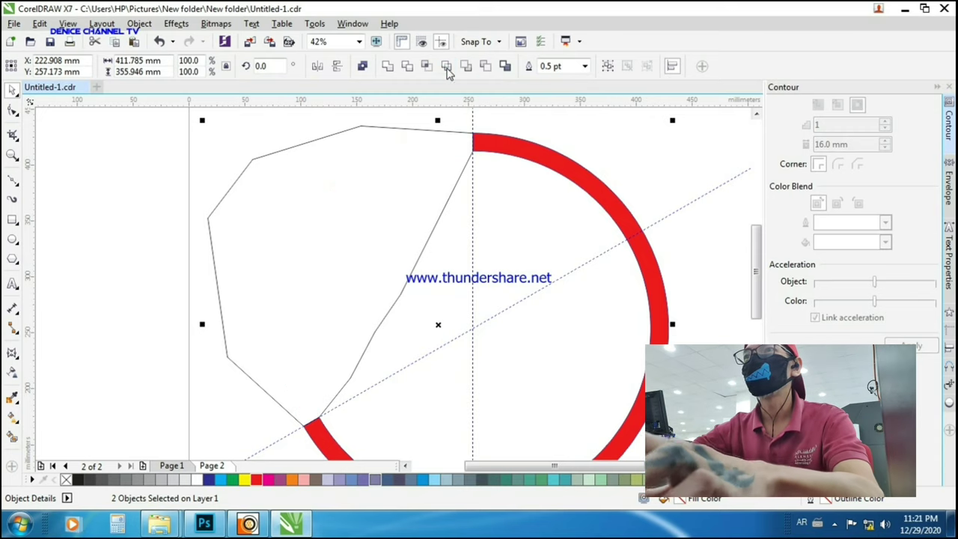
{"action": "key", "text": "ctrl+z"}
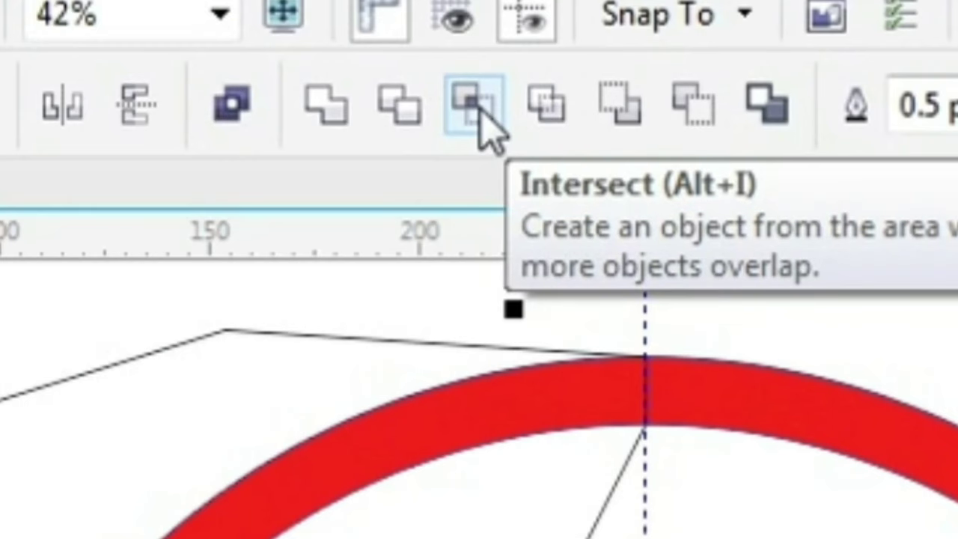
{"action": "left_click", "coordinate": [477, 104]}
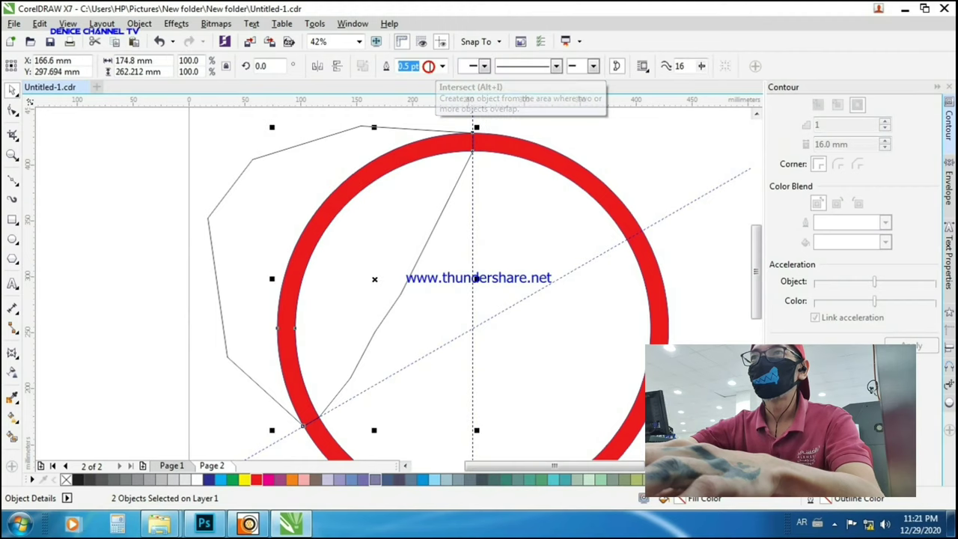
- Move the intersected arc segment away to the left of the full ring and delete the Bézier outline
{"action": "left_click", "coordinate": [303, 354]}
{"action": "left_click_drag", "start_coordinate": [190, 341], "coordinate": [0, 312]}
{"action": "left_click_drag", "start_coordinate": [298, 121], "coordinate": [292, 146]}
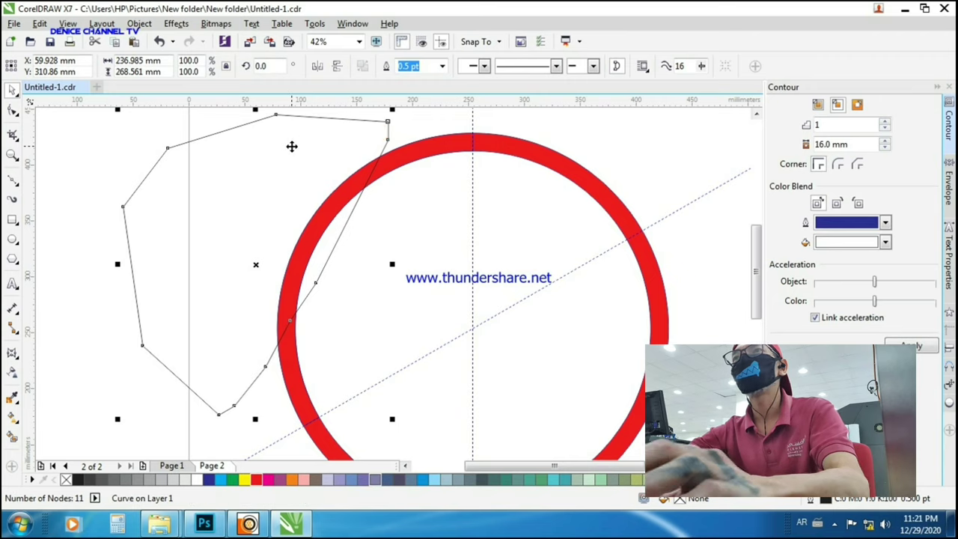
{"action": "key", "text": "Delete"}
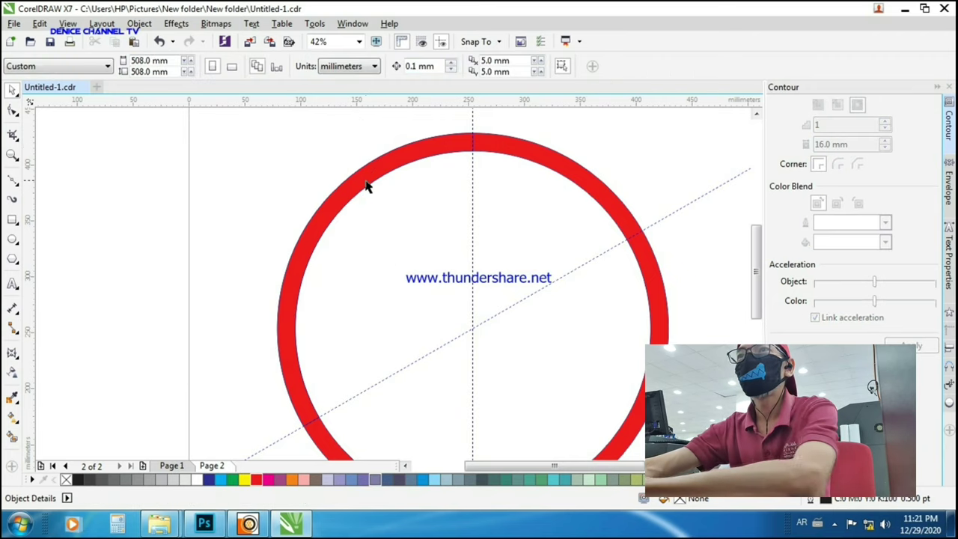
{"action": "scroll", "coordinate": [367, 186], "scroll_direction": "down", "scroll_amount": 2}
{"action": "key", "text": "ctrl+z"}
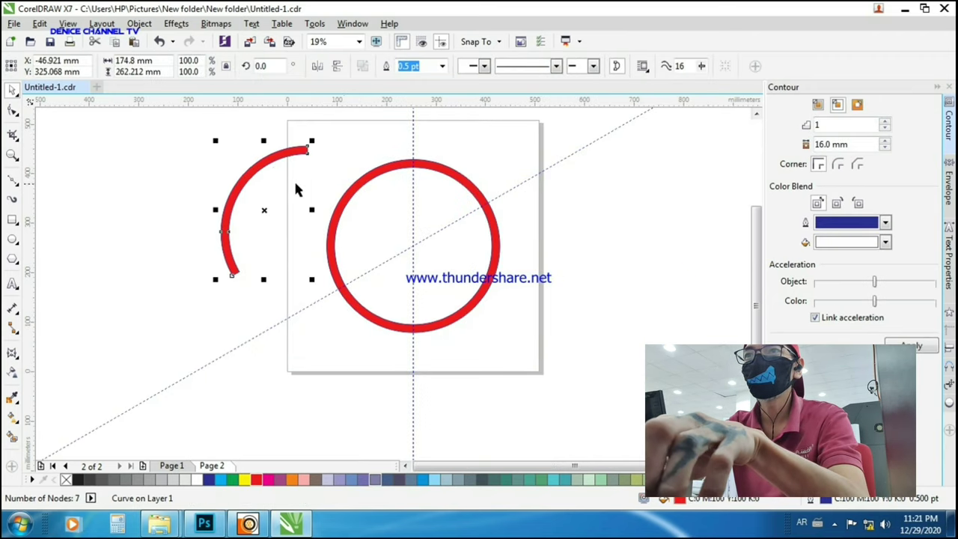
- Delete the full ring, the angled guideline and the vertical guideline, keeping only the arc segment
{"action": "left_click_drag", "start_coordinate": [322, 129], "coordinate": [536, 341]}
{"action": "key", "text": "Delete"}
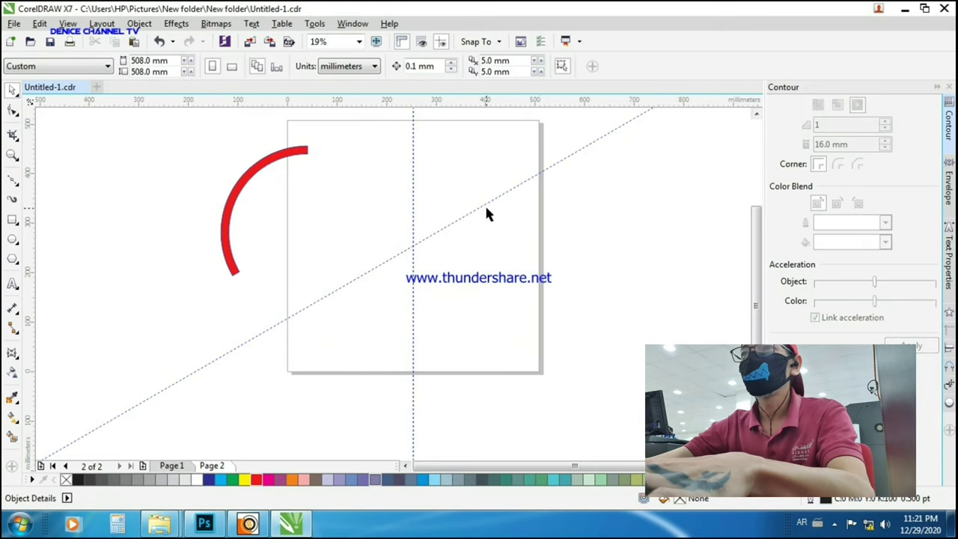
{"action": "left_click", "coordinate": [486, 206]}
{"action": "key", "text": "Delete"}
{"action": "left_click", "coordinate": [412, 194]}
{"action": "key", "text": "Delete"}
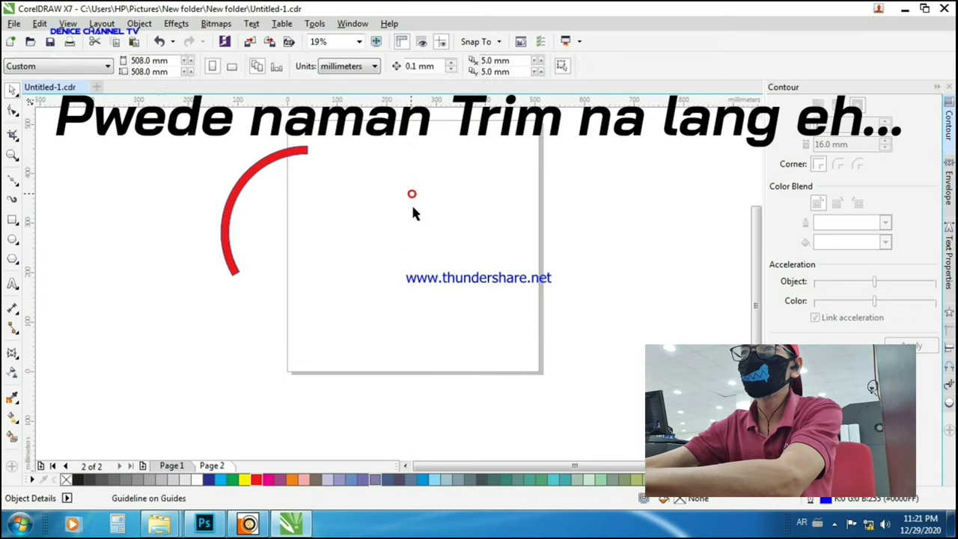
- Centre the red arc segment on the page
{"action": "left_click", "coordinate": [403, 228]}
{"action": "left_click", "coordinate": [273, 162]}
{"action": "left_click_drag", "start_coordinate": [272, 158], "coordinate": [356, 210]}
{"action": "left_click", "coordinate": [567, 212]}
{"action": "key", "text": "F2"}
{"action": "left_click_drag", "start_coordinate": [321, 154], "coordinate": [534, 348]}
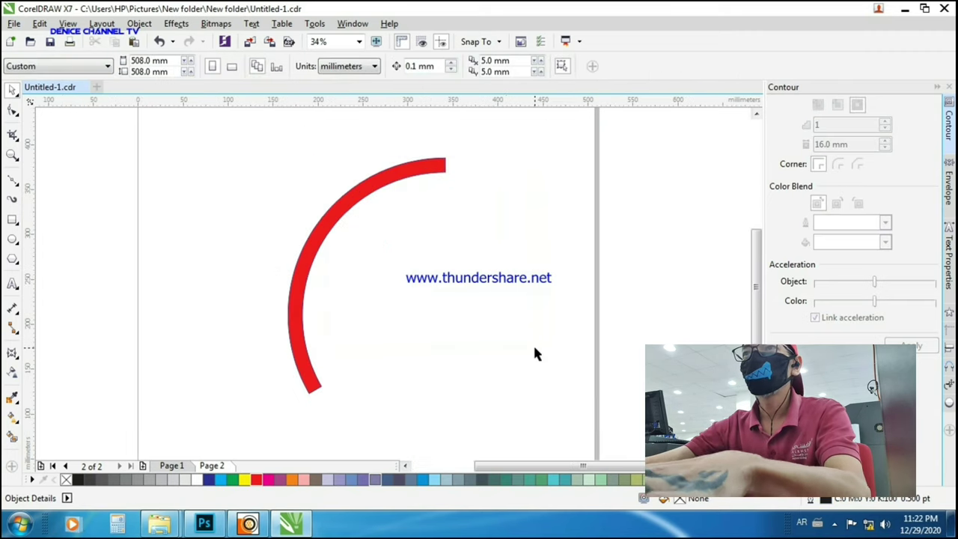
- Rotate the arc to 300° so that it forms an upright, symmetrical arch
{"action": "left_click", "coordinate": [440, 165]}
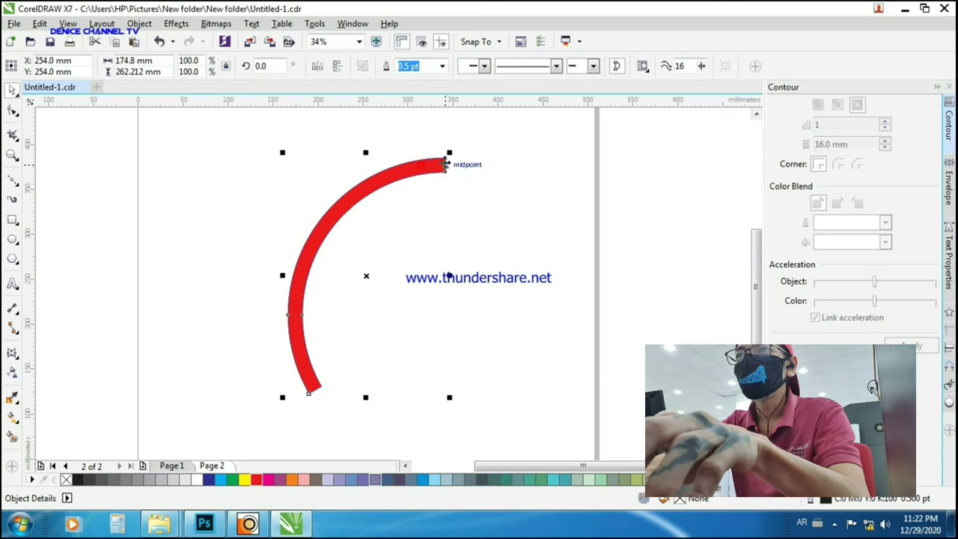
{"action": "left_click_drag", "start_coordinate": [447, 155], "coordinate": [491, 283]}
{"action": "left_click", "coordinate": [520, 214]}
{"action": "left_click_drag", "start_coordinate": [457, 231], "coordinate": [457, 205]}
{"action": "left_click", "coordinate": [433, 301]}
{"action": "scroll", "coordinate": [524, 337], "scroll_direction": "up", "scroll_amount": 1}
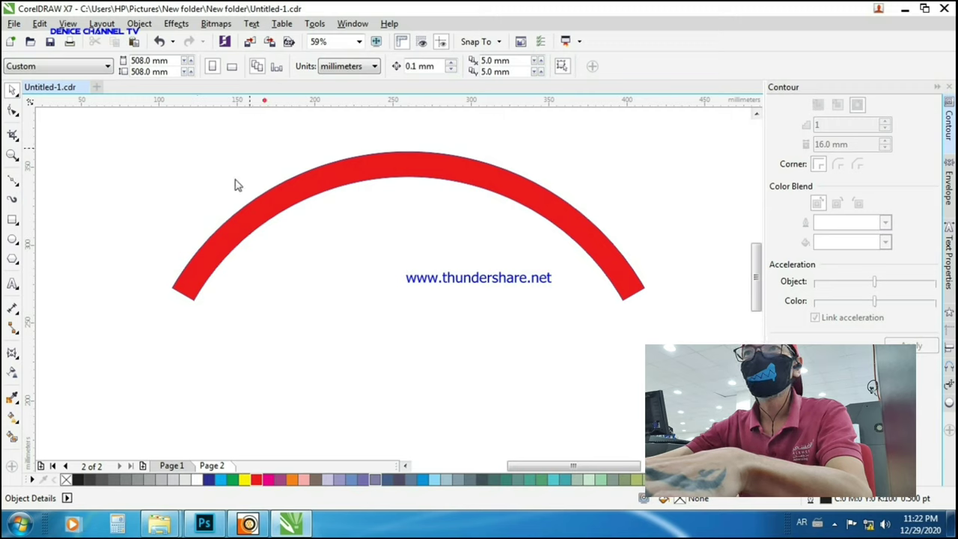
{"action": "left_click", "coordinate": [188, 283]}
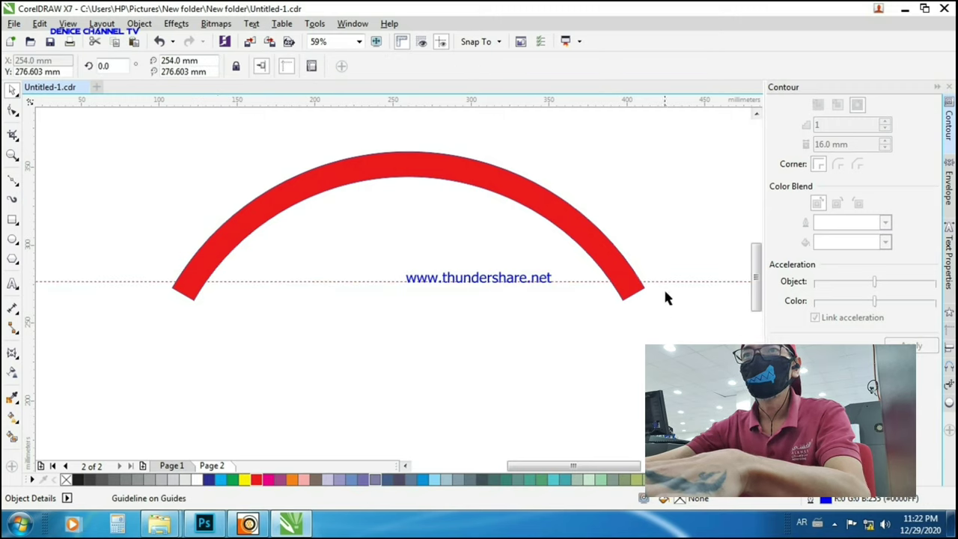
{"action": "left_click_drag", "start_coordinate": [449, 282], "coordinate": [490, 84]}
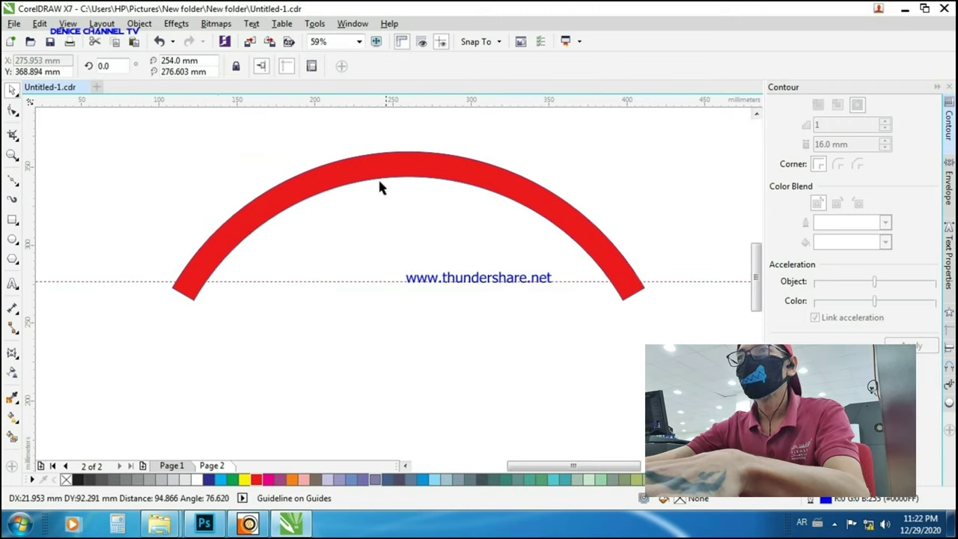
{"action": "key", "text": "Delete"}
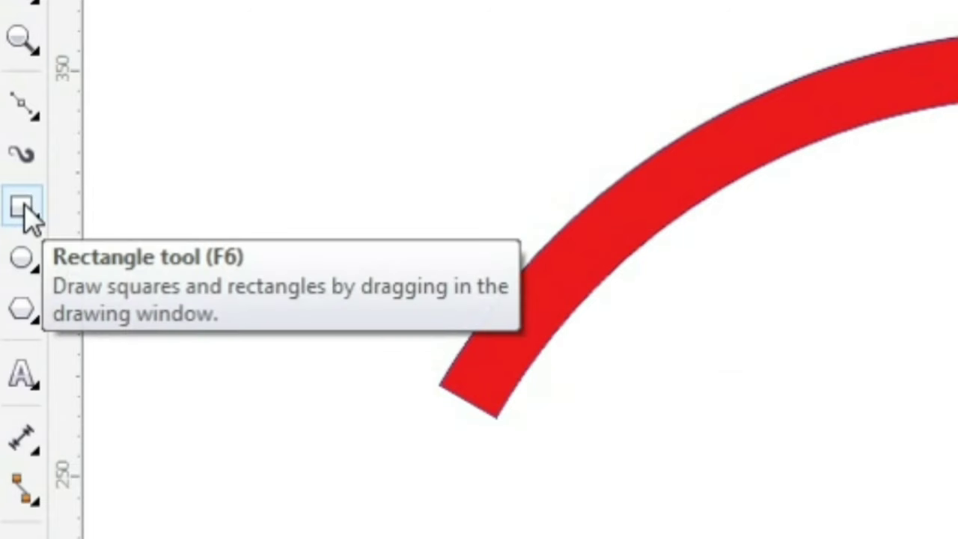
- Draw a rectangle about 343 × 27 mm across the arc's two lower ends and trim the arc with it
{"action": "left_click", "coordinate": [21, 208]}
{"action": "left_click_drag", "start_coordinate": [137, 325], "coordinate": [672, 284]}
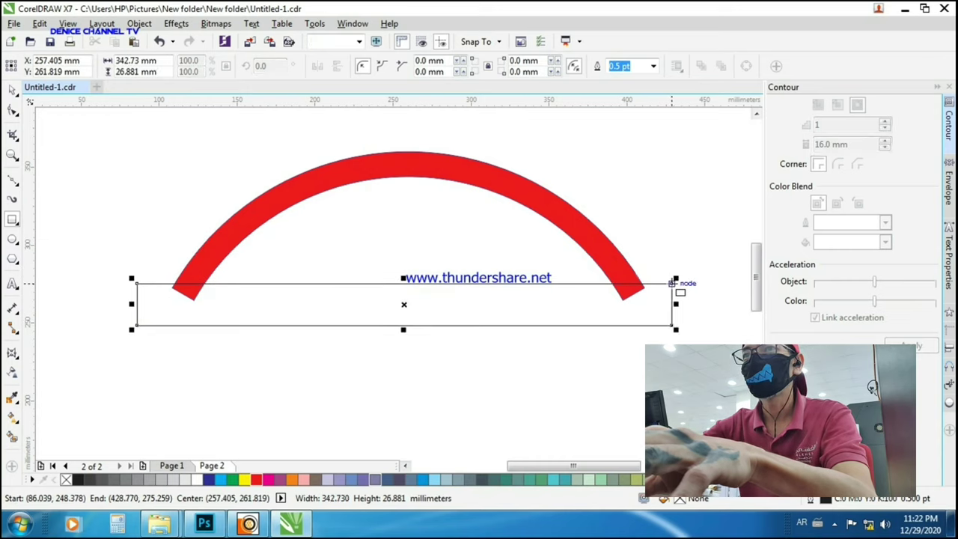
{"action": "left_click", "coordinate": [267, 210], "text": "shift"}
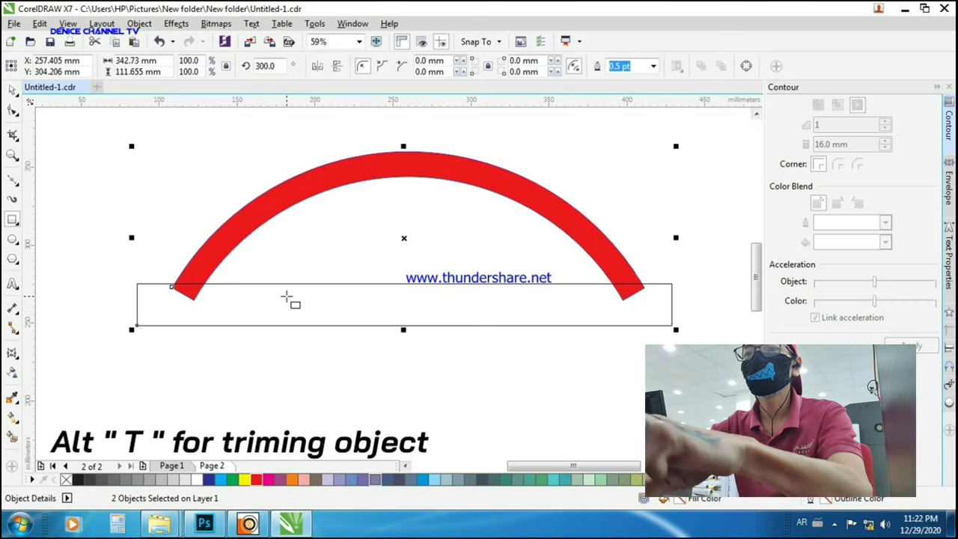
{"action": "key", "text": "alt+t"}
- Select the trimming rectangle below the arc and delete it
{"action": "left_click", "coordinate": [404, 365]}
{"action": "left_click", "coordinate": [456, 306]}
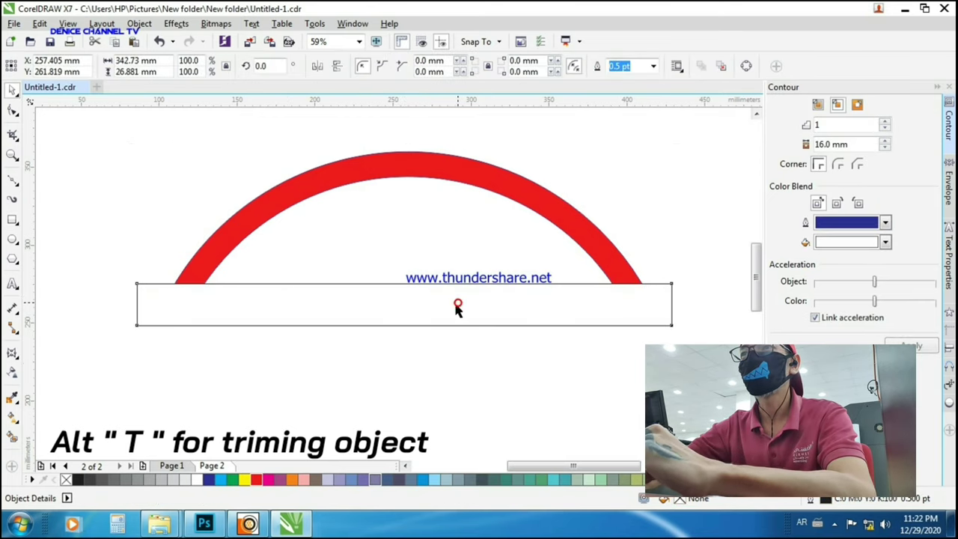
{"action": "left_click_drag", "start_coordinate": [455, 306], "coordinate": [404, 363]}
{"action": "key", "text": "Delete"}
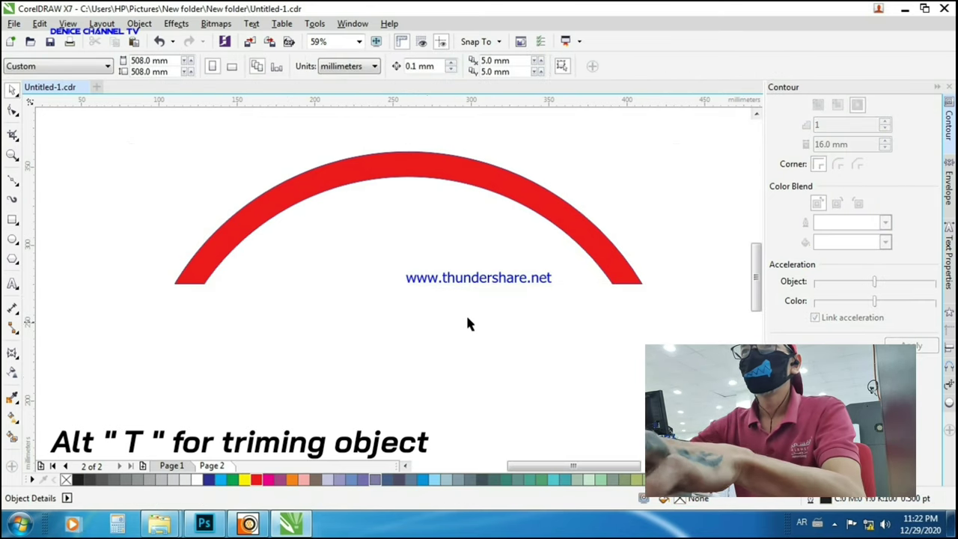
{"action": "left_click", "coordinate": [445, 177]}
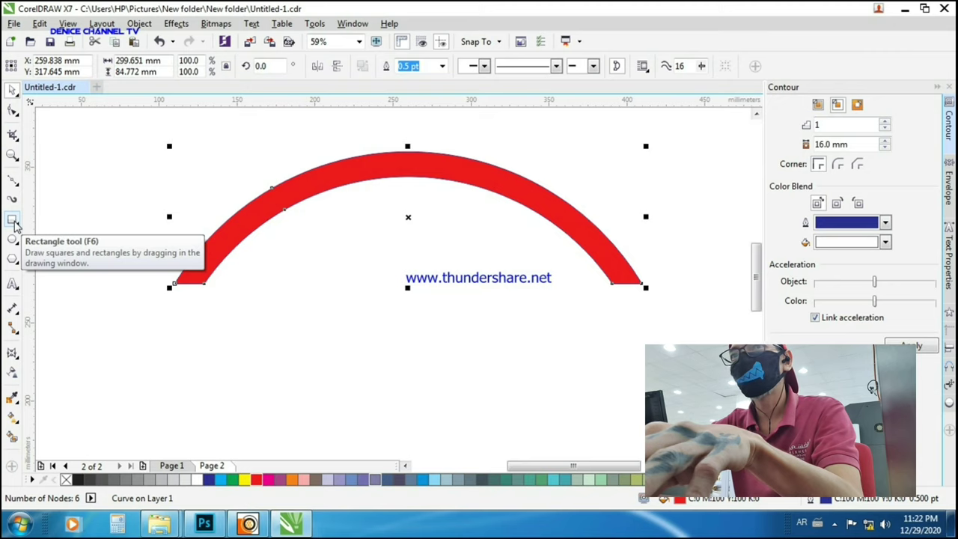
{"action": "left_click", "coordinate": [15, 224]}
{"action": "left_click_drag", "start_coordinate": [238, 331], "coordinate": [749, 336]}
{"action": "scroll", "coordinate": [436, 338], "scroll_direction": "down", "scroll_amount": 1}
{"action": "key", "text": "F2"}
{"action": "left_click_drag", "start_coordinate": [195, 220], "coordinate": [550, 400]}
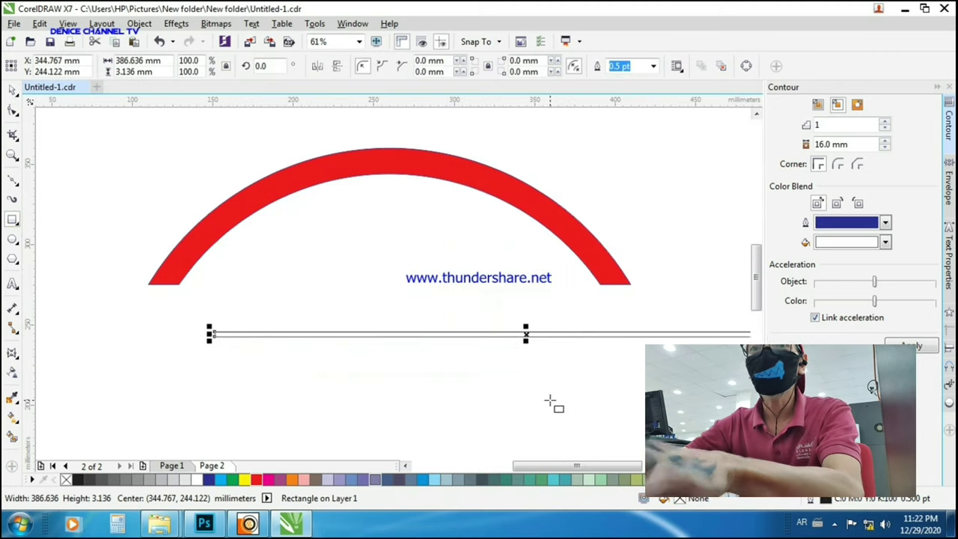
{"action": "left_click", "coordinate": [431, 352]}
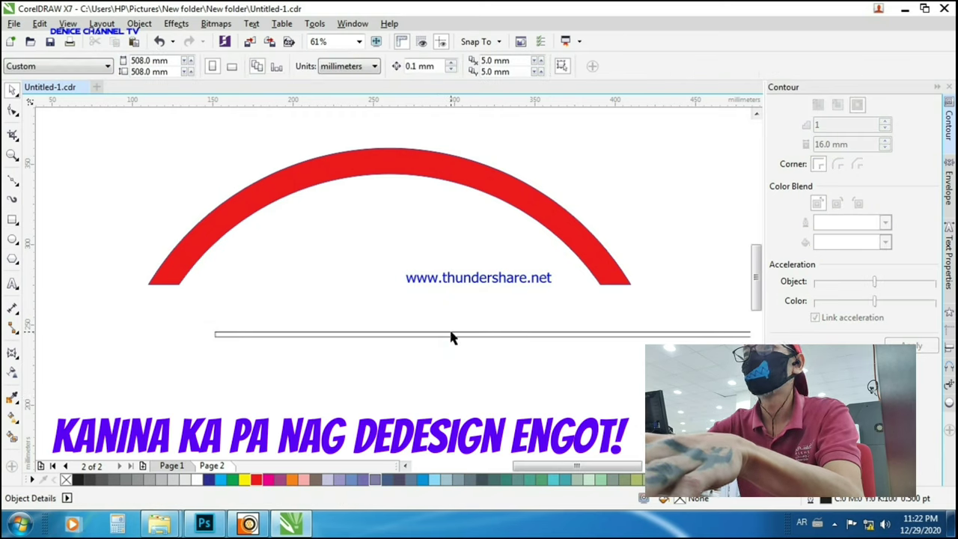
{"action": "left_click_drag", "start_coordinate": [453, 335], "coordinate": [342, 343]}
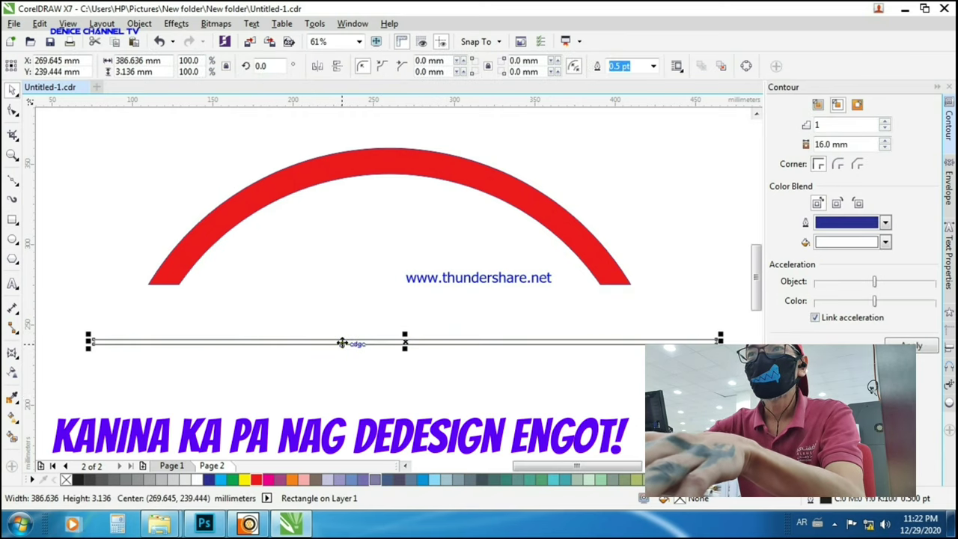
{"action": "scroll", "coordinate": [408, 346], "scroll_direction": "up", "scroll_amount": 4}
{"action": "left_click", "coordinate": [379, 317]}
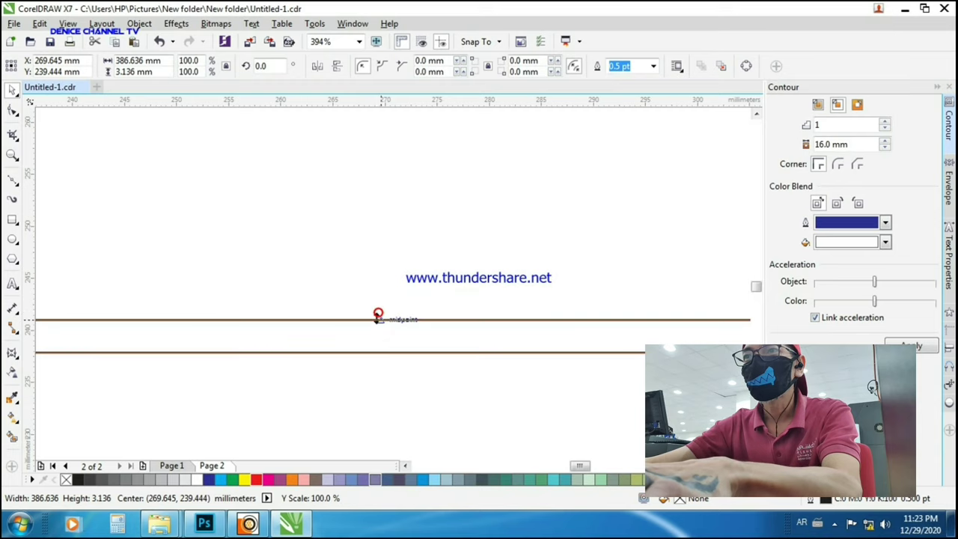
{"action": "key", "text": "Delete"}
- Draw a thin horizontal rectangle about 353 × 2.2 mm below the arc
{"action": "scroll", "coordinate": [414, 356], "scroll_direction": "down", "scroll_amount": 8}
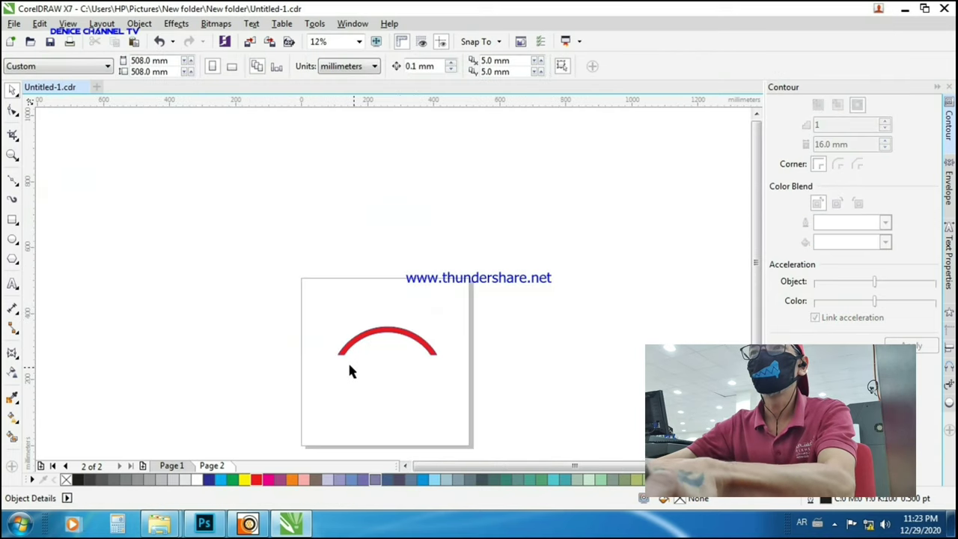
{"action": "left_click_drag", "start_coordinate": [310, 319], "coordinate": [439, 390]}
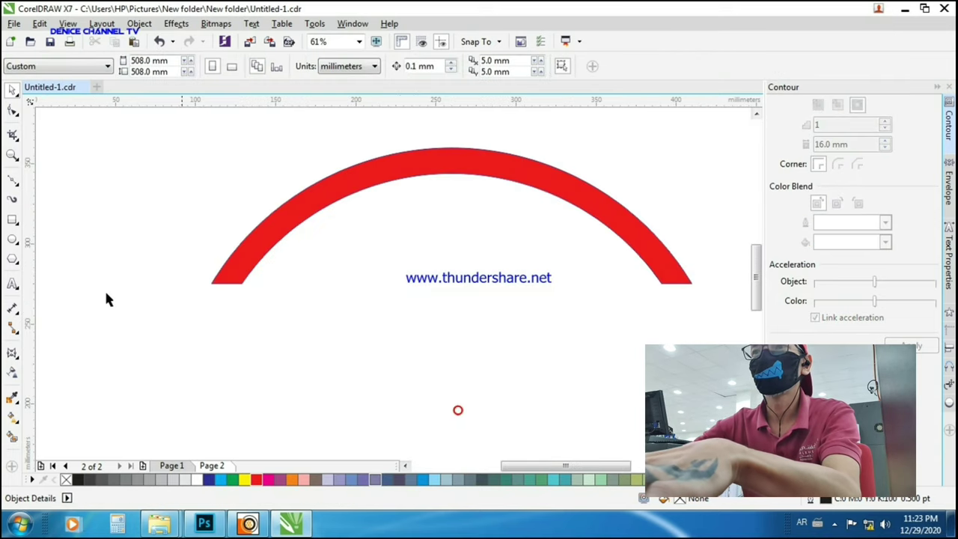
{"action": "left_click", "coordinate": [12, 220]}
{"action": "left_click_drag", "start_coordinate": [161, 321], "coordinate": [729, 323]}
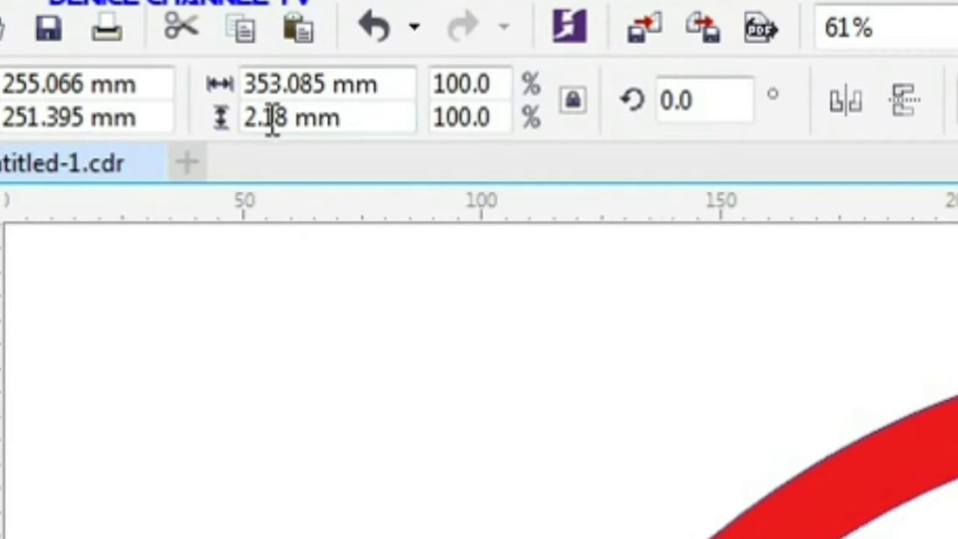
- Rotate the thin rectangle to about 310° so that it slants across the arc's left half
{"action": "left_click", "coordinate": [453, 351]}
{"action": "left_click", "coordinate": [490, 321]}
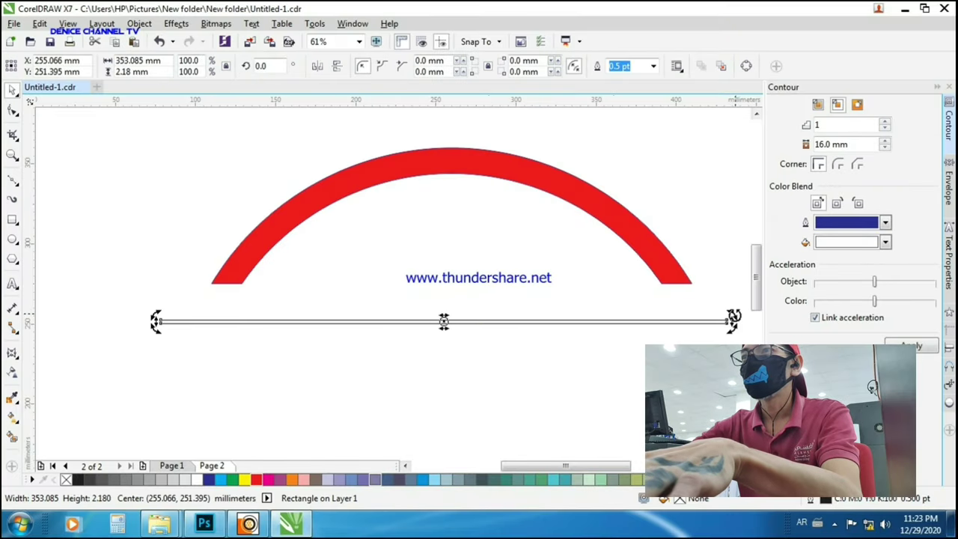
{"action": "left_click", "coordinate": [634, 360]}
{"action": "left_click", "coordinate": [641, 322]}
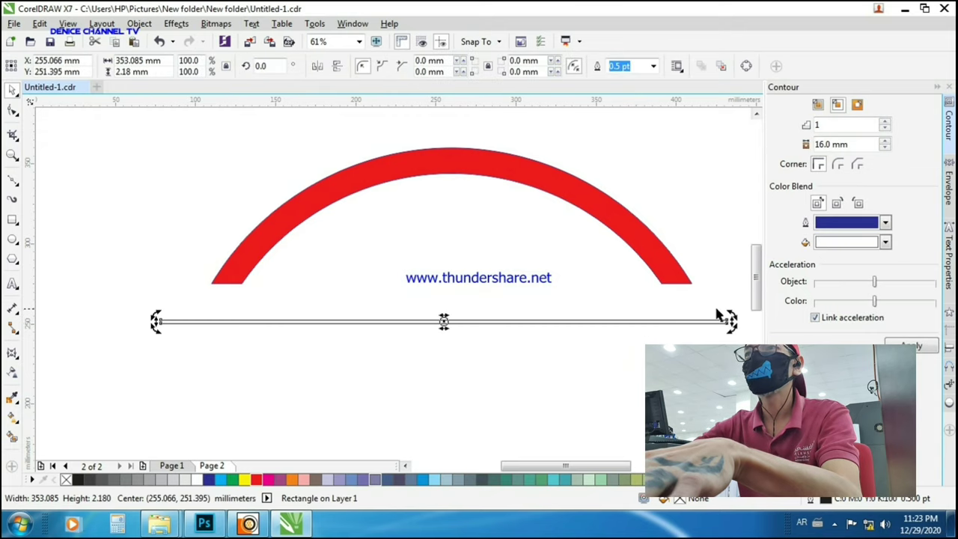
{"action": "left_click_drag", "start_coordinate": [731, 315], "coordinate": [644, 461]}
{"action": "key", "text": "F3"}
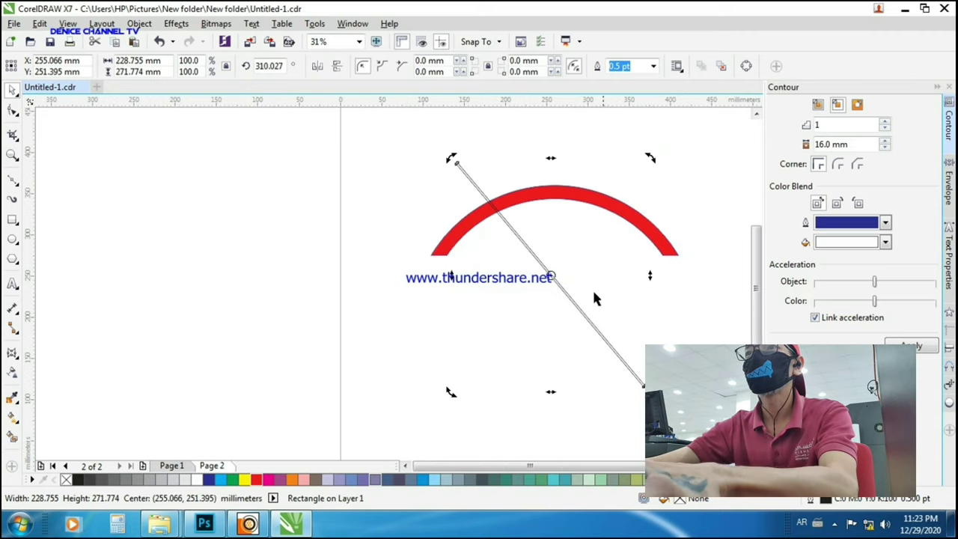
- Move the slanted thin rectangle upward so that it crosses the arc just left of its peak
{"action": "key", "text": "F2"}
{"action": "left_click", "coordinate": [594, 276]}
{"action": "left_click", "coordinate": [401, 242]}
{"action": "scroll", "coordinate": [327, 231], "scroll_direction": "down", "scroll_amount": 1}
{"action": "scroll", "coordinate": [354, 292], "scroll_direction": "up", "scroll_amount": 1}
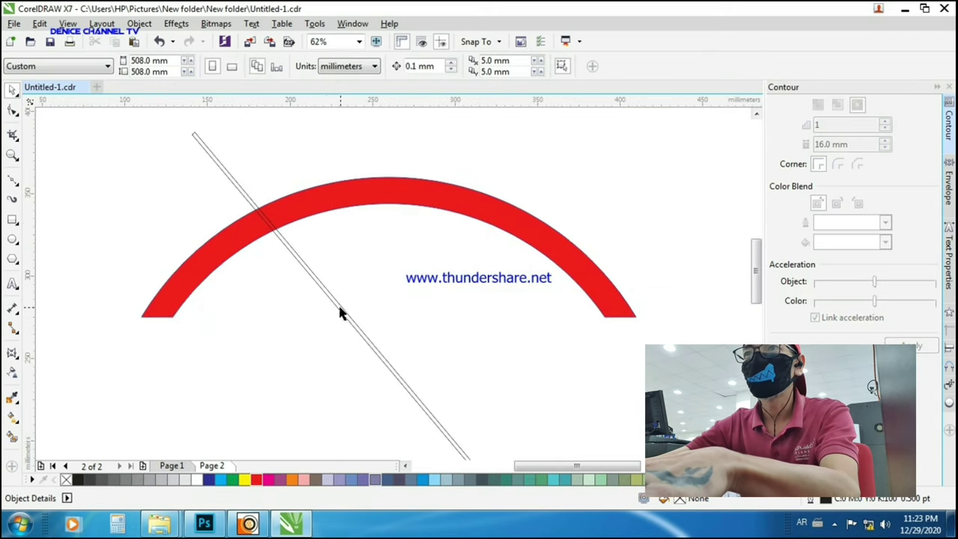
{"action": "left_click_drag", "start_coordinate": [339, 312], "coordinate": [342, 222]}
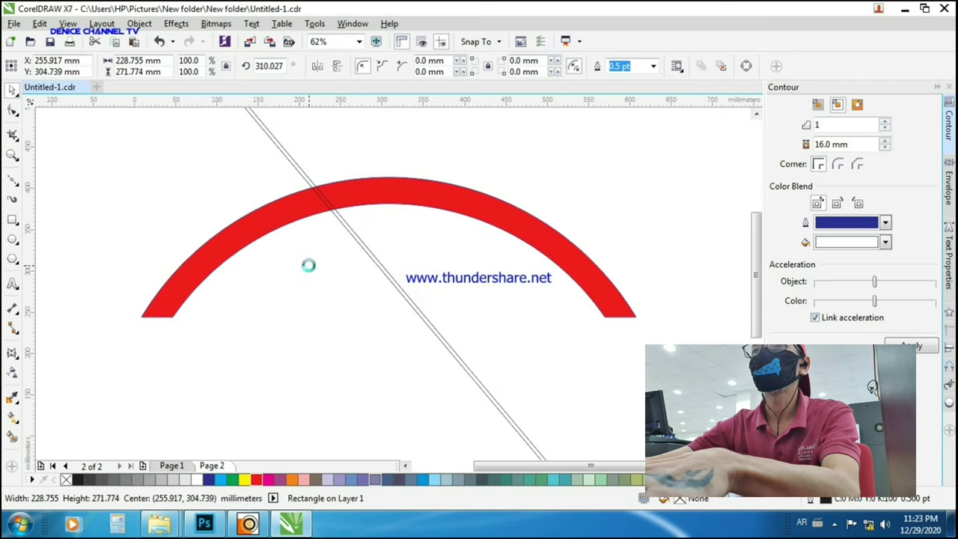
{"action": "scroll", "coordinate": [310, 258], "scroll_direction": "down", "scroll_amount": 1}
{"action": "scroll", "coordinate": [208, 217], "scroll_direction": "up", "scroll_amount": 1}
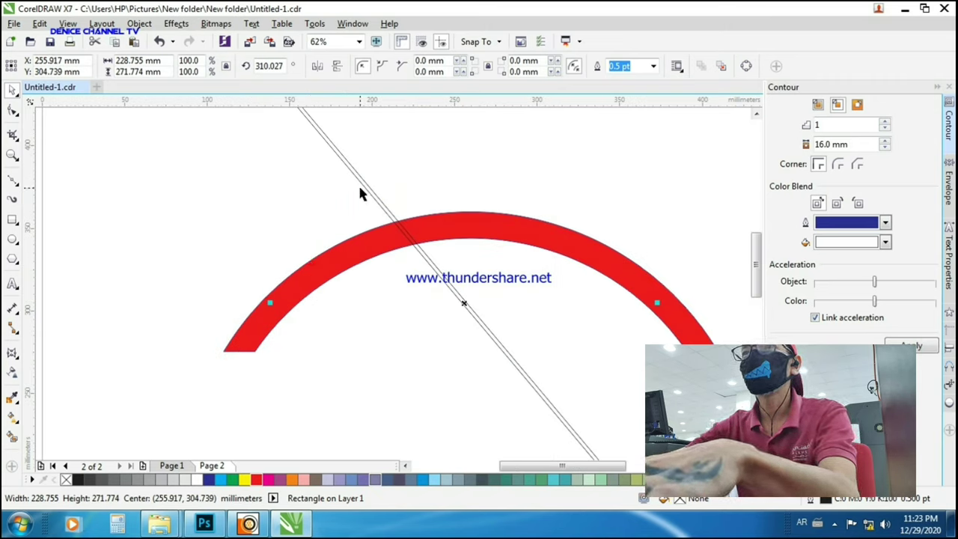
- Trim the red arc with the slanted thin rectangle to cut a slanted gap, and delete the rectangle
{"action": "left_click", "coordinate": [251, 346], "text": "shift"}
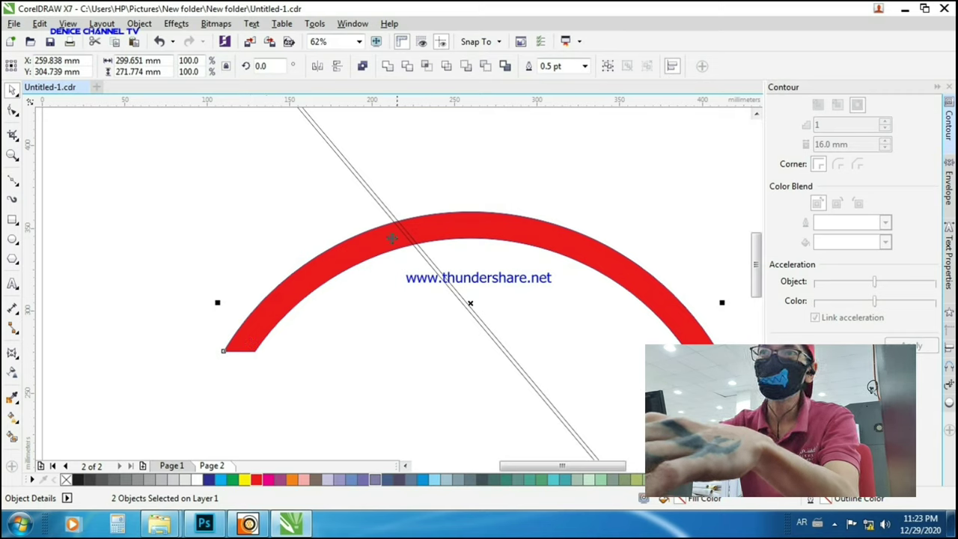
{"action": "key", "text": "F2"}
{"action": "left_click_drag", "start_coordinate": [366, 202], "coordinate": [436, 278]}
{"action": "scroll", "coordinate": [378, 230], "scroll_direction": "down", "scroll_amount": 3}
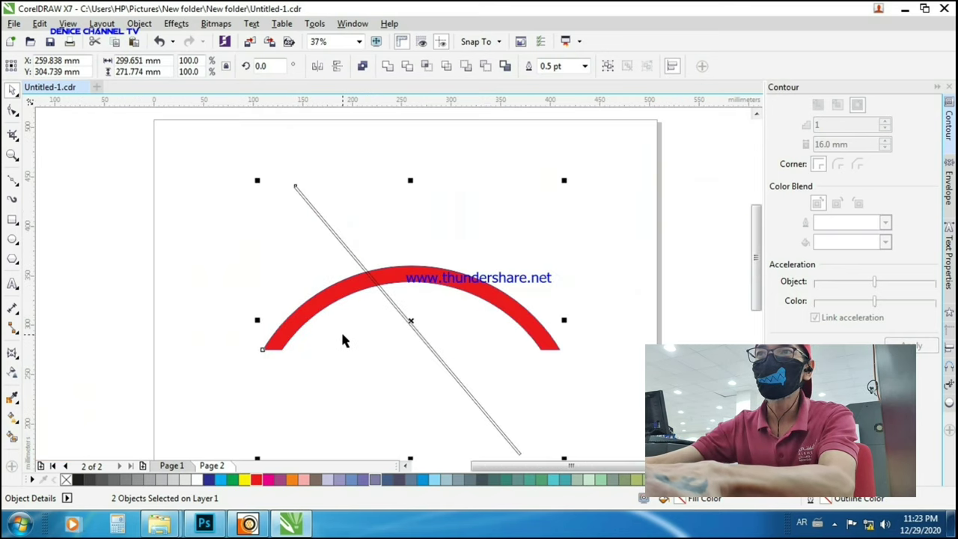
{"action": "key", "text": "t"}
{"action": "left_click", "coordinate": [395, 364]}
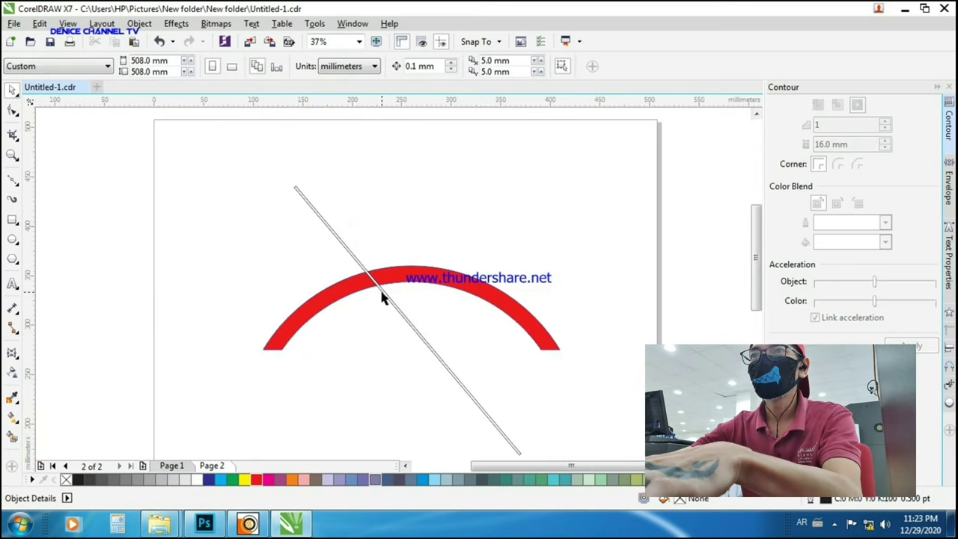
{"action": "left_click_drag", "start_coordinate": [387, 300], "coordinate": [86, 170]}
{"action": "key", "text": "Delete"}
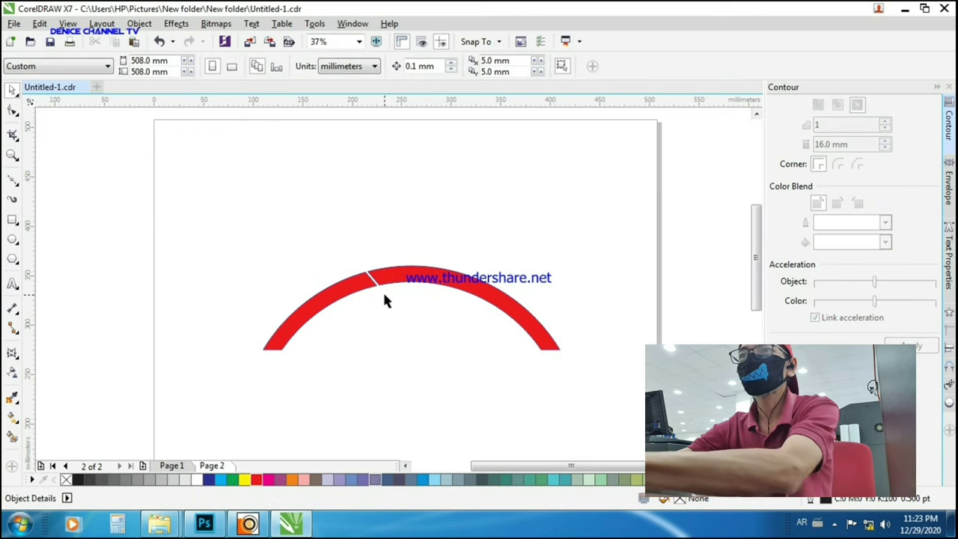
- Break the red arc's curve apart so that the pieces on each side of the slanted gap are separate objects
{"action": "scroll", "coordinate": [312, 236], "scroll_direction": "up", "scroll_amount": 1}
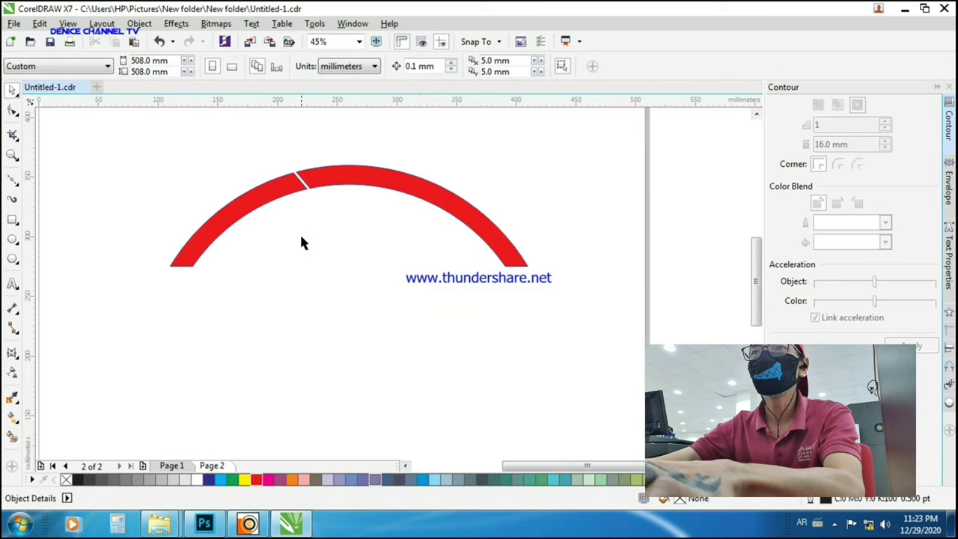
{"action": "scroll", "coordinate": [331, 252], "scroll_direction": "down", "scroll_amount": 1}
{"action": "scroll", "coordinate": [331, 252], "scroll_direction": "up", "scroll_amount": 1}
{"action": "key", "text": "F2"}
{"action": "left_click_drag", "start_coordinate": [187, 157], "coordinate": [618, 390]}
{"action": "left_click", "coordinate": [421, 193]}
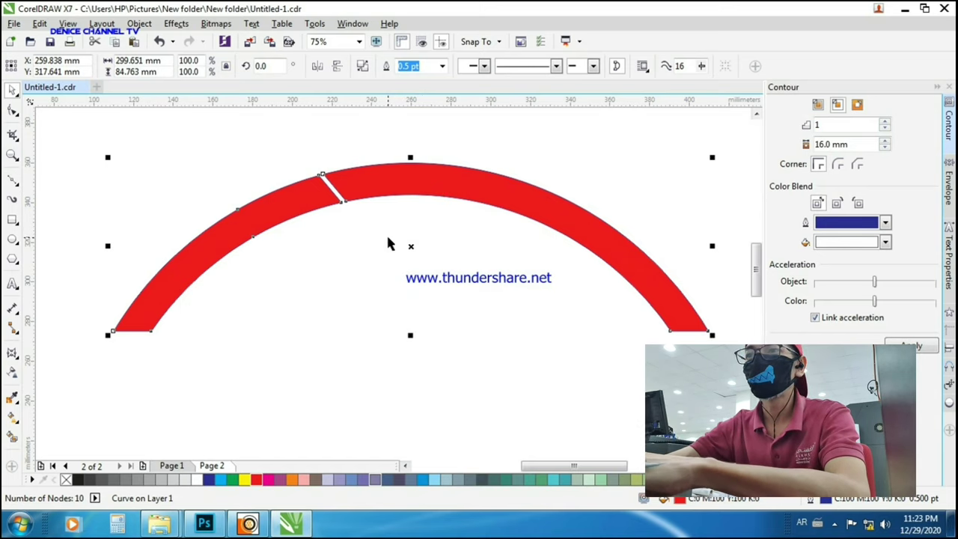
{"action": "right_click", "coordinate": [428, 189]}
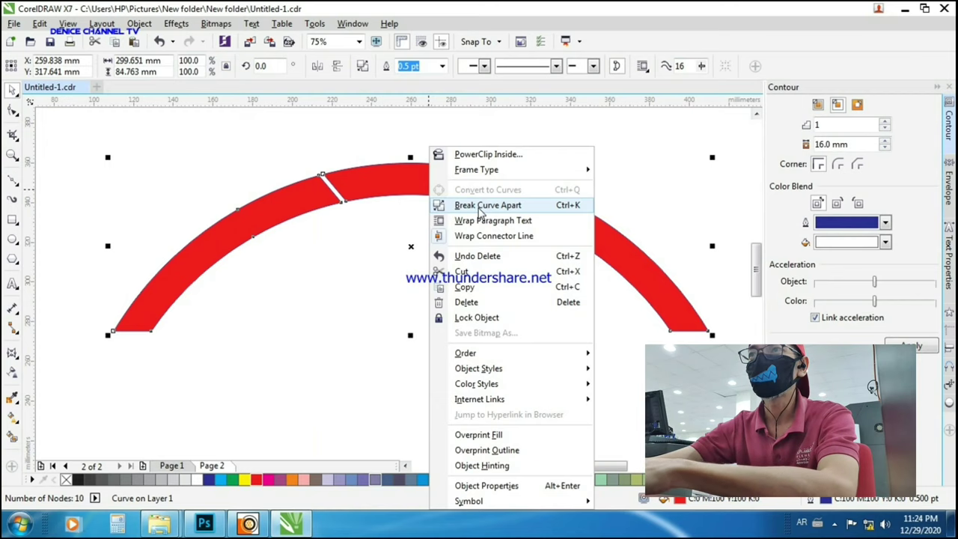
{"action": "left_click", "coordinate": [386, 154]}
- Move the arc piece right of the gap slightly aside and undo the move
{"action": "left_click", "coordinate": [459, 280]}
{"action": "left_click", "coordinate": [533, 176]}
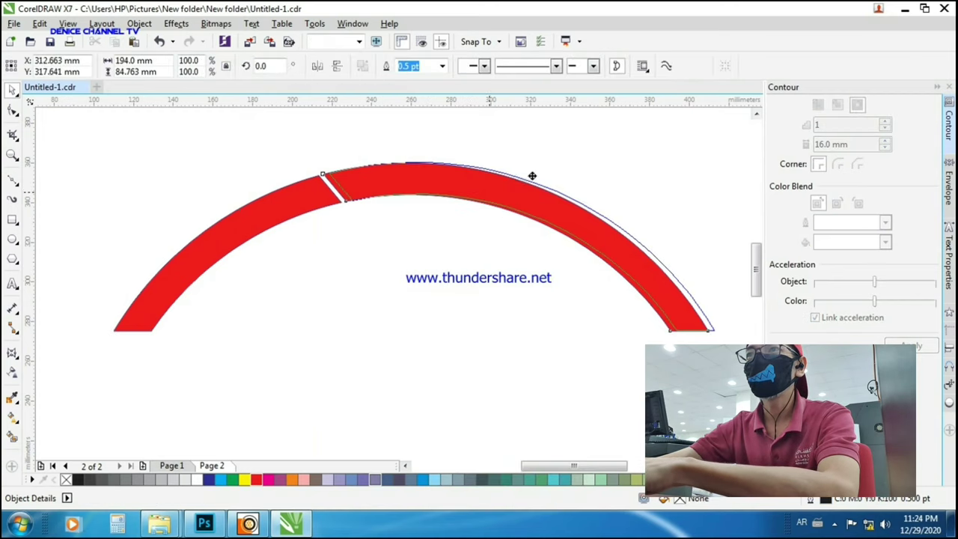
{"action": "left_click_drag", "start_coordinate": [533, 176], "coordinate": [534, 175]}
{"action": "key", "text": "ctrl+z"}
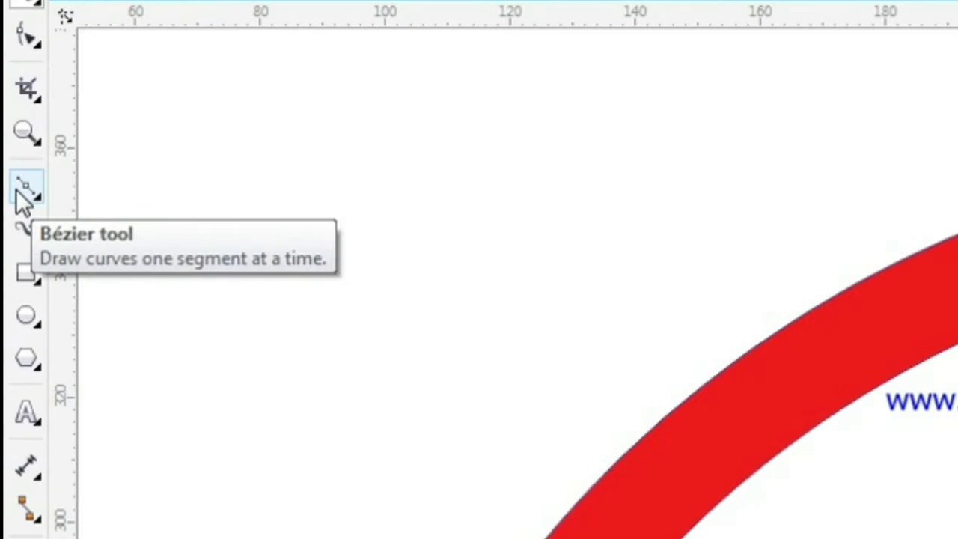
- Draw a closed Bézier shape from the midpoint of the left piece's slanted end to its lower end's midpoint and back around below the arc
{"action": "left_click", "coordinate": [11, 181]}
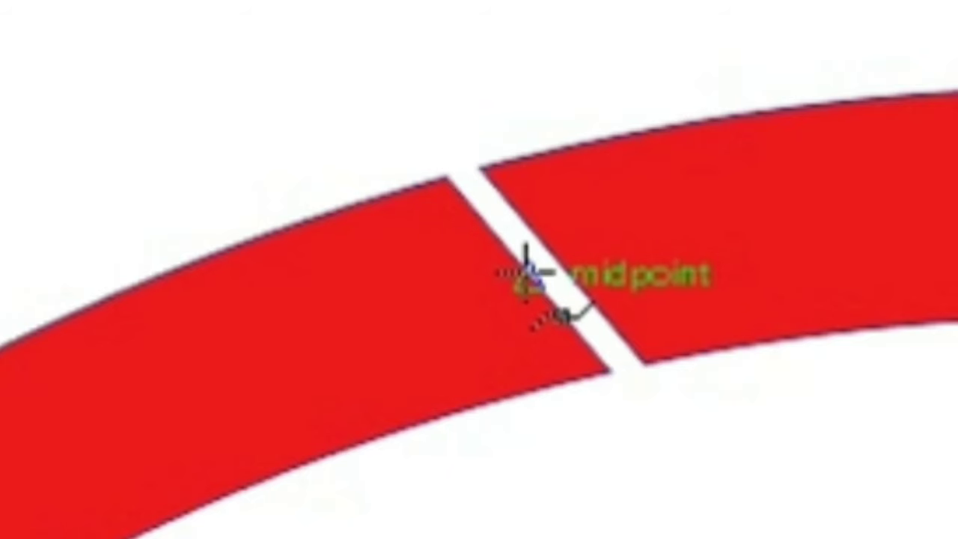
{"action": "left_click", "coordinate": [527, 271]}
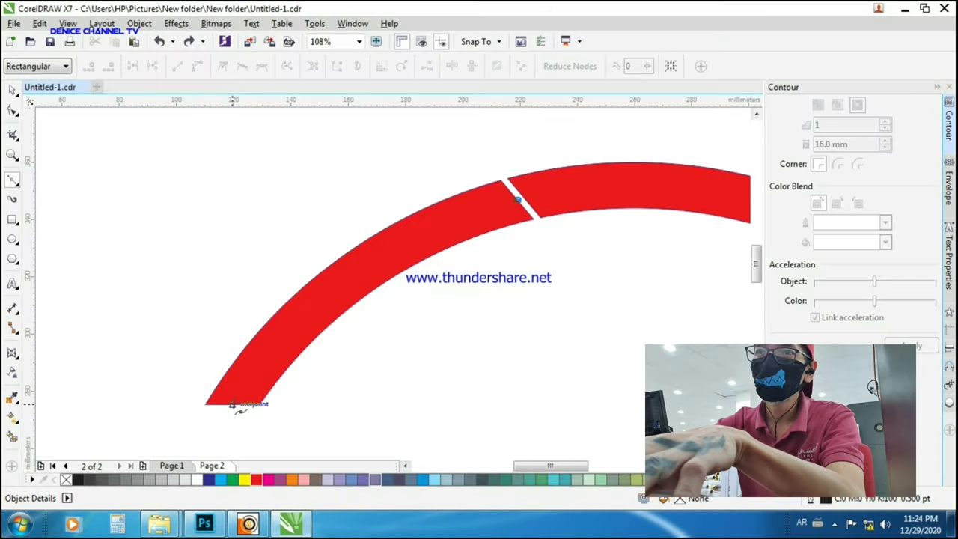
{"action": "left_click", "coordinate": [233, 405]}
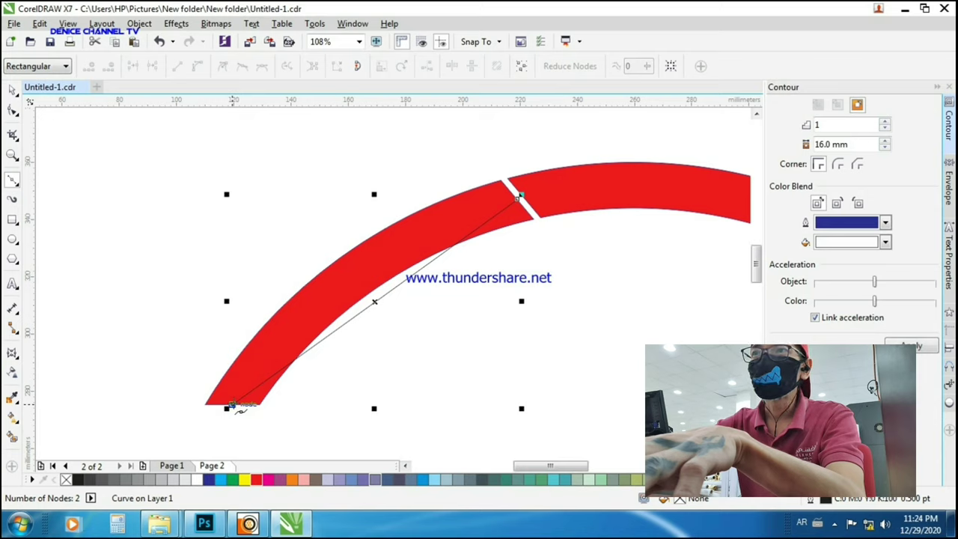
{"action": "left_click", "coordinate": [236, 447]}
{"action": "left_click", "coordinate": [292, 451]}
{"action": "left_click", "coordinate": [414, 434]}
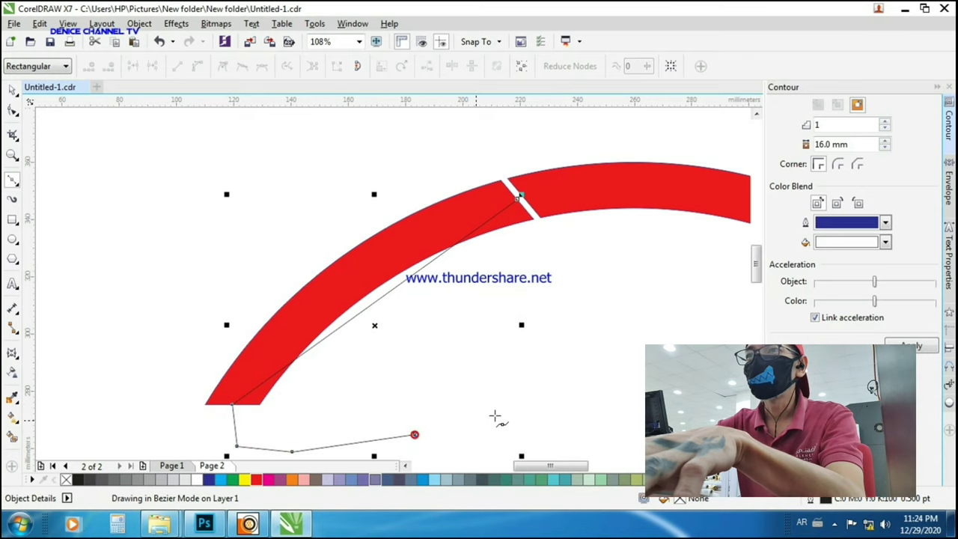
{"action": "left_click", "coordinate": [558, 374]}
{"action": "left_click", "coordinate": [589, 259]}
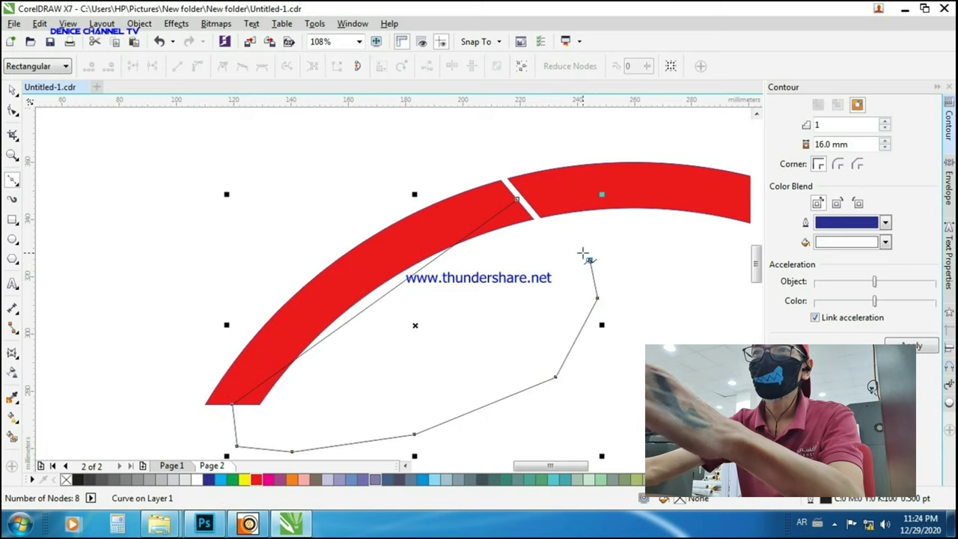
{"action": "left_click", "coordinate": [582, 250]}
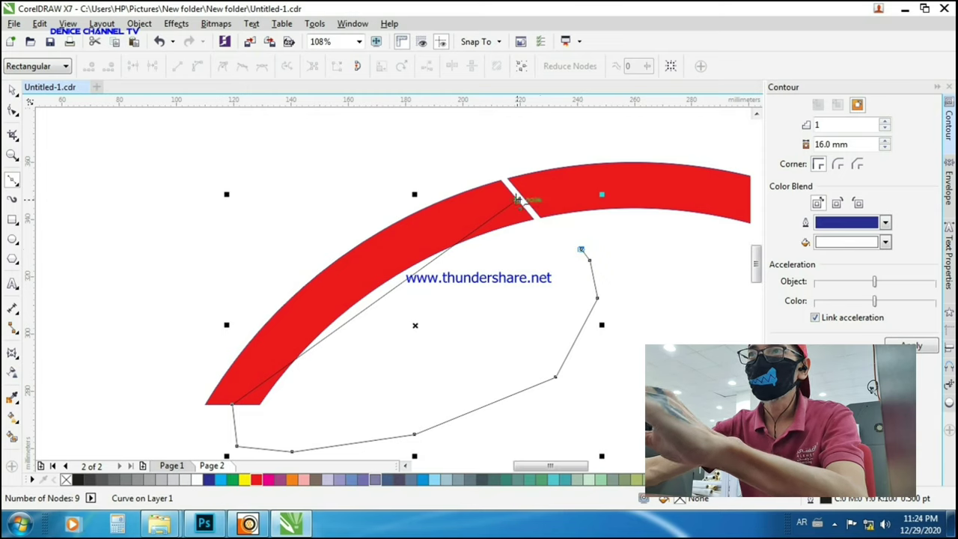
{"action": "left_click", "coordinate": [516, 199]}
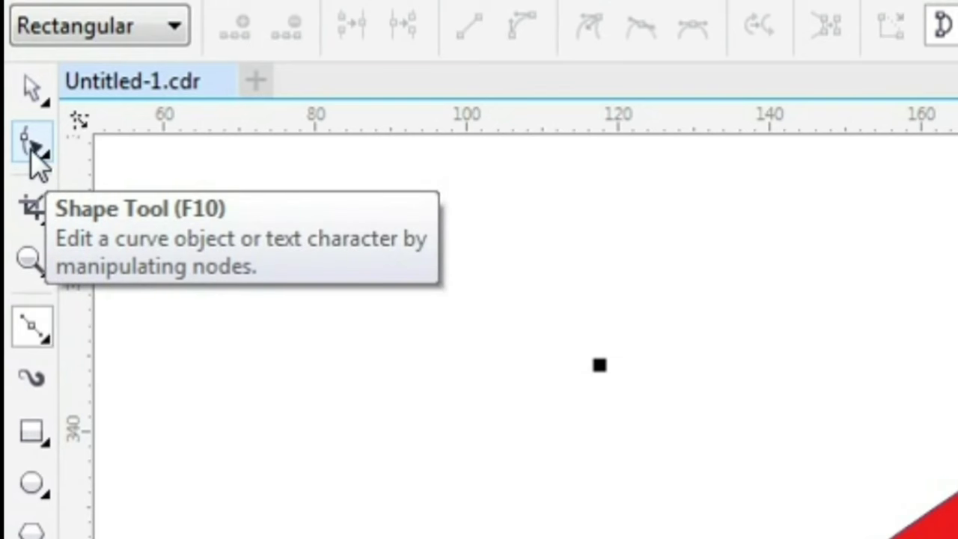
- Convert the Bézier shape's line between the two end midpoints to a curve and bend it along the middle of the left arc piece
{"action": "left_click", "coordinate": [33, 152]}
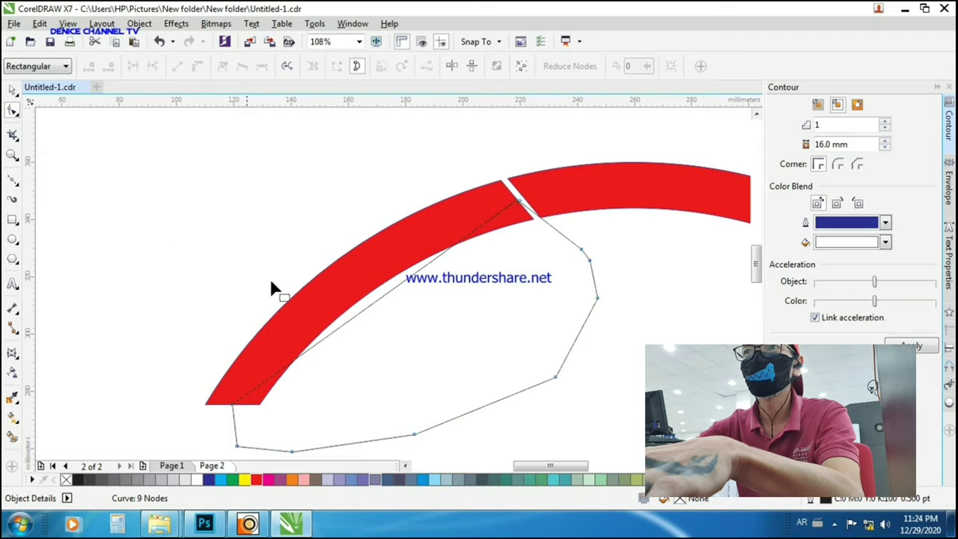
{"action": "right_click", "coordinate": [385, 297]}
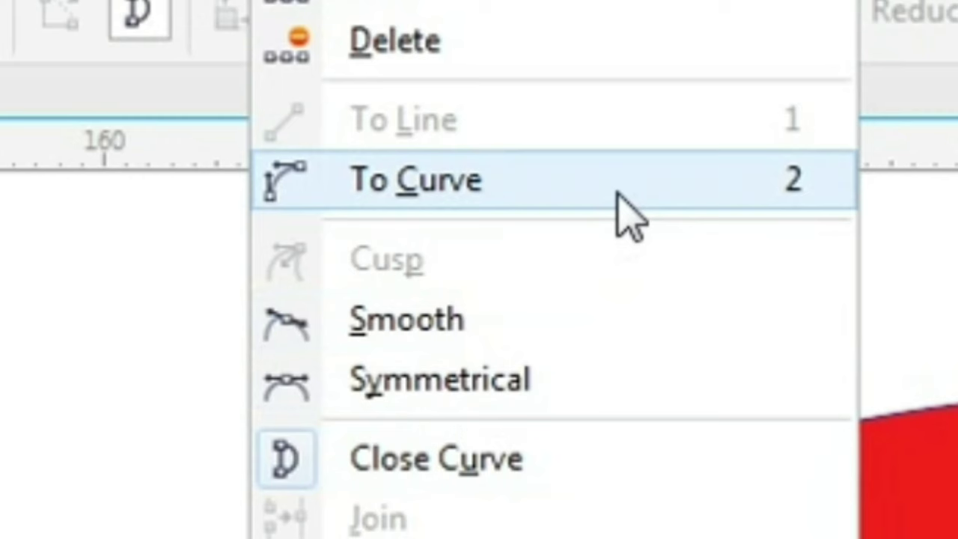
{"action": "left_click", "coordinate": [625, 214]}
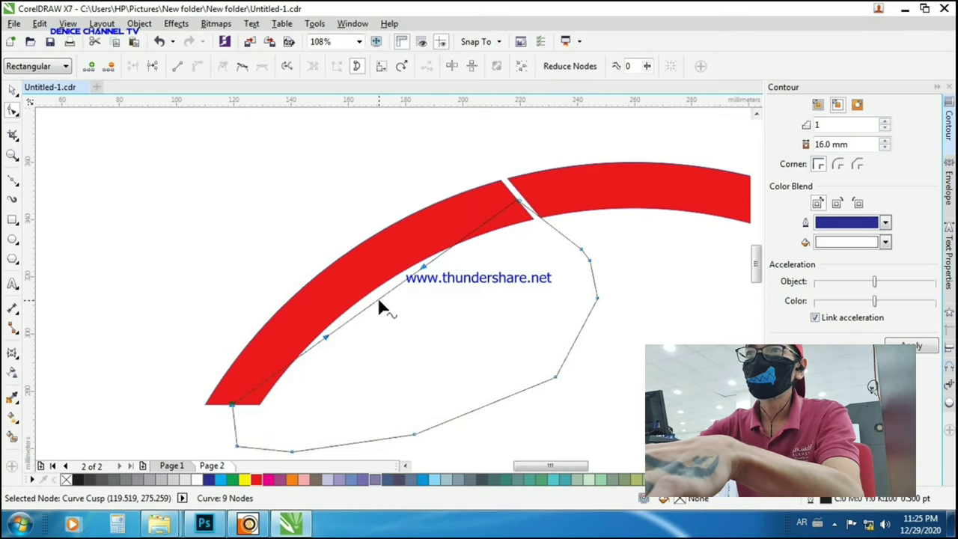
{"action": "left_click_drag", "start_coordinate": [379, 302], "coordinate": [361, 277]}
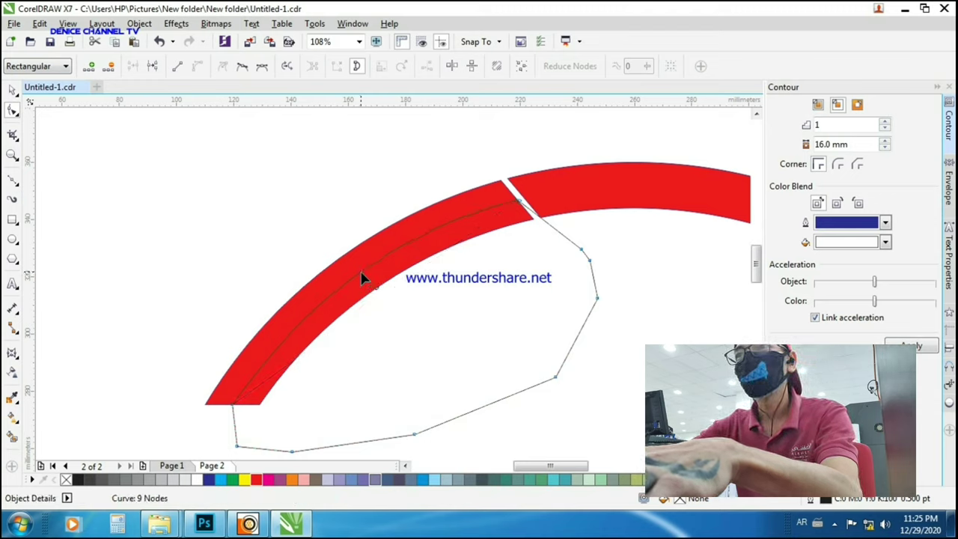
{"action": "key", "text": "space"}
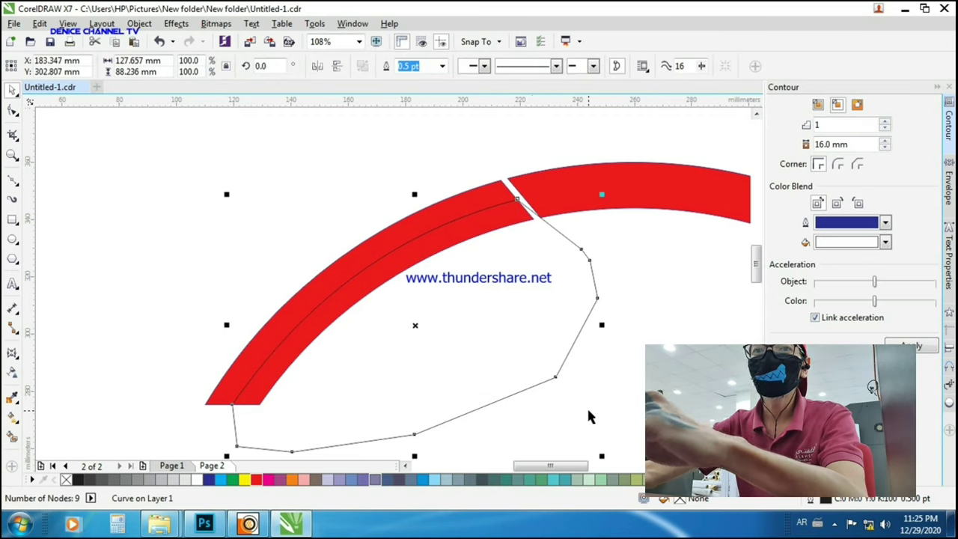
{"action": "left_click", "coordinate": [643, 413]}
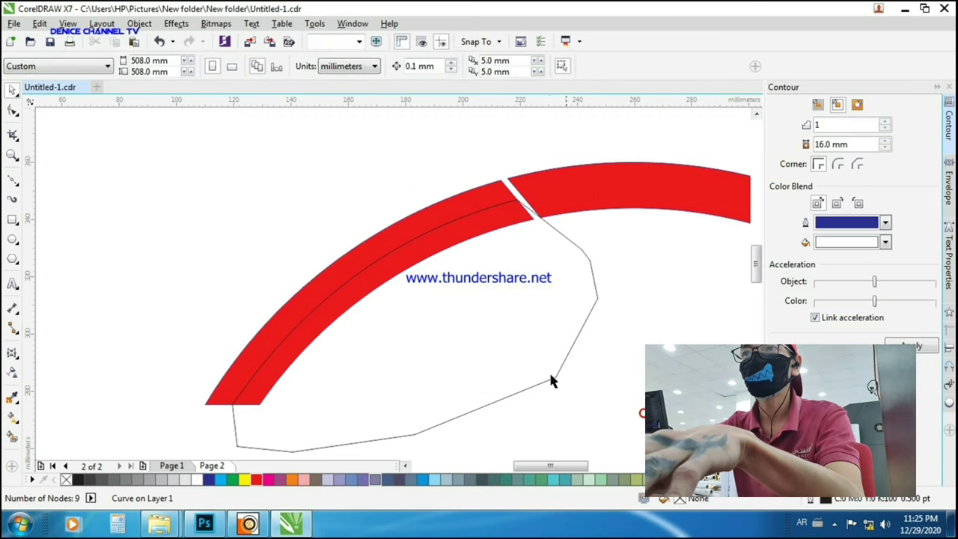
- Move the closed Bézier shape away from the left arc piece and undo the move
{"action": "left_click", "coordinate": [549, 371]}
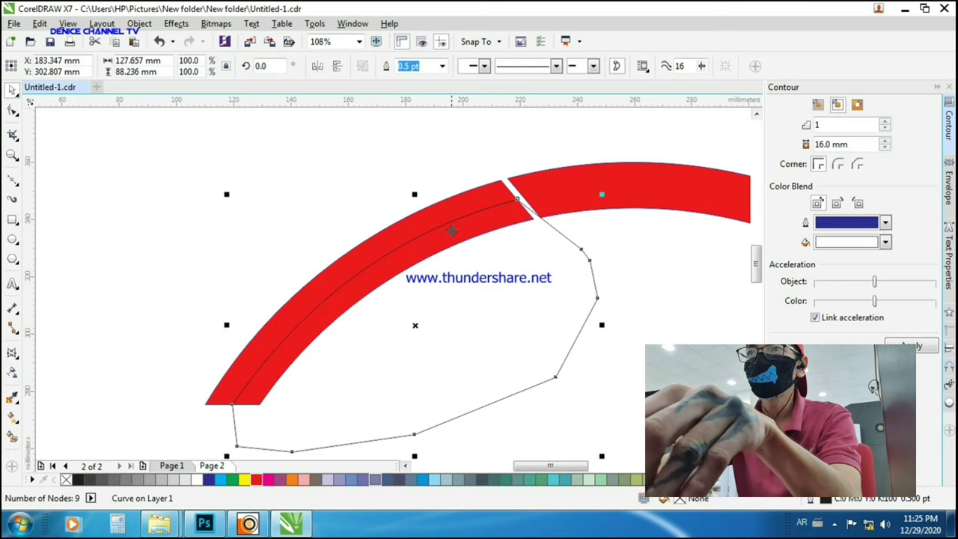
{"action": "left_click", "coordinate": [553, 342]}
{"action": "left_click", "coordinate": [553, 342]}
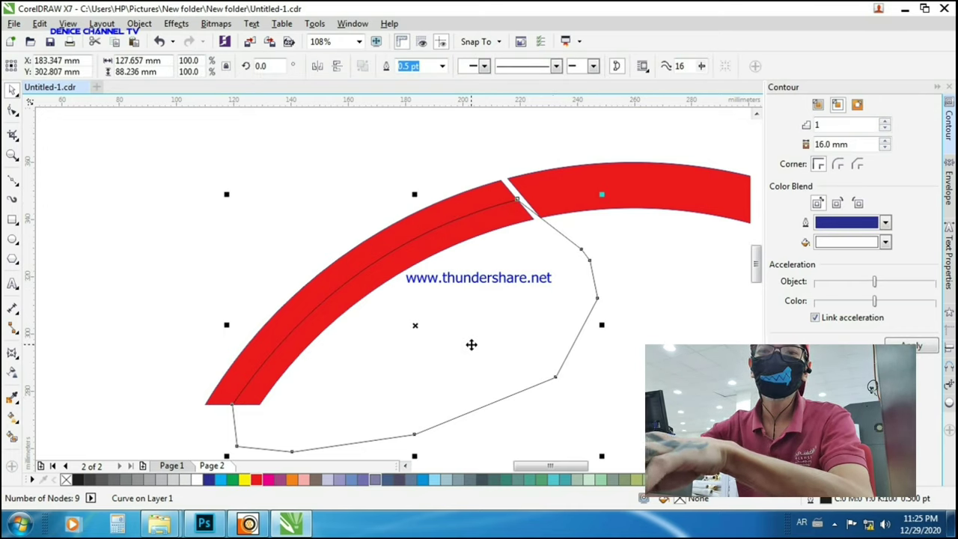
{"action": "left_click", "coordinate": [471, 198]}
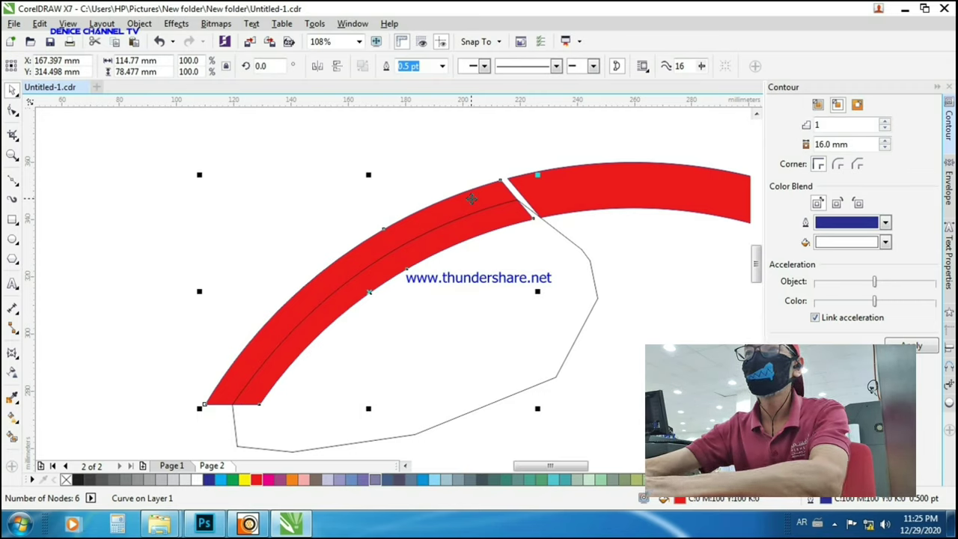
{"action": "left_click", "coordinate": [449, 164]}
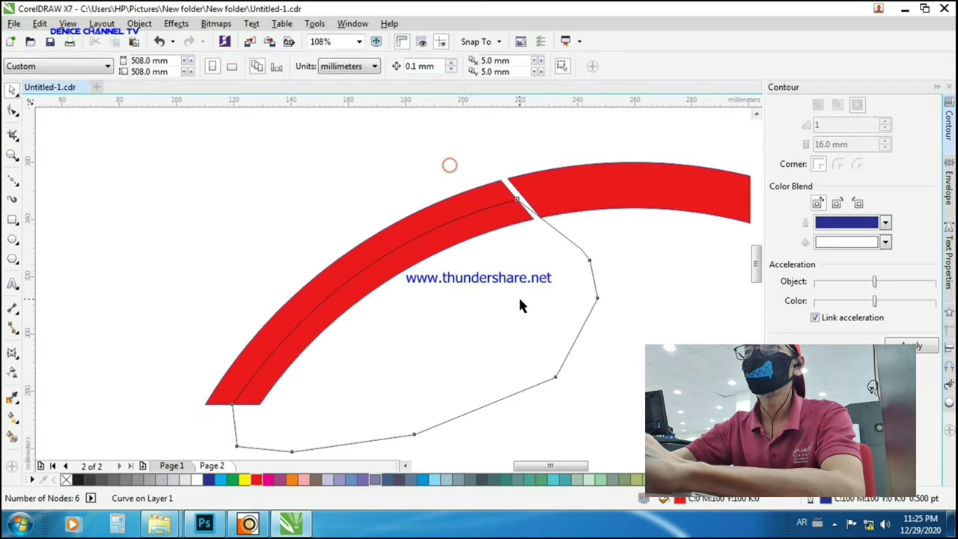
{"action": "left_click_drag", "start_coordinate": [518, 299], "coordinate": [547, 352]}
{"action": "key", "text": "ctrl+z"}
{"action": "left_click", "coordinate": [638, 293]}
{"action": "left_click_drag", "start_coordinate": [517, 312], "coordinate": [548, 357]}
{"action": "key", "text": "ctrl+z"}
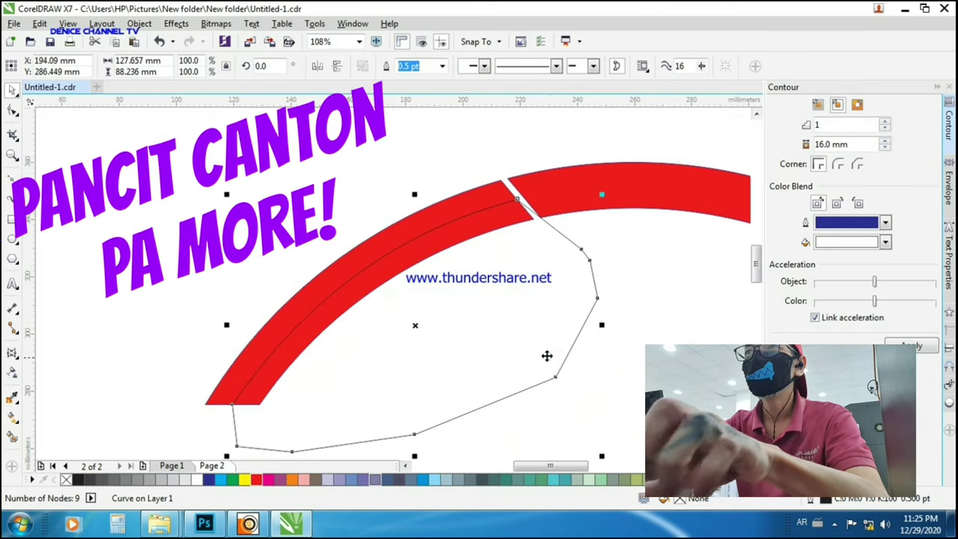
- Intersect the closed Bézier shape with the left arc piece, and delete the Bézier shape
{"action": "left_click", "coordinate": [470, 199]}
{"action": "left_click", "coordinate": [470, 199], "text": "shift"}
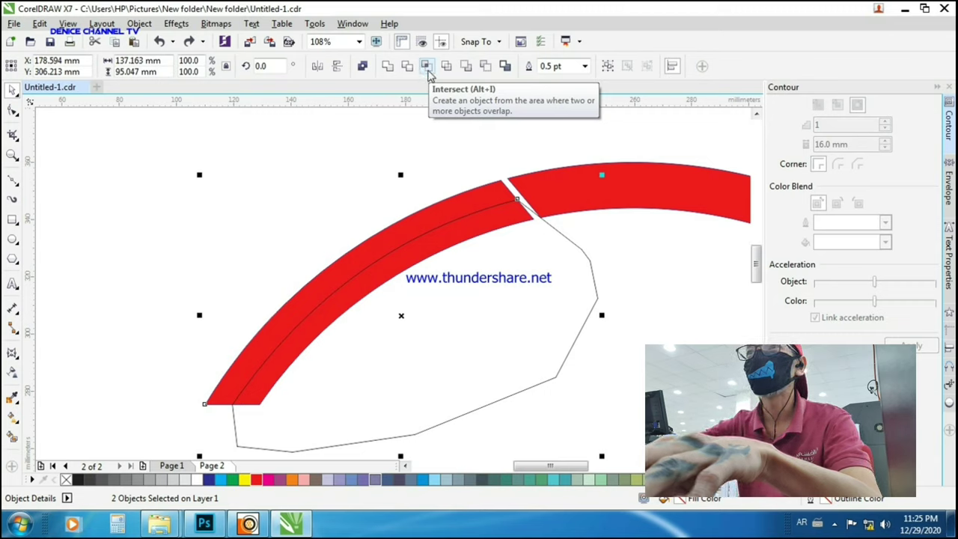
{"action": "left_click", "coordinate": [427, 68]}
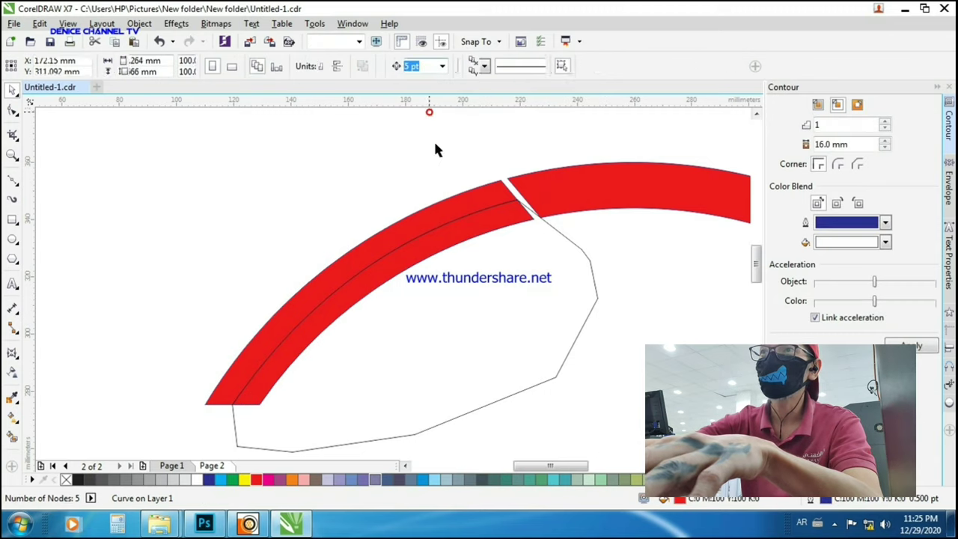
{"action": "left_click_drag", "start_coordinate": [498, 290], "coordinate": [654, 386]}
{"action": "key", "text": "Delete"}
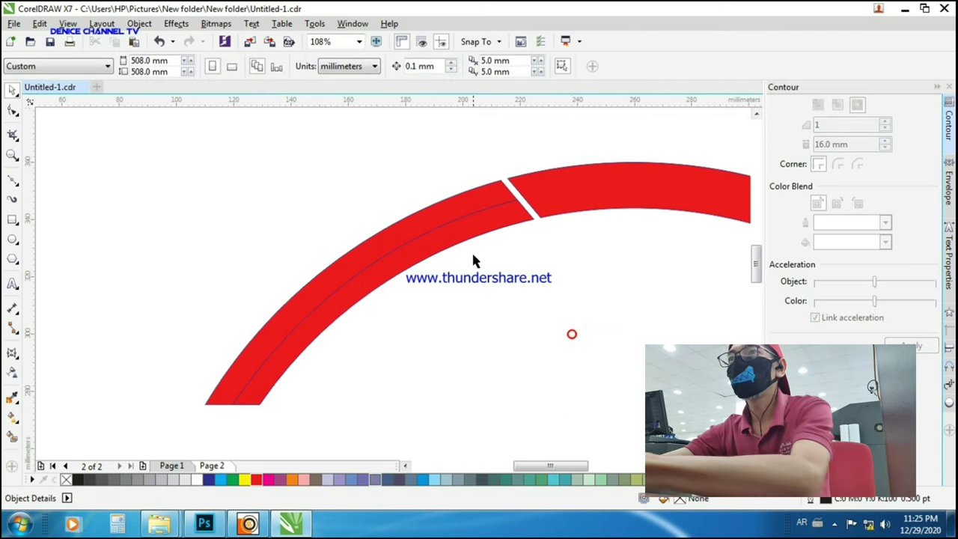
- Move the intersected lower strip off the left arc piece and undo the move
{"action": "left_click_drag", "start_coordinate": [482, 211], "coordinate": [537, 287]}
{"action": "key", "text": "ctrl+z"}
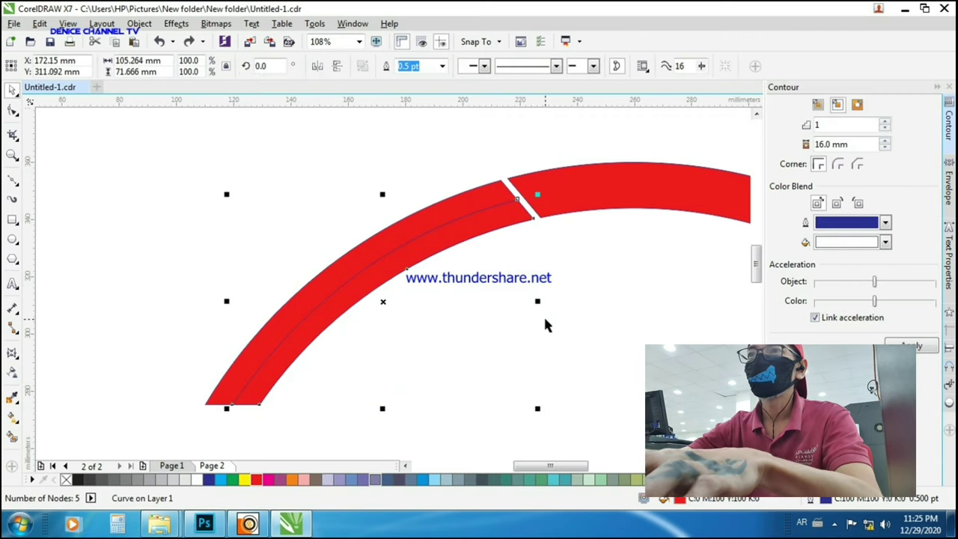
{"action": "left_click_drag", "start_coordinate": [515, 223], "coordinate": [556, 285]}
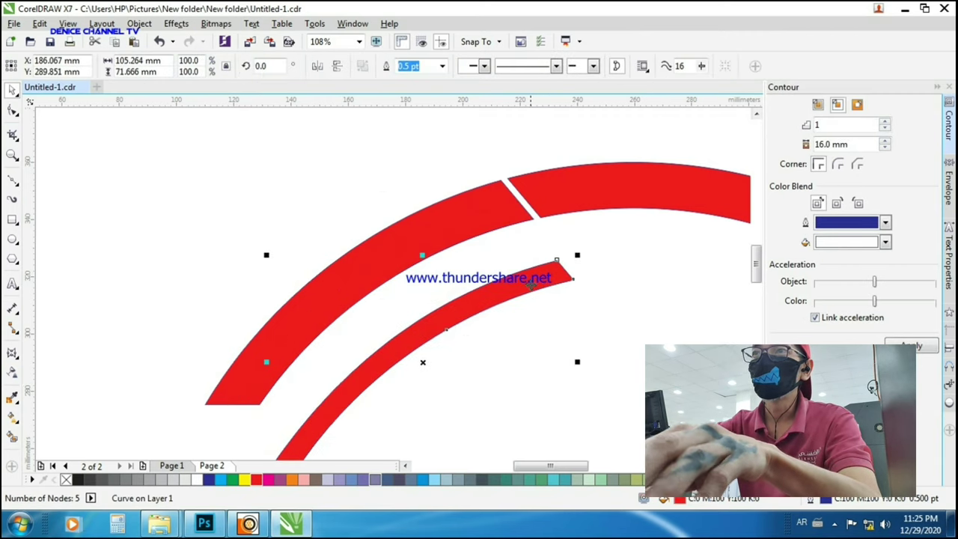
{"action": "key", "text": "Delete"}
{"action": "left_click", "coordinate": [560, 300]}
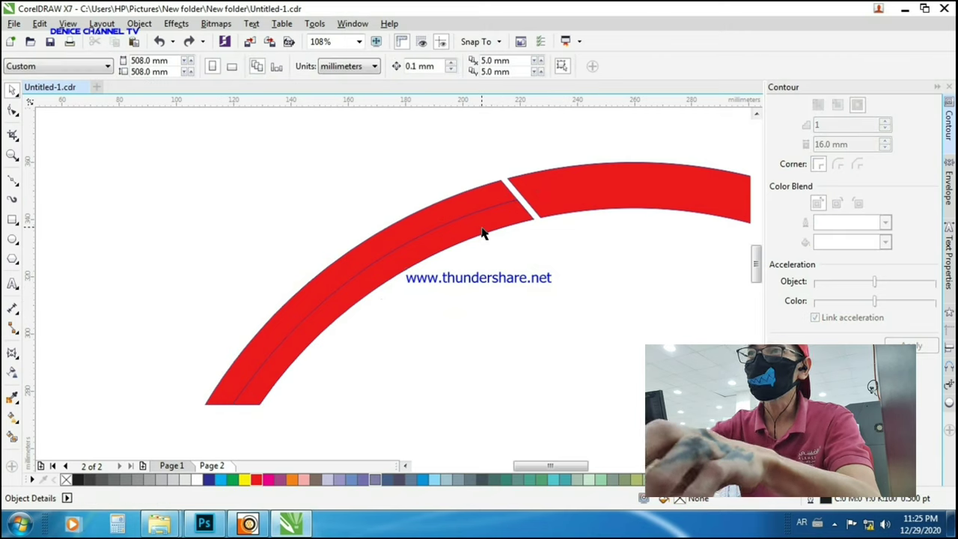
- Trim the full-width left arc piece with the lower strip so that only its upper strip remains
{"action": "left_click", "coordinate": [483, 234]}
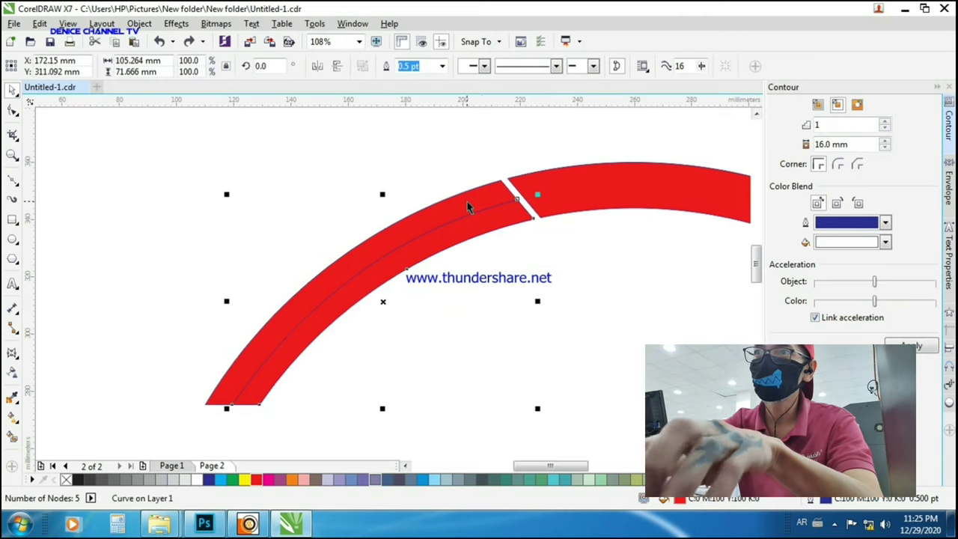
{"action": "left_click", "coordinate": [467, 200], "text": "shift"}
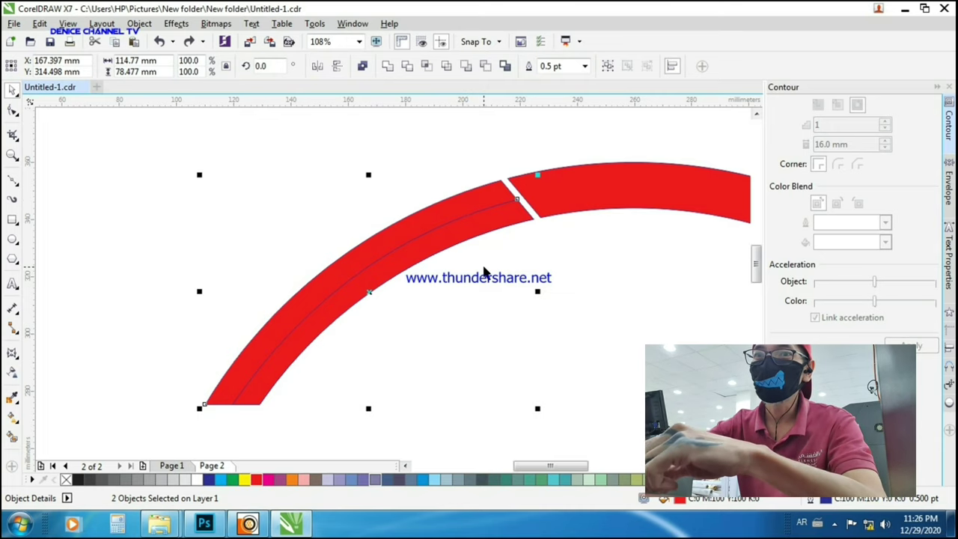
{"action": "key", "text": "t"}
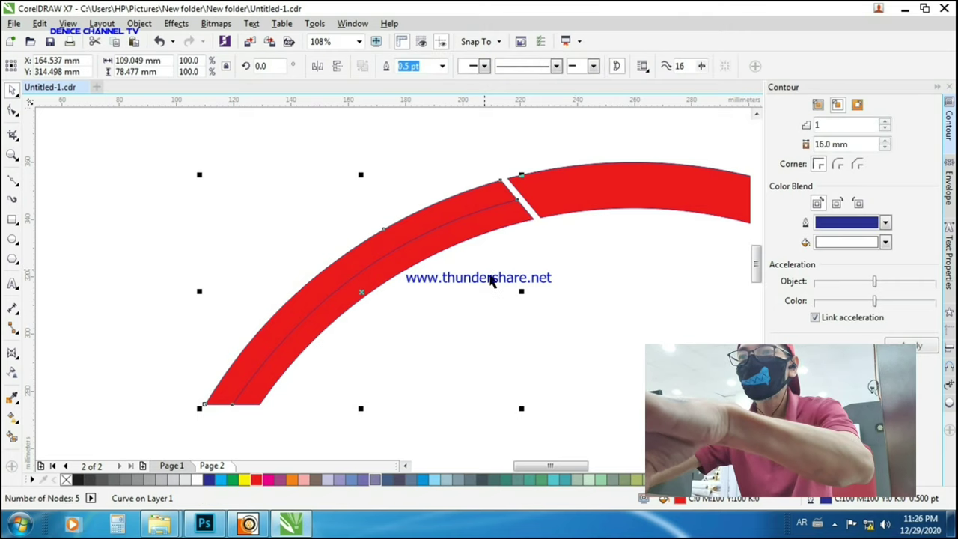
{"action": "left_click", "coordinate": [586, 275]}
- Move the upper and lower strips apart to check the split, and undo the moves
{"action": "left_click_drag", "start_coordinate": [490, 200], "coordinate": [465, 185]}
{"action": "left_click_drag", "start_coordinate": [475, 223], "coordinate": [513, 263]}
{"action": "key", "text": "ctrl+z"}
{"action": "key", "text": "ctrl+z"}
{"action": "left_click_drag", "start_coordinate": [501, 215], "coordinate": [544, 268]}
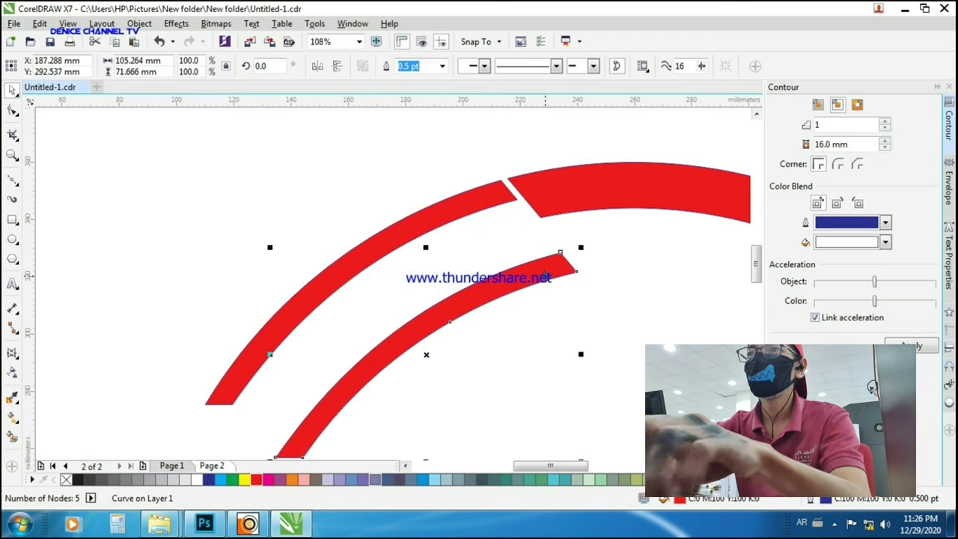
{"action": "key", "text": "ctrl+z"}
{"action": "left_click", "coordinate": [570, 303]}
- Draw a horizontal rectangle about 272 mm wide and 1.8 mm high across the lower end of the left arc piece
{"action": "scroll", "coordinate": [570, 304], "scroll_direction": "down", "scroll_amount": 1}
{"action": "scroll", "coordinate": [587, 327], "scroll_direction": "up", "scroll_amount": 1}
{"action": "left_click", "coordinate": [12, 219]}
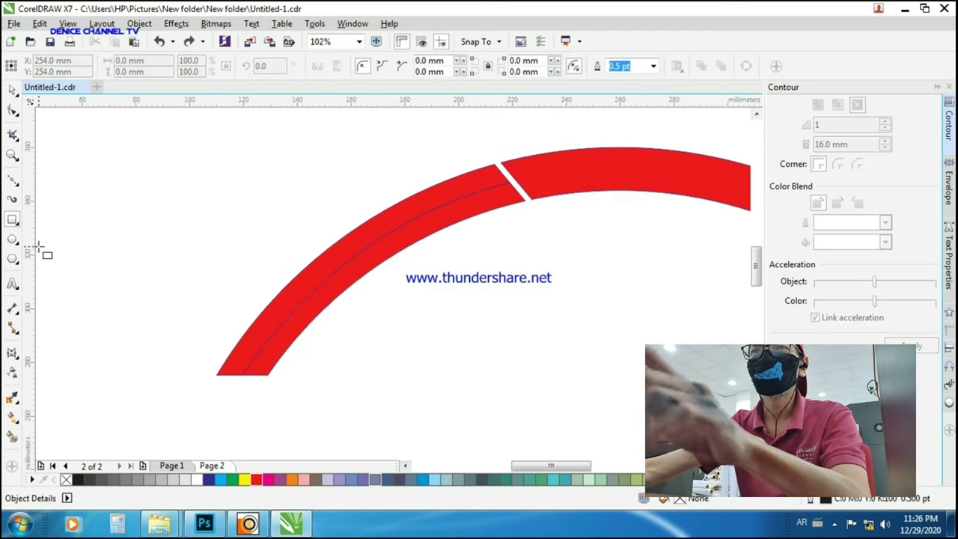
{"action": "left_click_drag", "start_coordinate": [82, 348], "coordinate": [730, 354]}
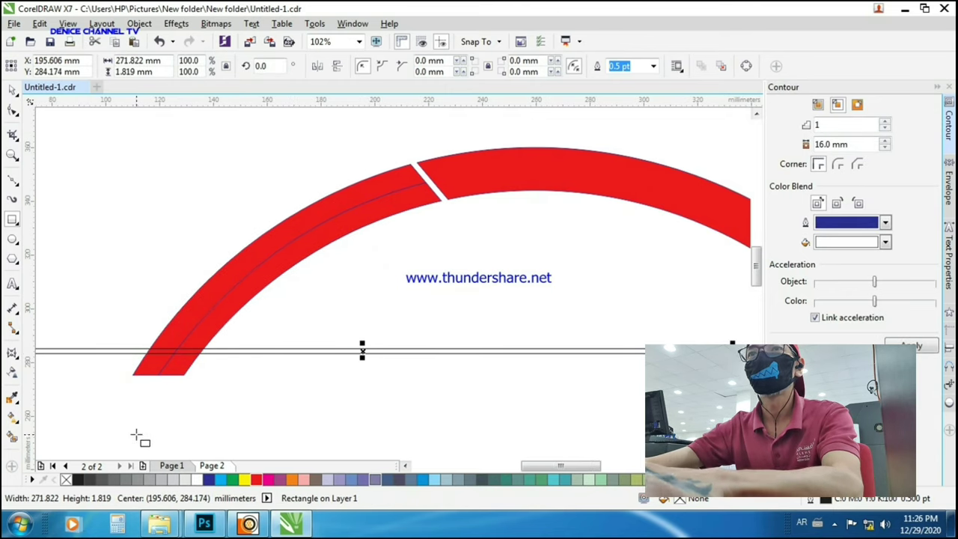
- Examine the checkered pattern of the finished design on Page 1 and return to the left arc piece on Page 2
{"action": "left_click", "coordinate": [188, 468]}
{"action": "scroll", "coordinate": [216, 435], "scroll_direction": "down", "scroll_amount": 1}
{"action": "key", "text": "F2"}
{"action": "scroll", "coordinate": [124, 274], "scroll_direction": "up", "scroll_amount": 3}
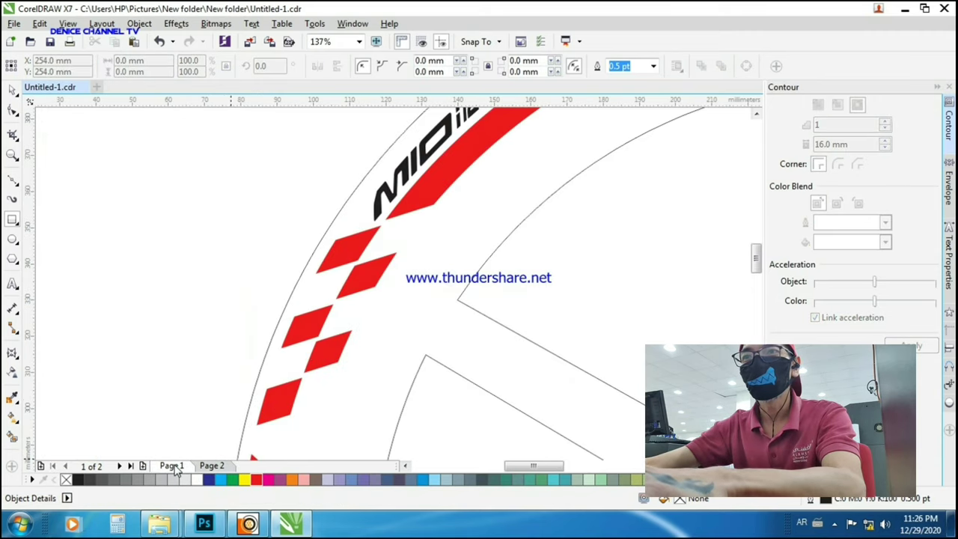
{"action": "left_click", "coordinate": [209, 467]}
{"action": "key", "text": "F3"}
{"action": "key", "text": "F3"}
{"action": "key", "text": "F2"}
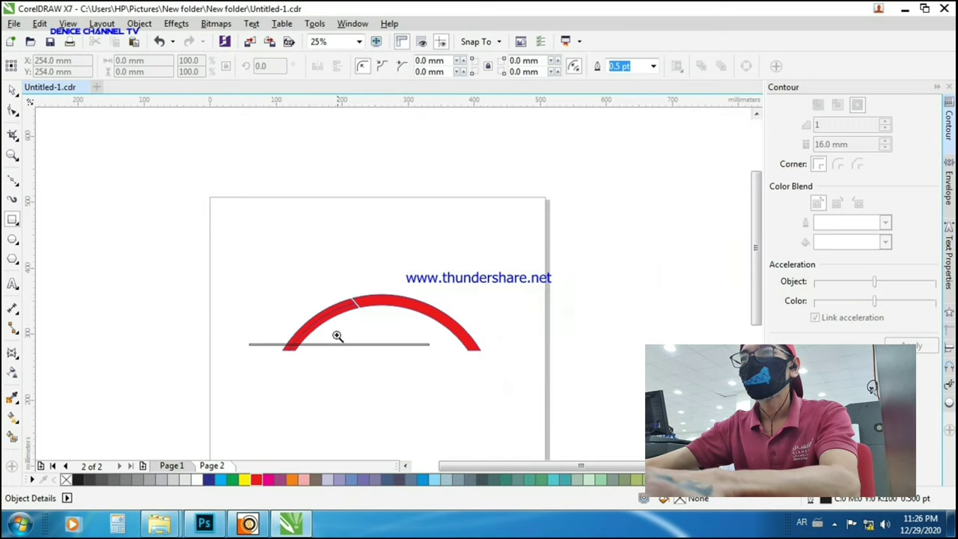
{"action": "left_click", "coordinate": [336, 333]}
{"action": "key", "text": "F2"}
{"action": "left_click_drag", "start_coordinate": [180, 203], "coordinate": [500, 373]}
{"action": "key", "text": "space"}
- Delete the thin horizontal rectangle crossing the lower end of the left arc piece
{"action": "key", "text": "F2"}
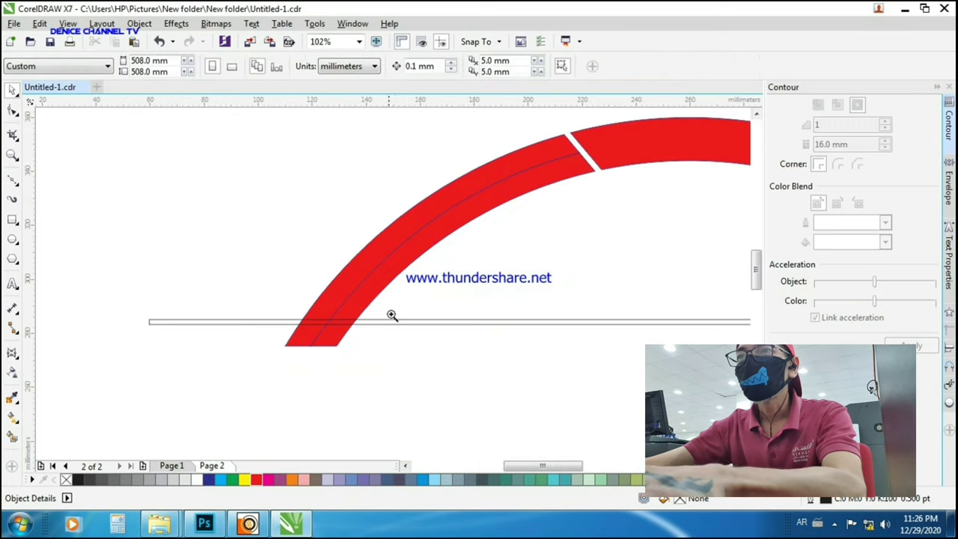
{"action": "left_click", "coordinate": [394, 312]}
{"action": "scroll", "coordinate": [397, 314], "scroll_direction": "down", "scroll_amount": 2}
{"action": "left_click", "coordinate": [399, 308]}
{"action": "key", "text": "Delete"}
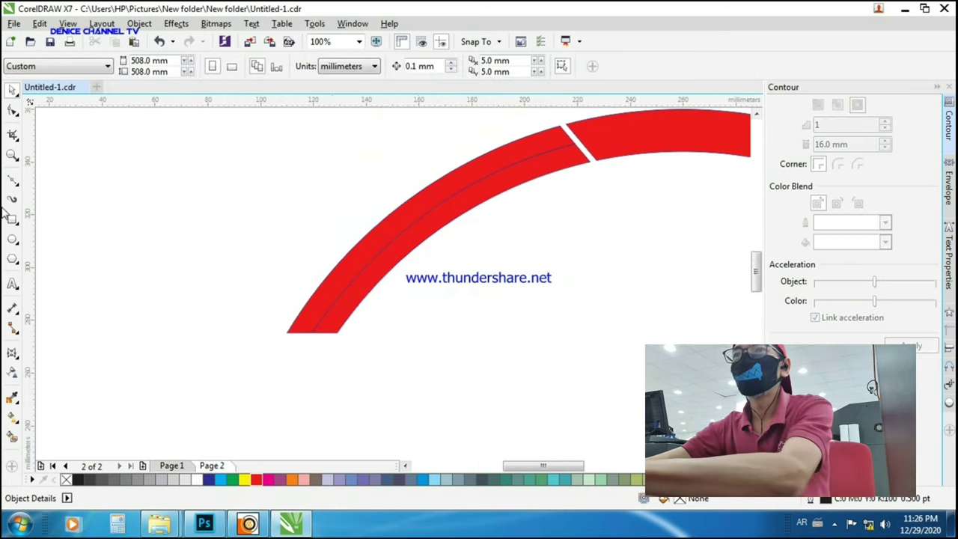
- Draw a thin horizontal rectangle about 204 mm wide and 1.3 mm high across the left arc piece near its lower end
{"action": "left_click", "coordinate": [14, 221]}
{"action": "left_click_drag", "start_coordinate": [196, 307], "coordinate": [736, 307]}
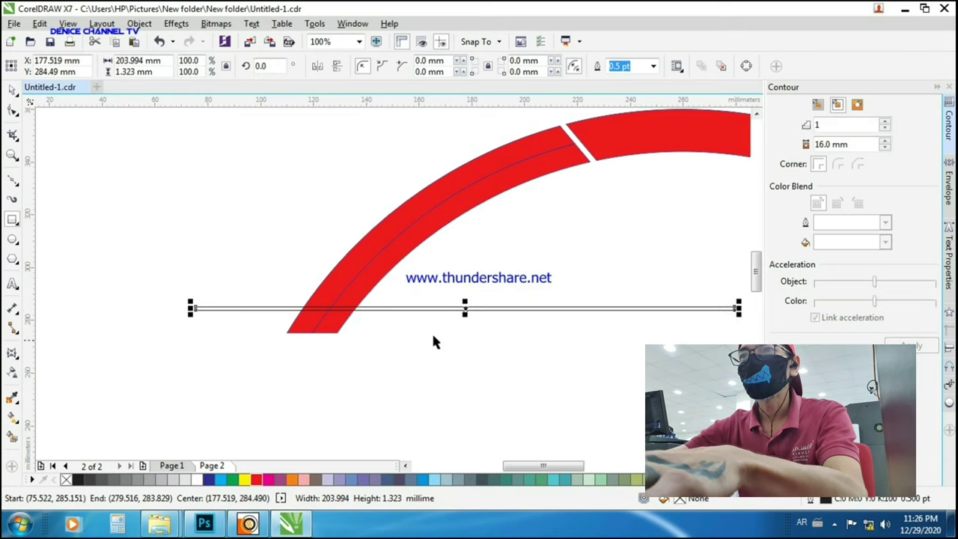
{"action": "key", "text": "space"}
- Copy the thin rectangle about 9.5 mm upward and repeat the duplication three times to get five evenly spaced bars
{"action": "left_click_drag", "start_coordinate": [429, 309], "coordinate": [384, 282]}
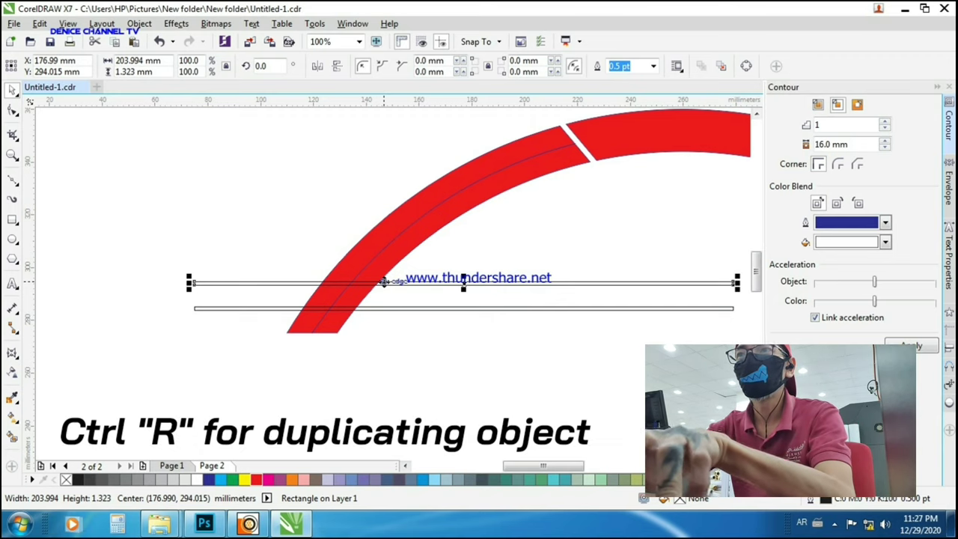
{"action": "key", "text": "ctrl+r"}
{"action": "key", "text": "ctrl+r"}
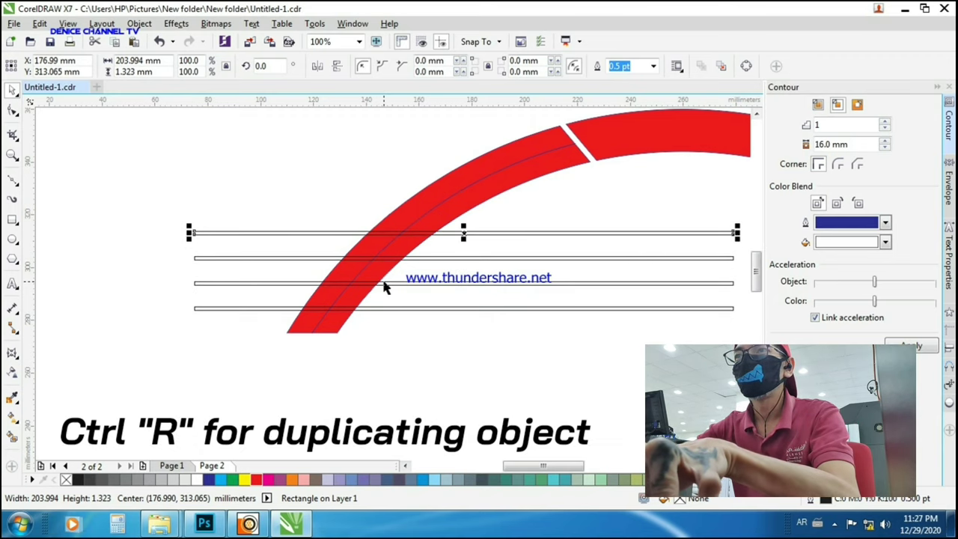
{"action": "key", "text": "ctrl+r"}
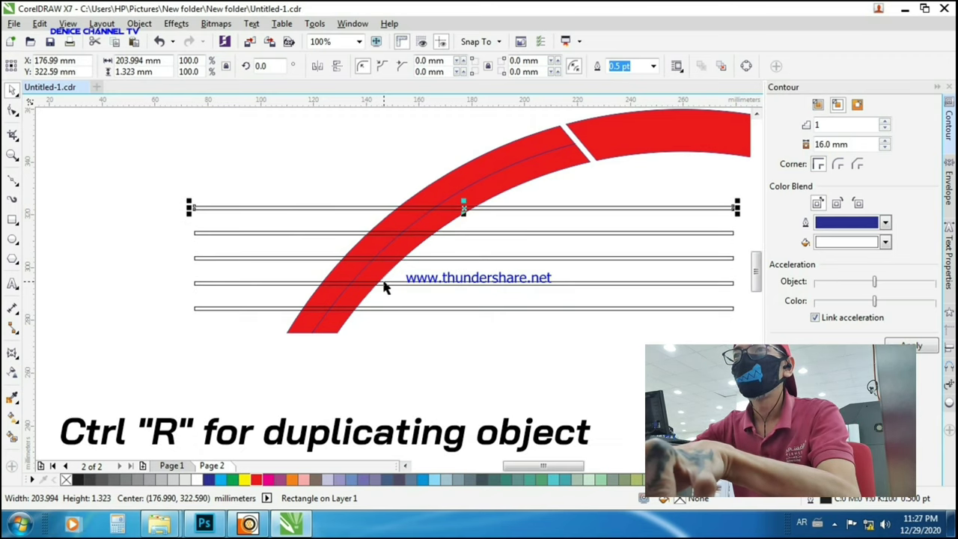
{"action": "left_click", "coordinate": [401, 372]}
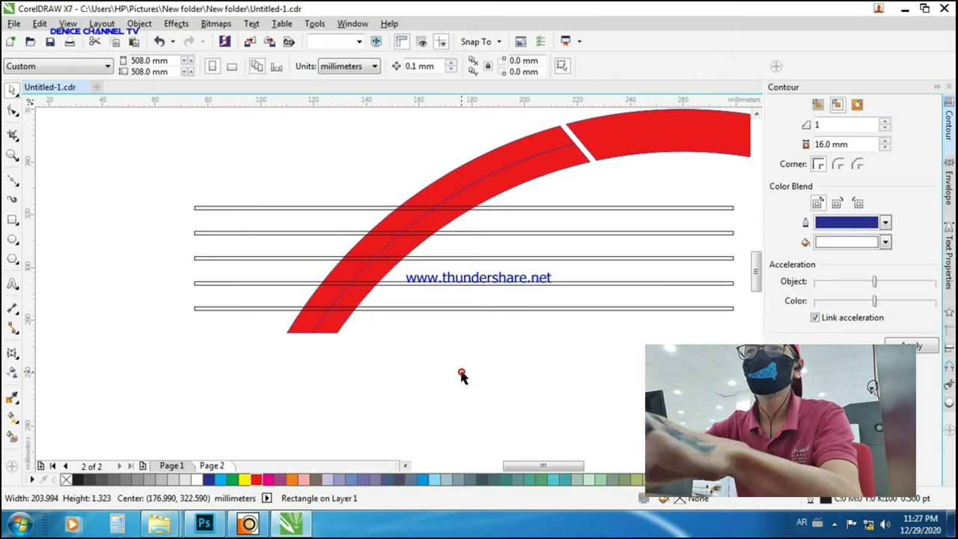
- Move the upper strip slightly off the left arc piece and undo the move
{"action": "left_click", "coordinate": [323, 334]}
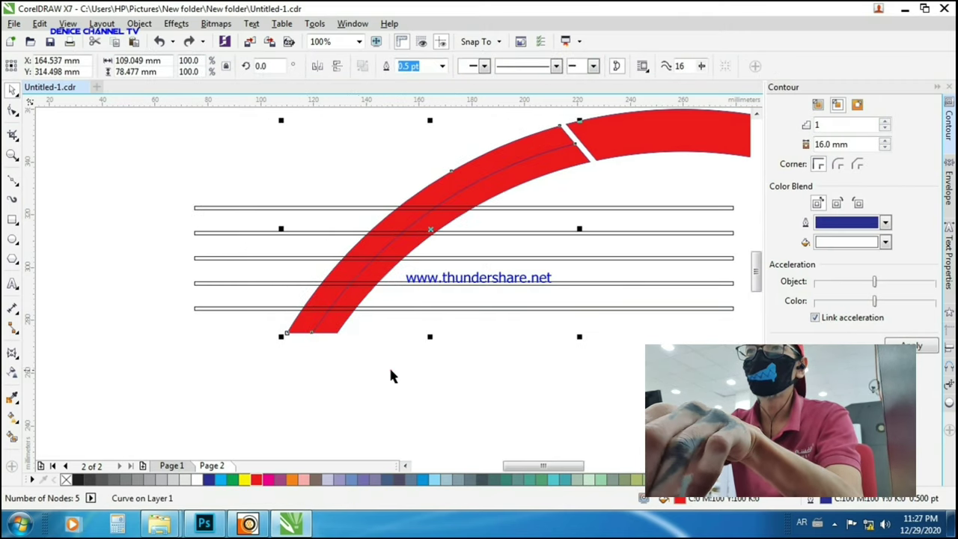
{"action": "left_click", "coordinate": [388, 365]}
{"action": "scroll", "coordinate": [237, 322], "scroll_direction": "down", "scroll_amount": 2}
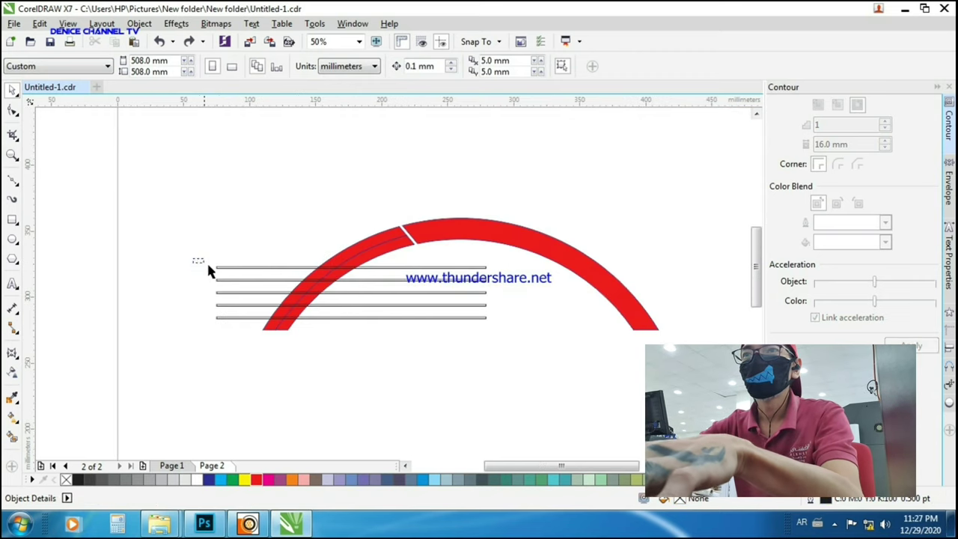
{"action": "left_click_drag", "start_coordinate": [208, 267], "coordinate": [496, 327]}
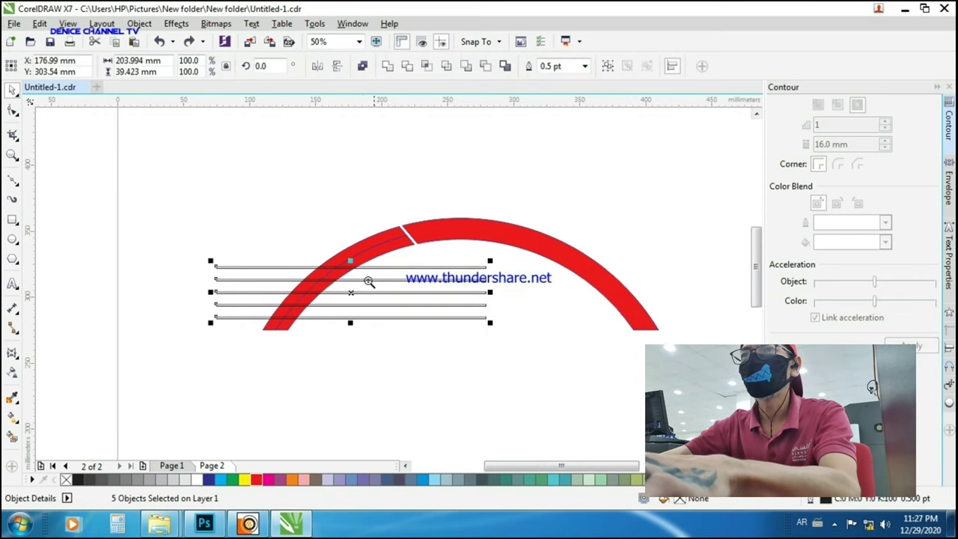
{"action": "scroll", "coordinate": [369, 281], "scroll_direction": "up", "scroll_amount": 2}
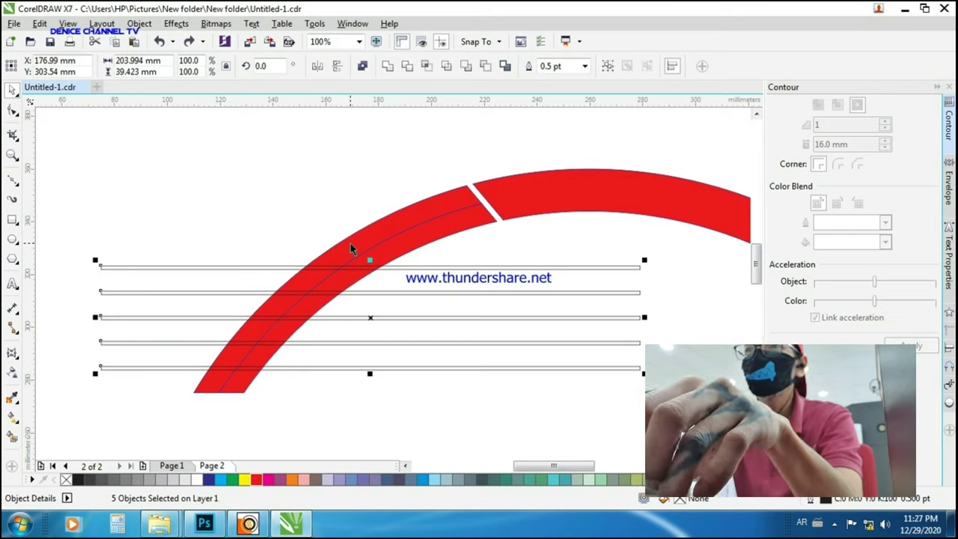
{"action": "left_click", "coordinate": [350, 243]}
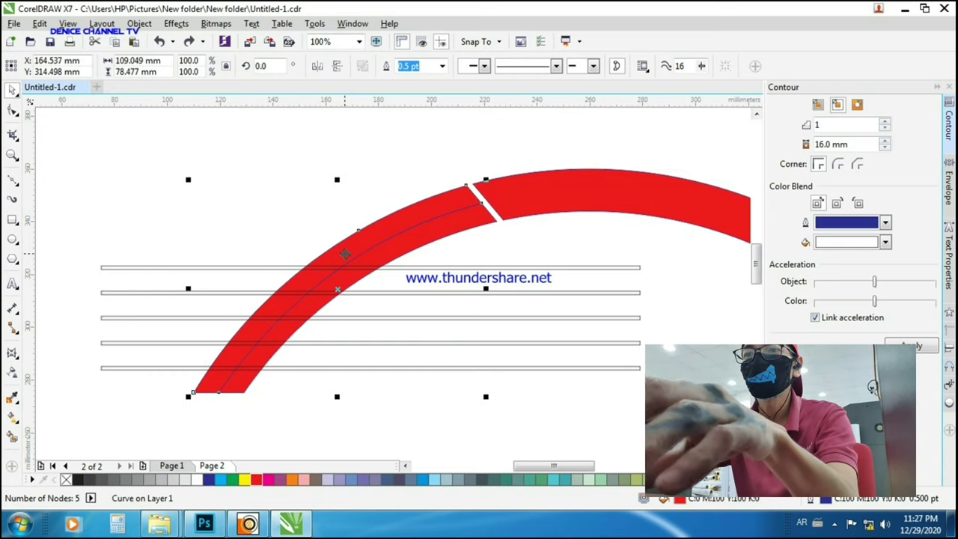
{"action": "left_click_drag", "start_coordinate": [345, 255], "coordinate": [330, 254]}
{"action": "key", "text": "ctrl+z"}
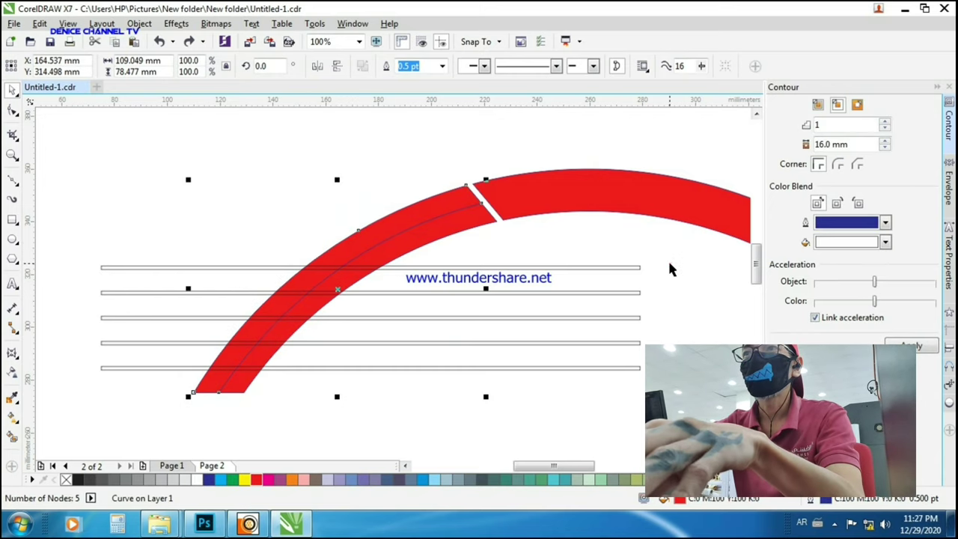
- Trim the upper strip of the left arc piece with the five thin rectangles
{"action": "left_click_drag", "start_coordinate": [669, 260], "coordinate": [84, 388]}
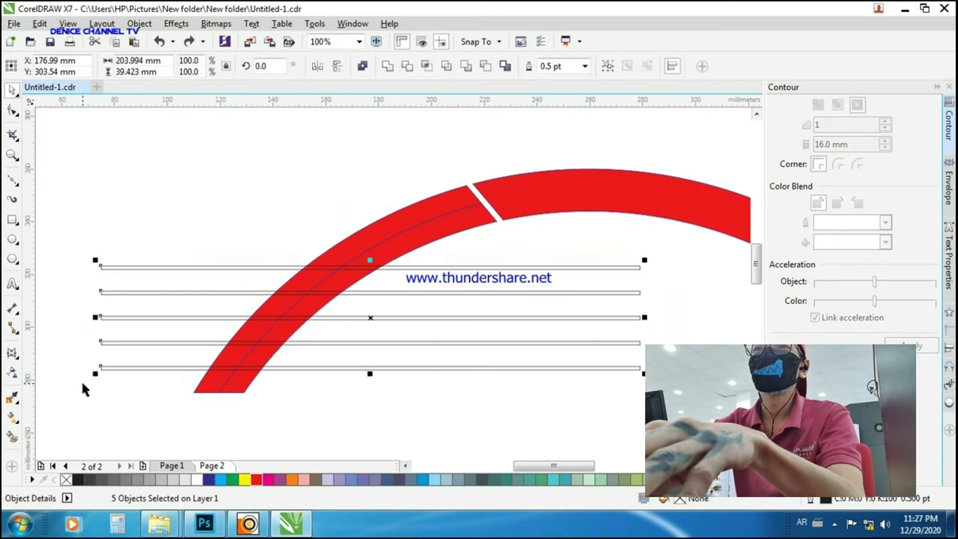
{"action": "left_click", "coordinate": [410, 221], "text": "shift"}
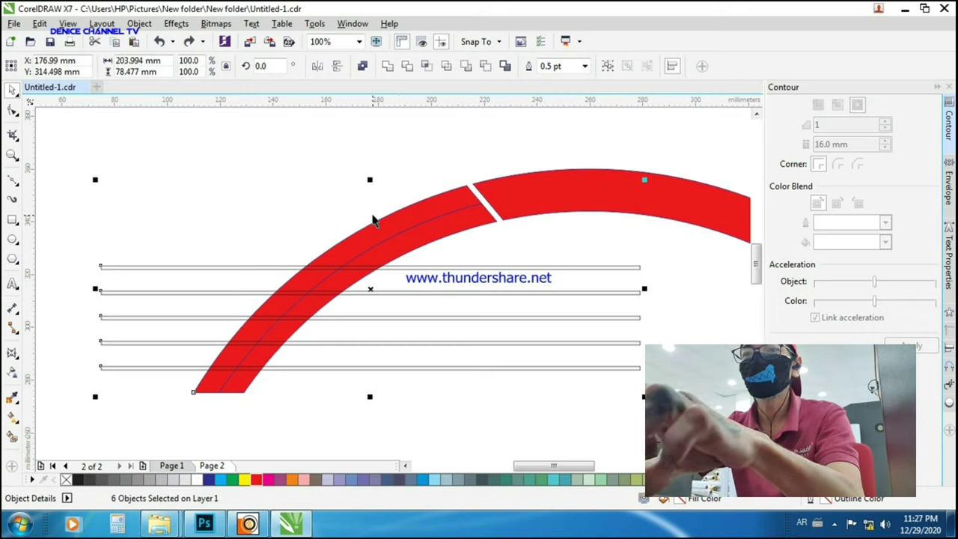
{"action": "key", "text": "t"}
{"action": "left_click", "coordinate": [474, 253]}
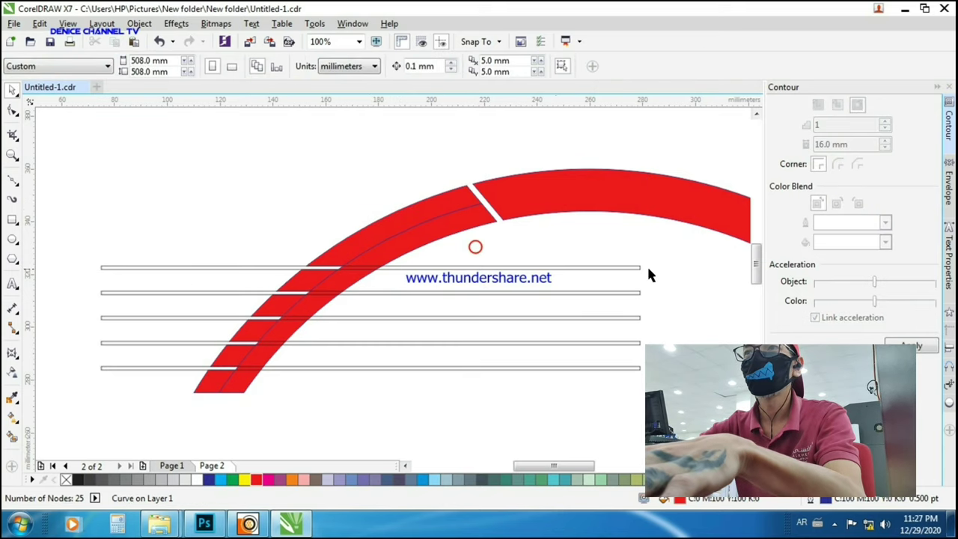
- Trim the lower strip of the left arc piece with the five thin rectangles, and delete the rectangles
{"action": "left_click_drag", "start_coordinate": [683, 260], "coordinate": [61, 385]}
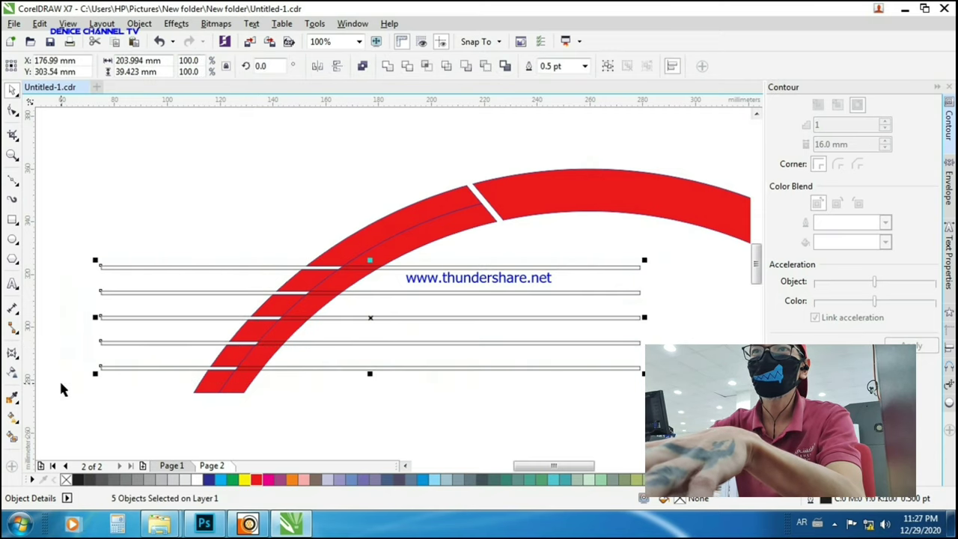
{"action": "left_click", "coordinate": [449, 224], "text": "shift"}
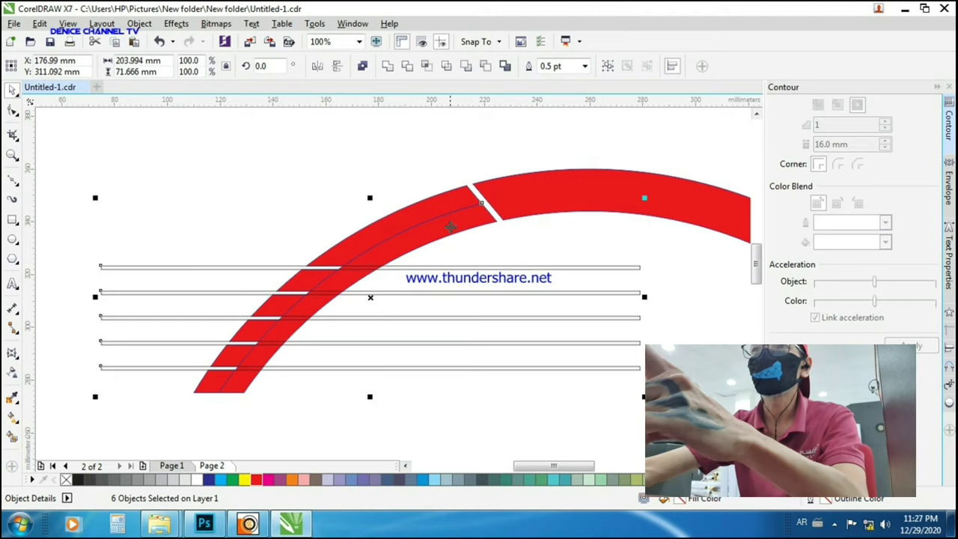
{"action": "left_click_drag", "start_coordinate": [448, 224], "coordinate": [463, 254]}
{"action": "key", "text": "ctrl+z"}
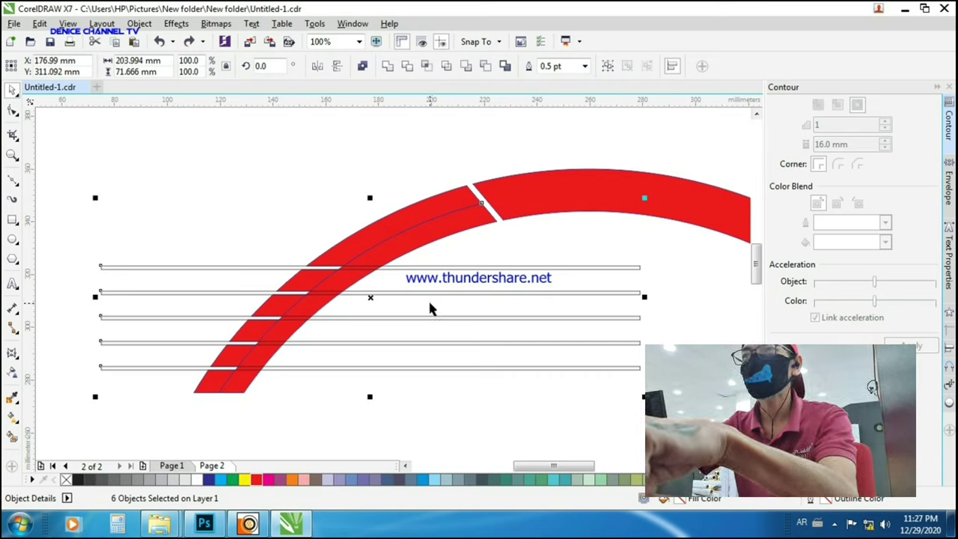
{"action": "key", "text": "ctrl+r"}
{"action": "left_click", "coordinate": [656, 249]}
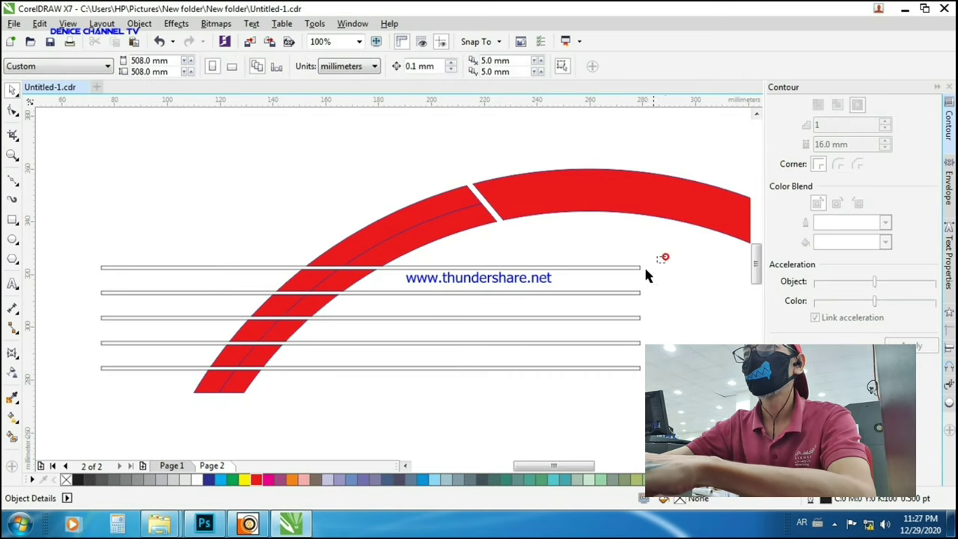
{"action": "left_click_drag", "start_coordinate": [645, 261], "coordinate": [73, 382]}
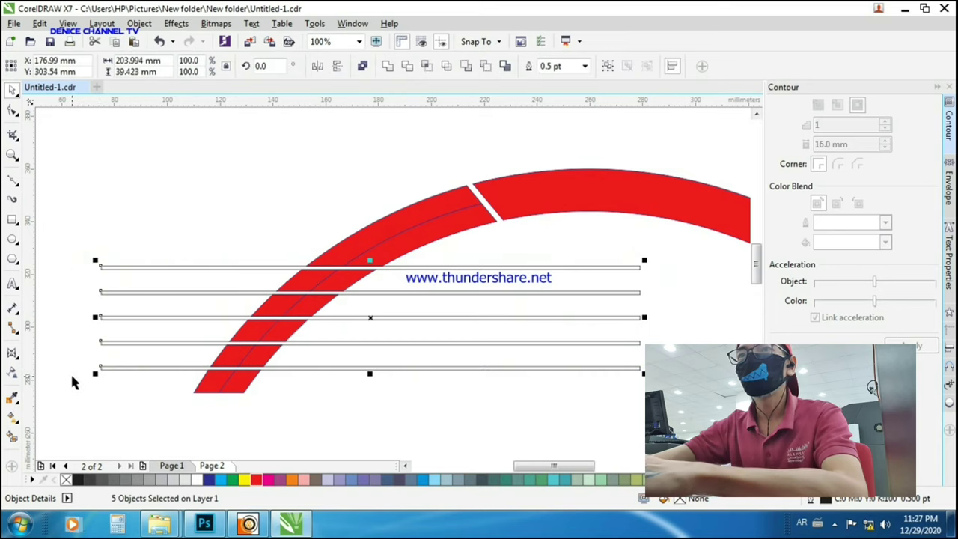
{"action": "left_click", "coordinate": [71, 371]}
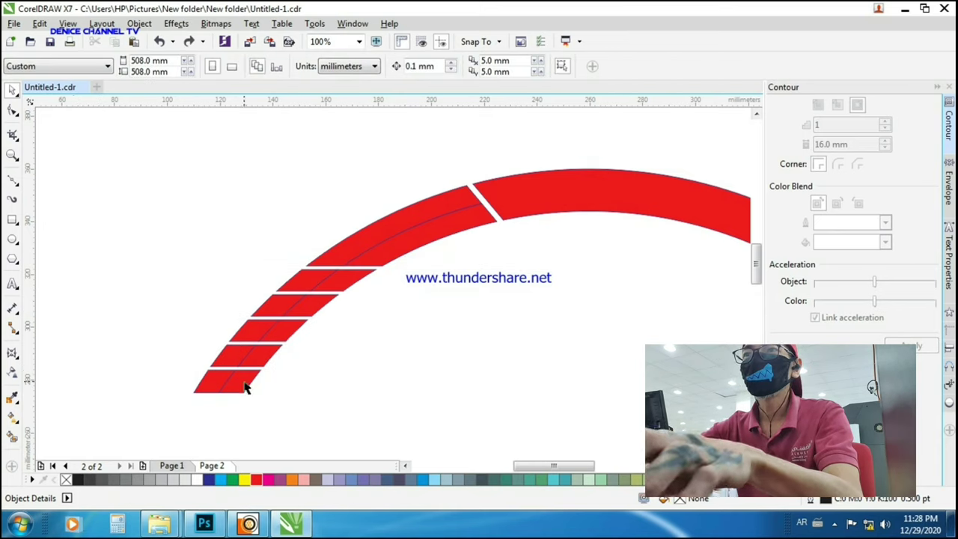
- Break the trimmed lower and upper strips apart into separate curves
{"action": "left_click", "coordinate": [245, 383]}
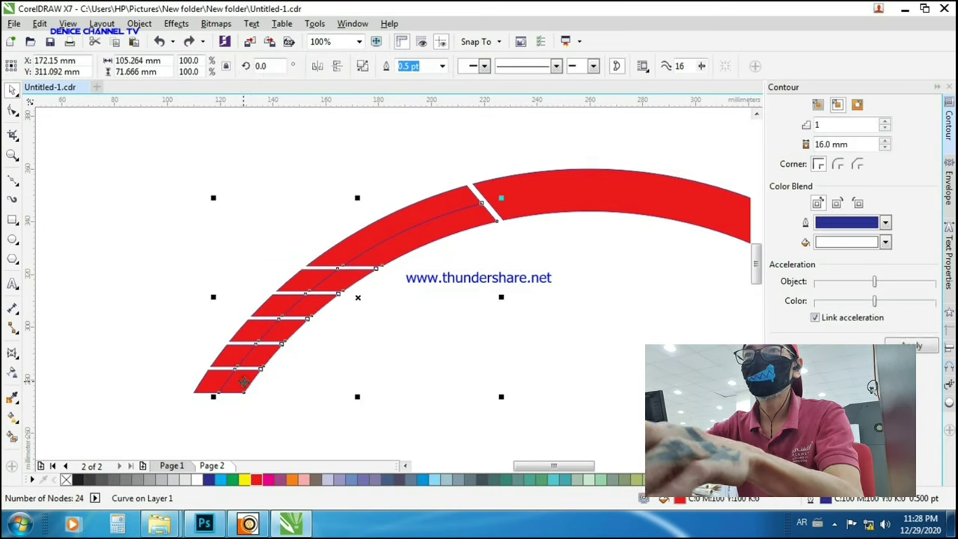
{"action": "right_click", "coordinate": [244, 382]}
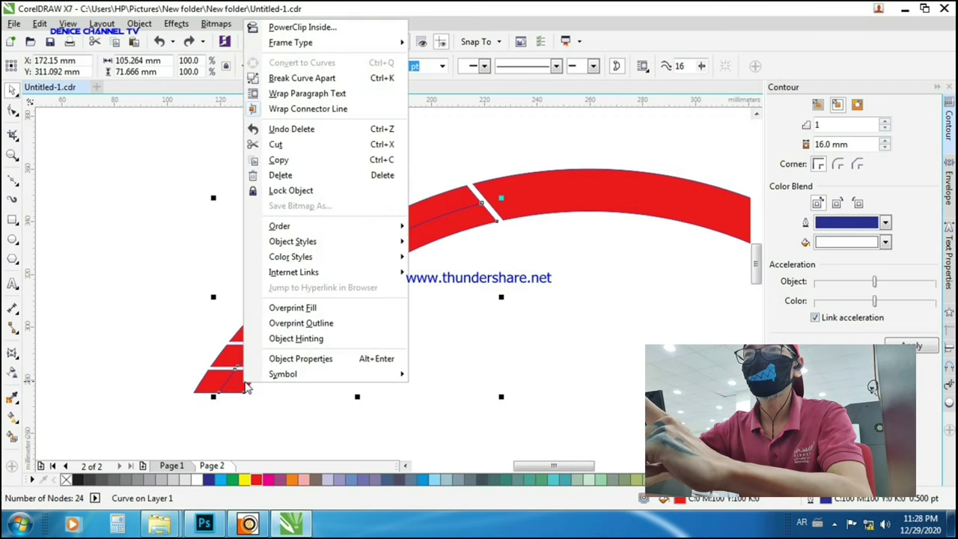
{"action": "left_click", "coordinate": [337, 79]}
{"action": "left_click", "coordinate": [214, 394]}
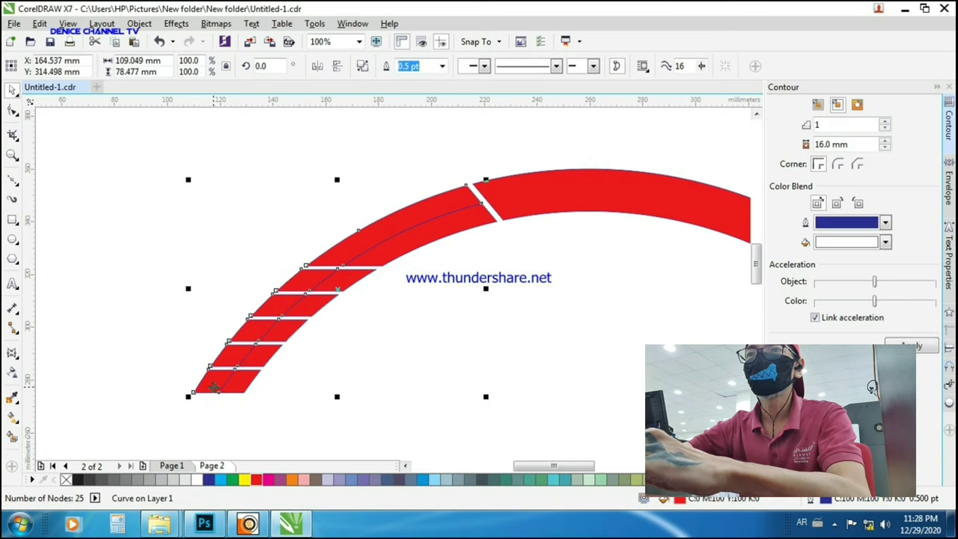
{"action": "right_click", "coordinate": [214, 387]}
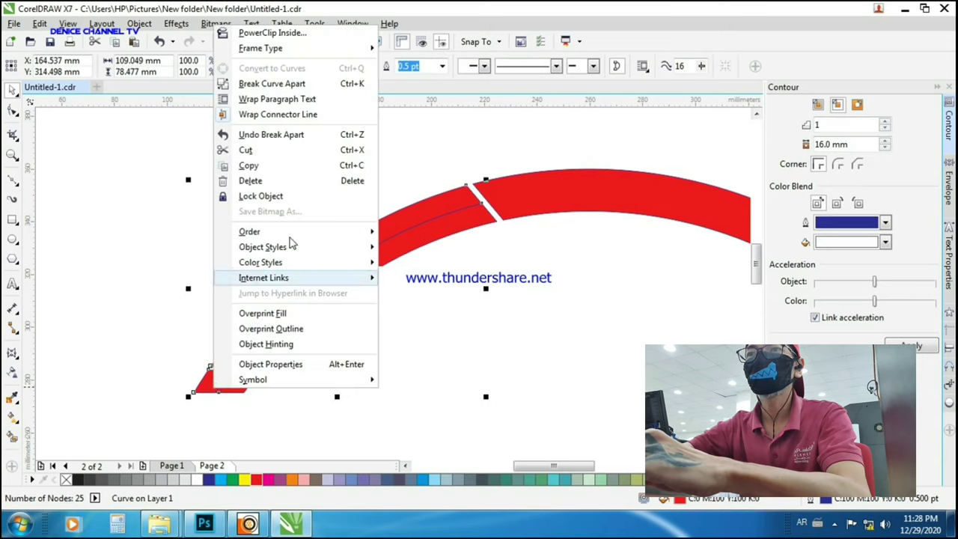
{"action": "left_click", "coordinate": [289, 83]}
{"action": "left_click", "coordinate": [259, 171]}
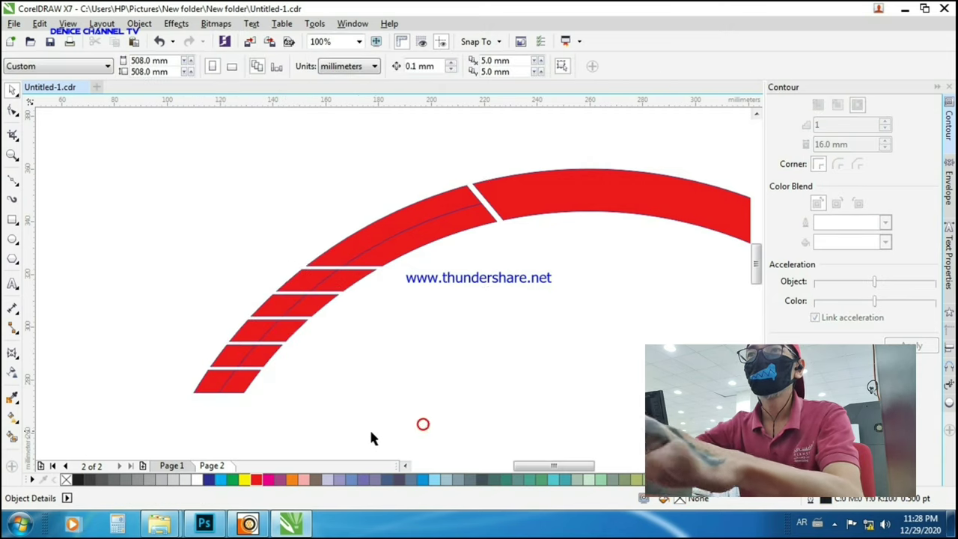
- Delete alternating upper and lower blocks from the cut tail of the left arc piece to leave a checkered pattern
{"action": "left_click", "coordinate": [246, 393]}
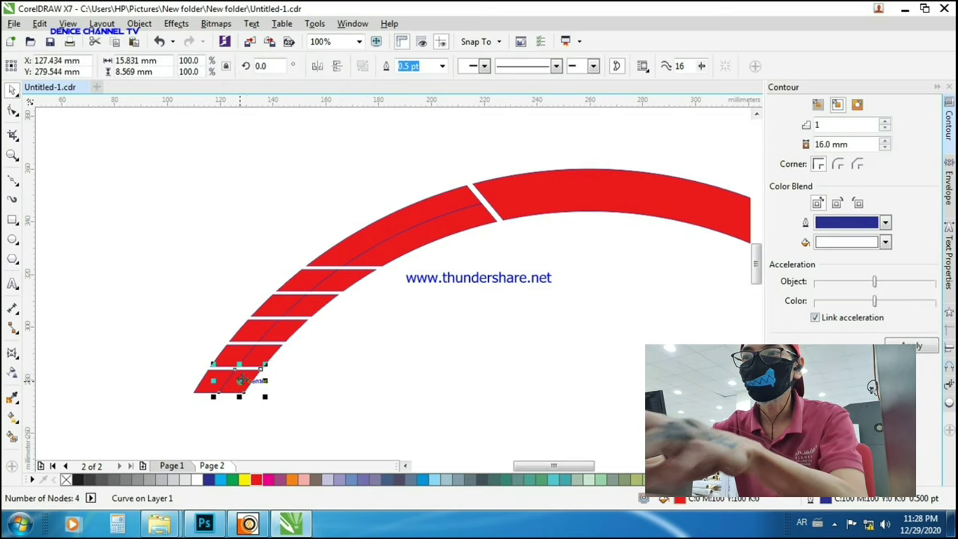
{"action": "key", "text": "Delete"}
{"action": "left_click", "coordinate": [230, 353]}
{"action": "key", "text": "Delete"}
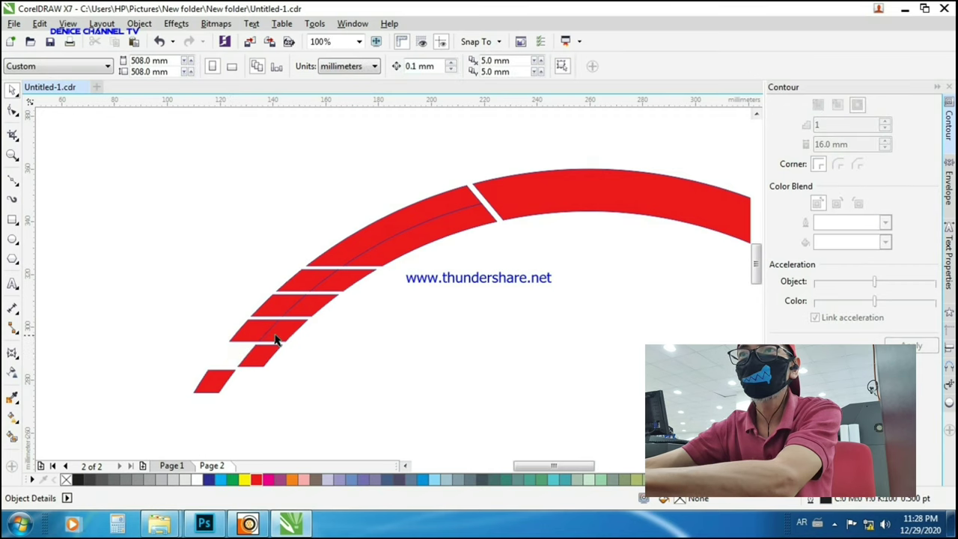
{"action": "left_click", "coordinate": [275, 339]}
{"action": "key", "text": "Delete"}
{"action": "left_click", "coordinate": [345, 280]}
{"action": "key", "text": "Delete"}
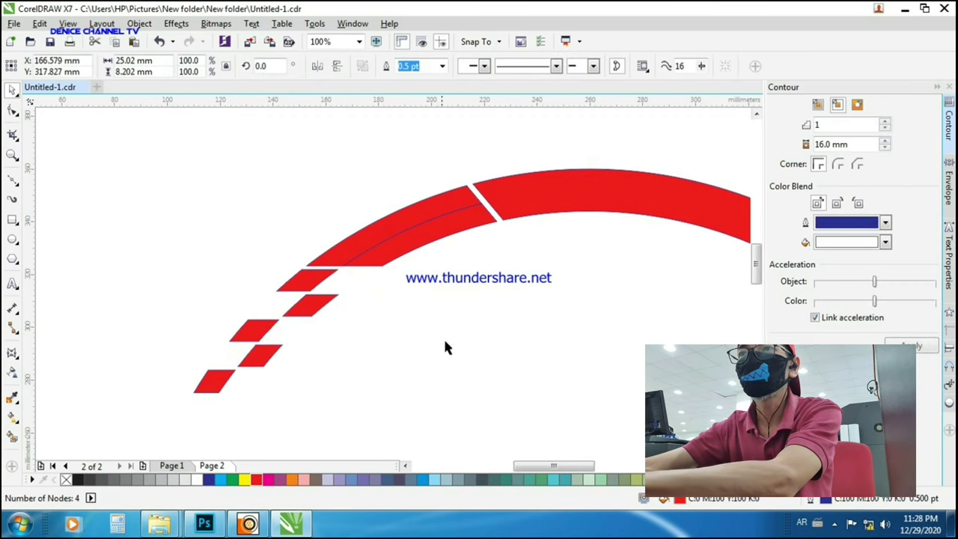
{"action": "left_click", "coordinate": [452, 350]}
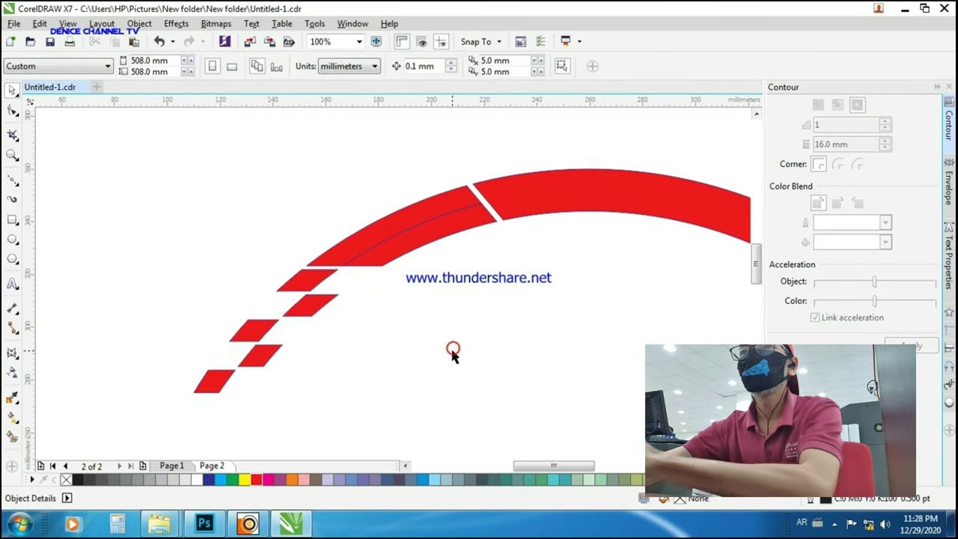
- Delete the long upper strip of the left arc piece and undo the deletion
{"action": "left_click", "coordinate": [380, 231]}
{"action": "key", "text": "Delete"}
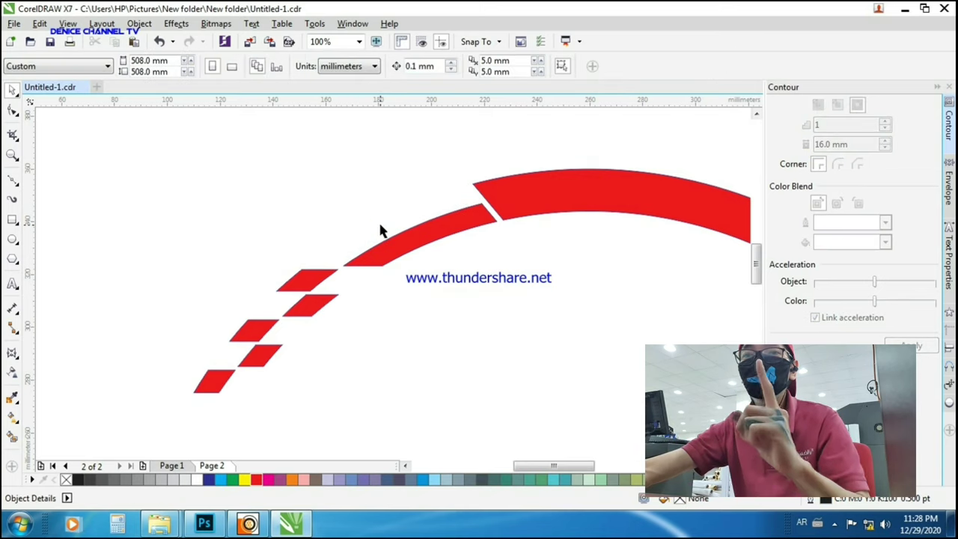
{"action": "key", "text": "ctrl+z"}
{"action": "left_click", "coordinate": [458, 340]}
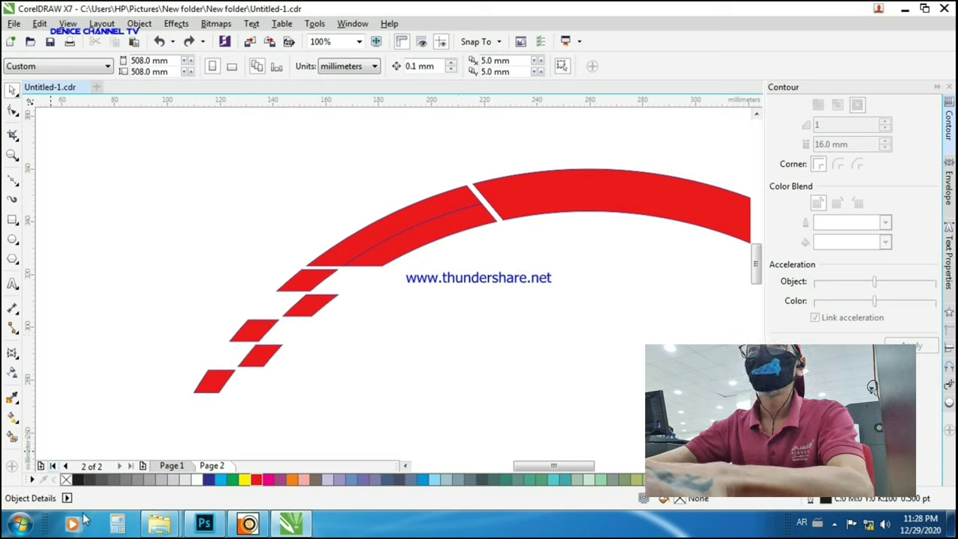
- Copy the Bridgestone and MIO i125S logos from Page 1 and paste them onto Page 2
{"action": "left_click", "coordinate": [171, 465]}
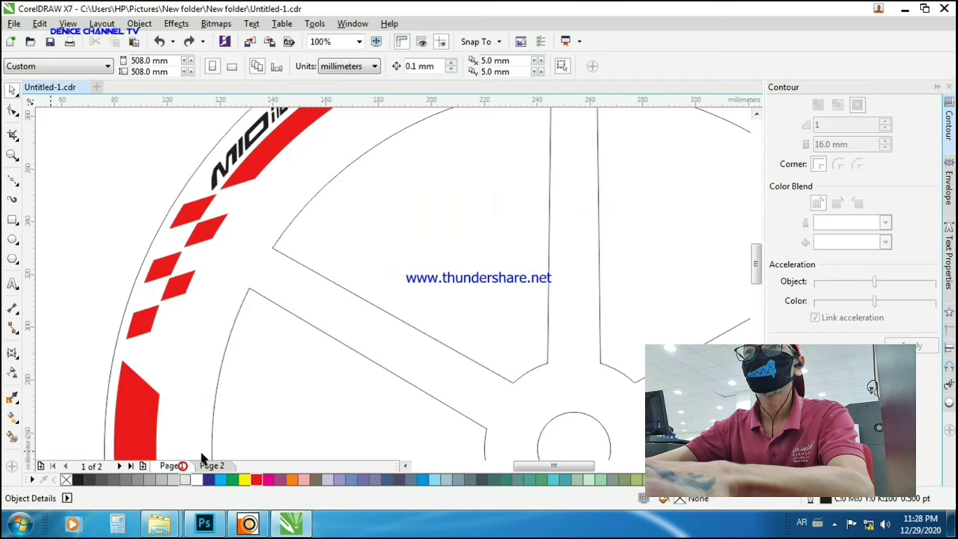
{"action": "scroll", "coordinate": [249, 297], "scroll_direction": "down", "scroll_amount": 2}
{"action": "scroll", "coordinate": [256, 271], "scroll_direction": "up", "scroll_amount": 2}
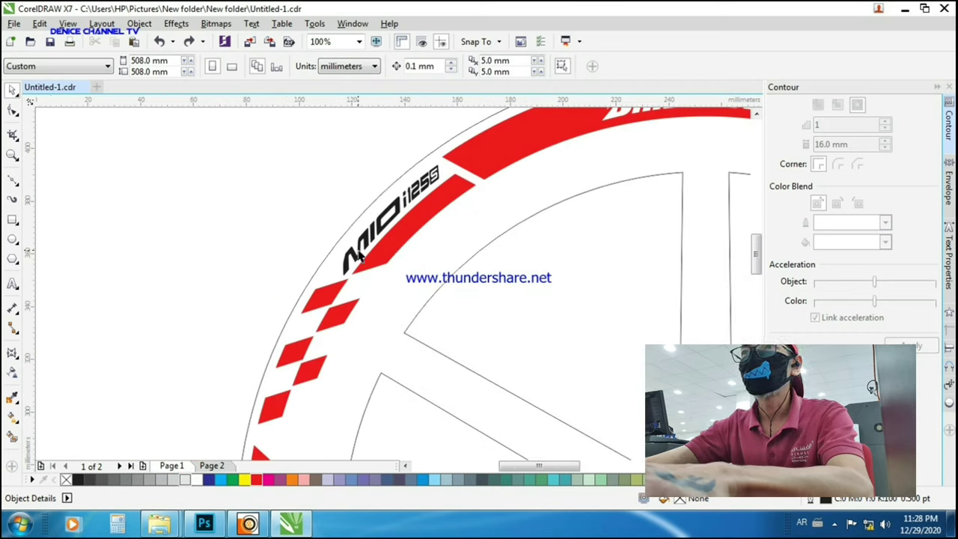
{"action": "scroll", "coordinate": [387, 328], "scroll_direction": "down", "scroll_amount": 2}
{"action": "scroll", "coordinate": [408, 313], "scroll_direction": "up", "scroll_amount": 2}
{"action": "scroll", "coordinate": [408, 317], "scroll_direction": "down", "scroll_amount": 2}
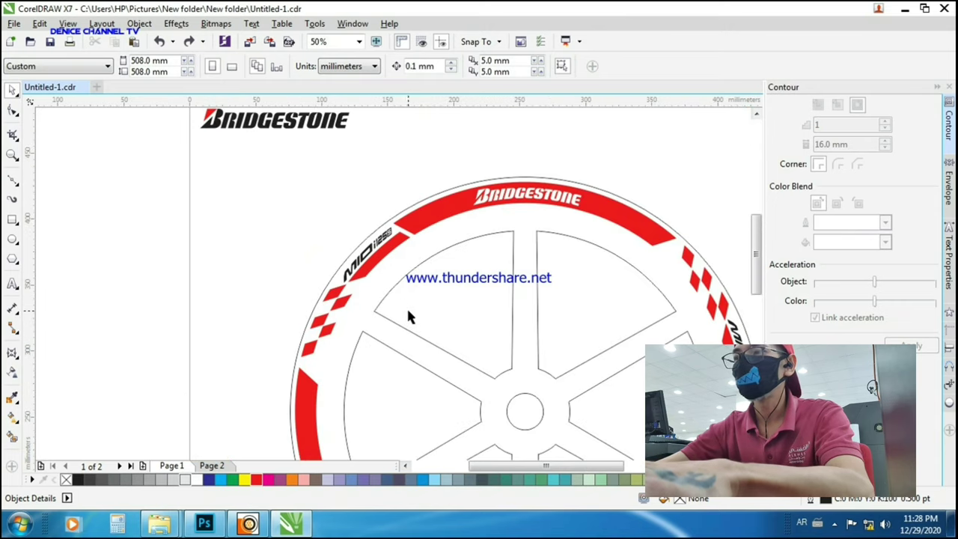
{"action": "scroll", "coordinate": [368, 218], "scroll_direction": "up", "scroll_amount": 1}
{"action": "left_click_drag", "start_coordinate": [382, 135], "coordinate": [138, 222]}
{"action": "key", "text": "ctrl+c"}
{"action": "key", "text": "Page_Down"}
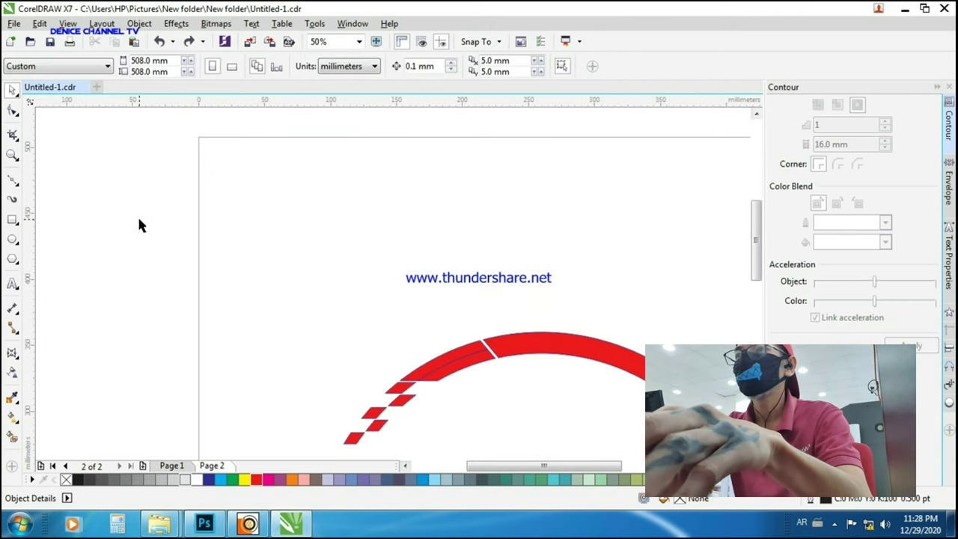
{"action": "key", "text": "ctrl+v"}
{"action": "left_click", "coordinate": [322, 264]}
- Place the Bridgestone and MIO i125S logos above the arc, and scale the MIO logo to about 65.4 mm wide
{"action": "scroll", "coordinate": [327, 317], "scroll_direction": "down", "scroll_amount": 1}
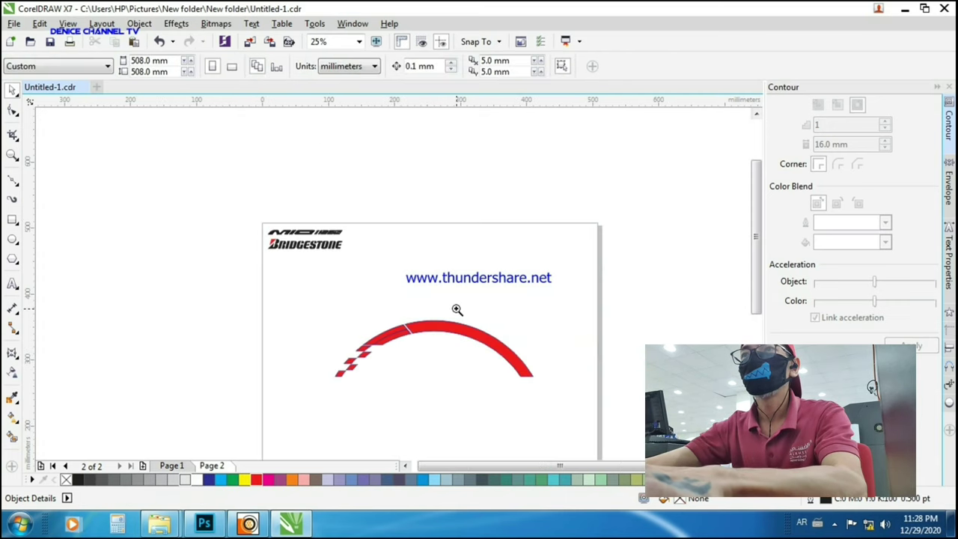
{"action": "scroll", "coordinate": [456, 310], "scroll_direction": "up", "scroll_amount": 1}
{"action": "left_click", "coordinate": [119, 131]}
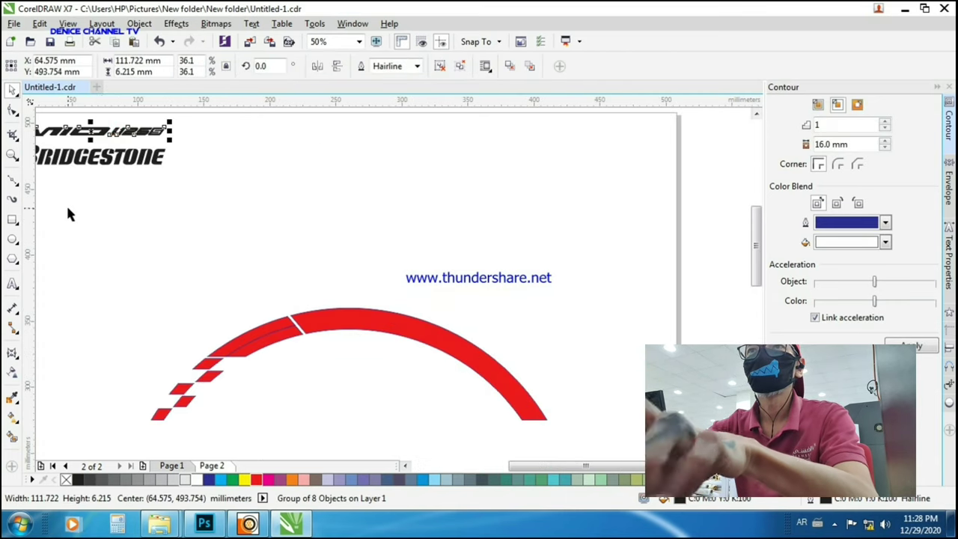
{"action": "left_click", "coordinate": [84, 161], "text": "shift"}
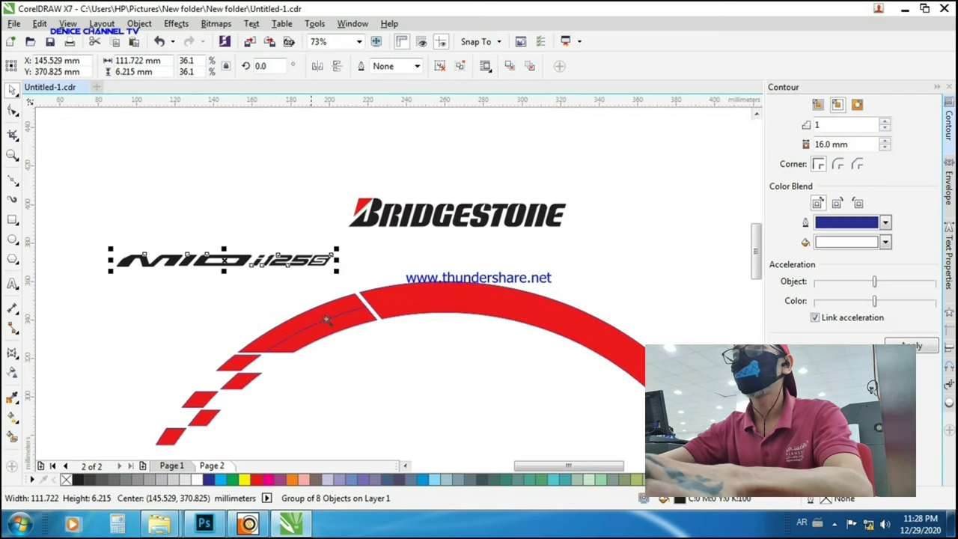
{"action": "scroll", "coordinate": [337, 311], "scroll_direction": "up", "scroll_amount": 2}
{"action": "left_click_drag", "start_coordinate": [384, 163], "coordinate": [300, 146]}
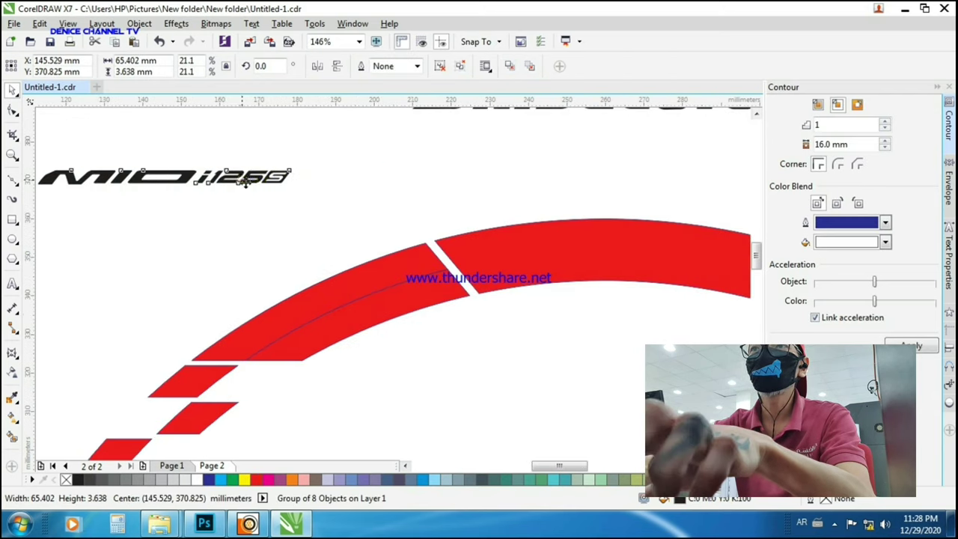
- Position the MIO i125S logo just above the left arc piece's upper strip and open the Envelope settings
{"action": "left_click_drag", "start_coordinate": [244, 182], "coordinate": [391, 209]}
{"action": "key", "text": "F2"}
{"action": "left_click_drag", "start_coordinate": [125, 151], "coordinate": [359, 367]}
{"action": "scroll", "coordinate": [359, 367], "scroll_direction": "up", "scroll_amount": 1}
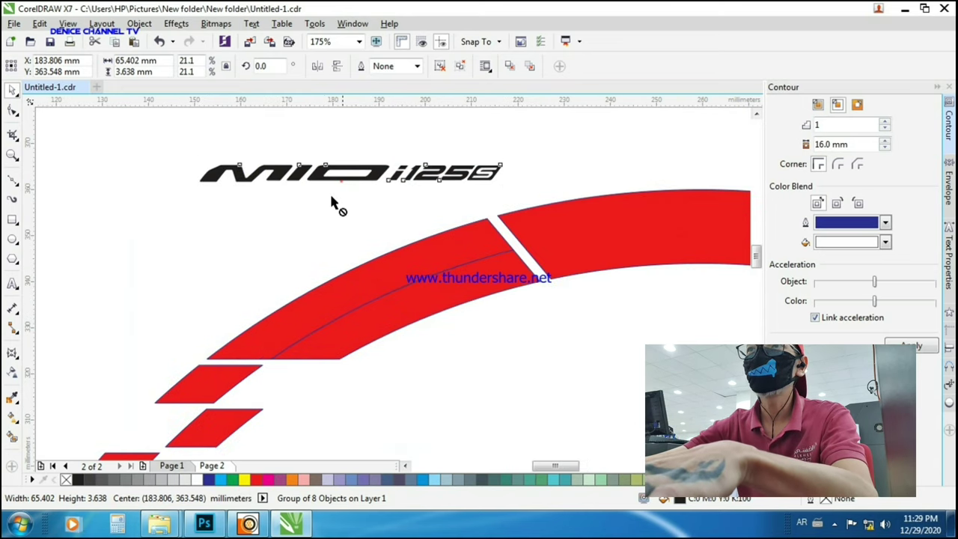
{"action": "left_click_drag", "start_coordinate": [334, 203], "coordinate": [316, 232]}
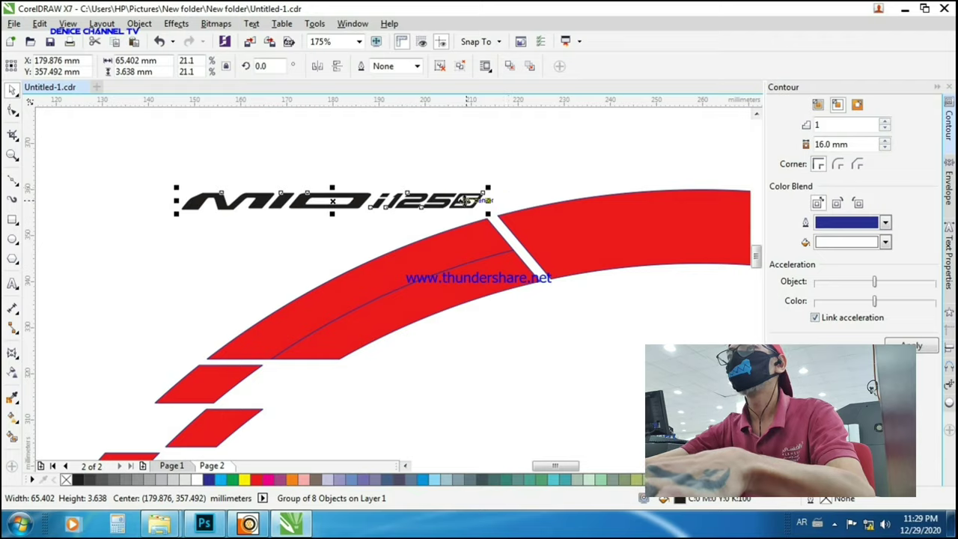
{"action": "left_click_drag", "start_coordinate": [466, 201], "coordinate": [468, 198]}
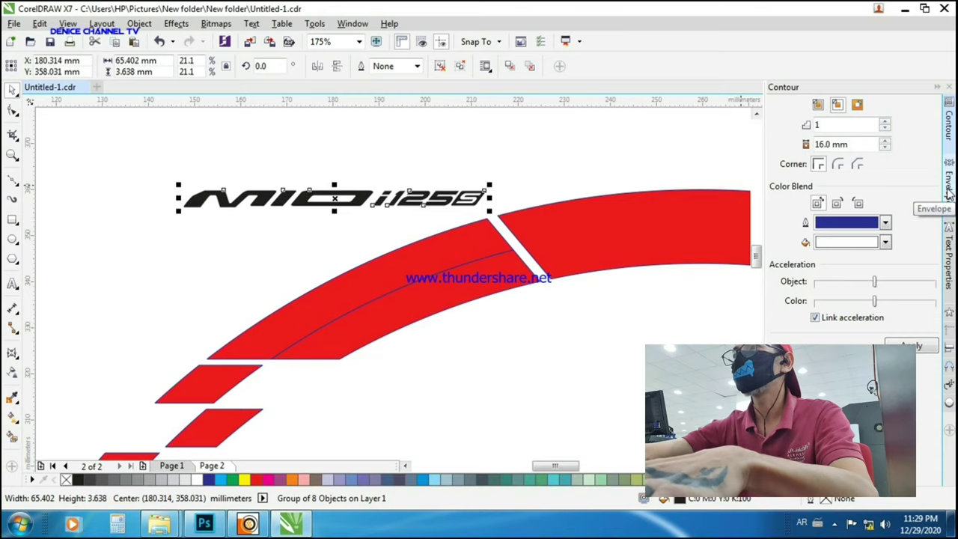
{"action": "left_click", "coordinate": [948, 192]}
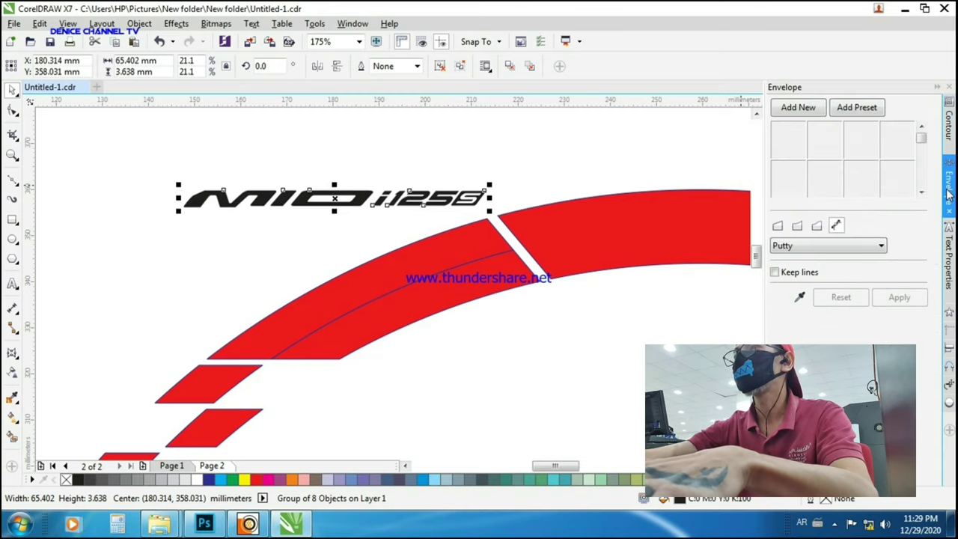
- Rotate the arc pieces, checkered blocks and MIO i125S logo together to about 335.5 degrees
{"action": "key", "text": "F4"}
{"action": "left_click_drag", "start_coordinate": [102, 395], "coordinate": [715, 198]}
{"action": "left_click", "coordinate": [434, 202]}
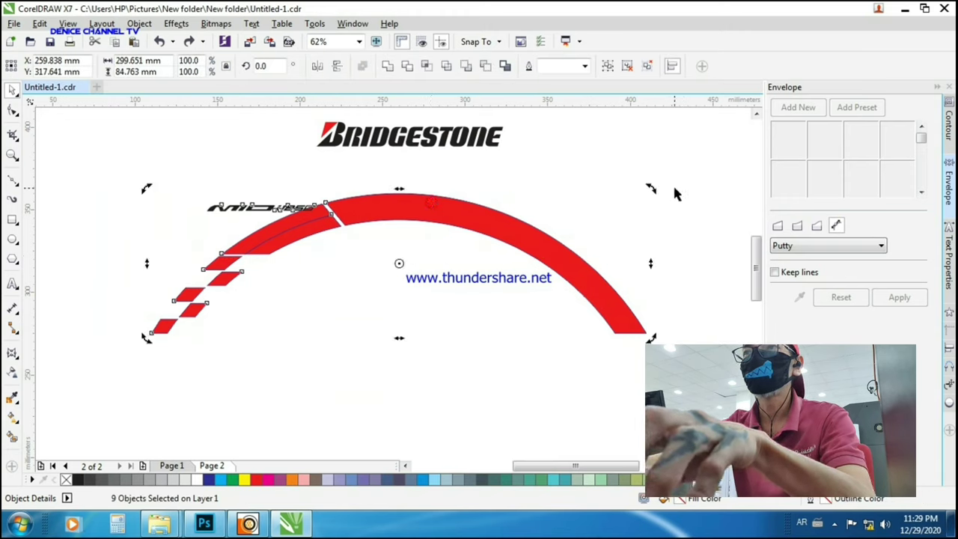
{"action": "left_click_drag", "start_coordinate": [652, 190], "coordinate": [654, 299]}
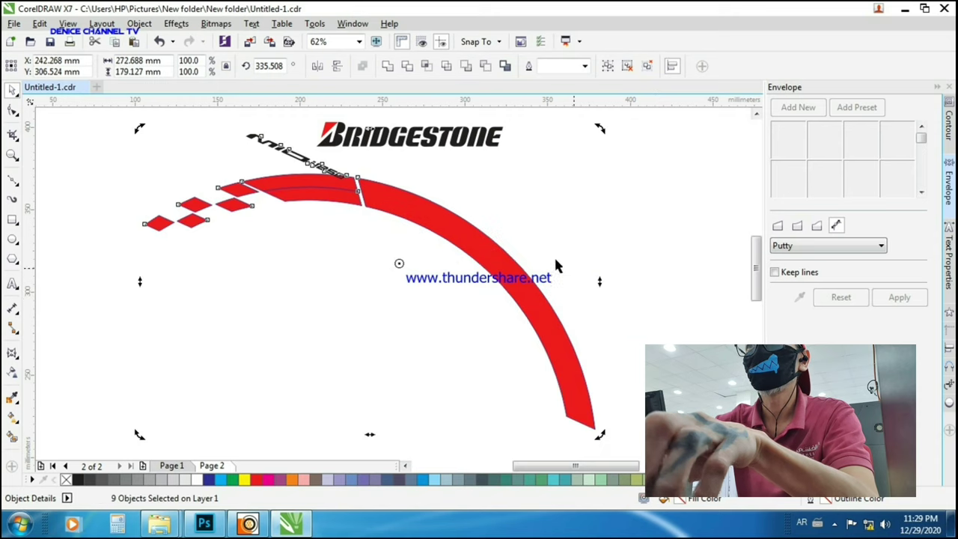
{"action": "left_click", "coordinate": [524, 203]}
- Move the Bridgestone logo away from the MIO i125S logo, to the right above the rotated arc
{"action": "left_click", "coordinate": [365, 206]}
{"action": "left_click_drag", "start_coordinate": [453, 153], "coordinate": [630, 119]}
{"action": "scroll", "coordinate": [528, 162], "scroll_direction": "down", "scroll_amount": 1}
- Rotate the MIO i125S logo back to horizontal and move it clear above the left arc piece
{"action": "key", "text": "F2"}
{"action": "left_click_drag", "start_coordinate": [291, 122], "coordinate": [506, 298]}
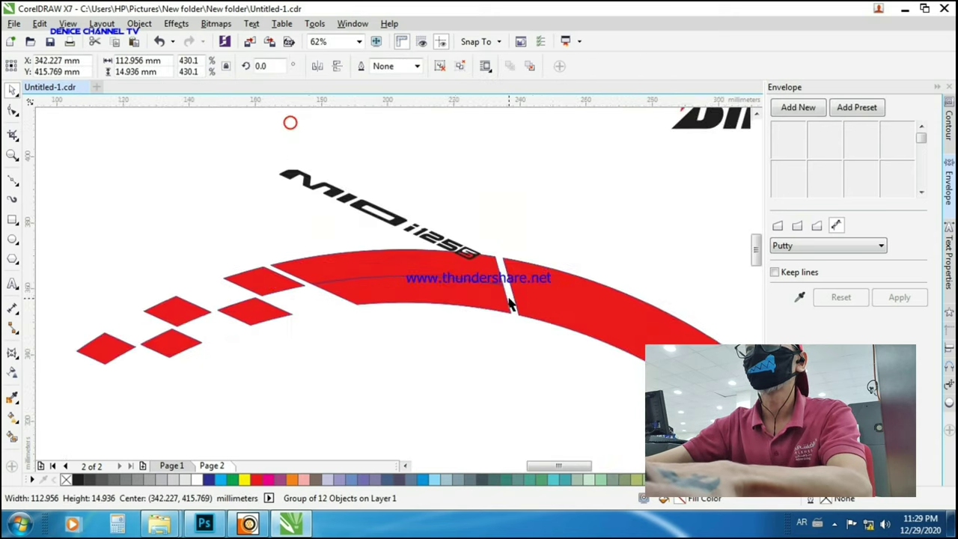
{"action": "left_click", "coordinate": [511, 207]}
{"action": "left_click_drag", "start_coordinate": [440, 238], "coordinate": [464, 222]}
{"action": "left_click", "coordinate": [464, 222]}
{"action": "left_click_drag", "start_coordinate": [512, 153], "coordinate": [486, 161]}
{"action": "left_click", "coordinate": [566, 232]}
{"action": "scroll", "coordinate": [416, 290], "scroll_direction": "up", "scroll_amount": 1}
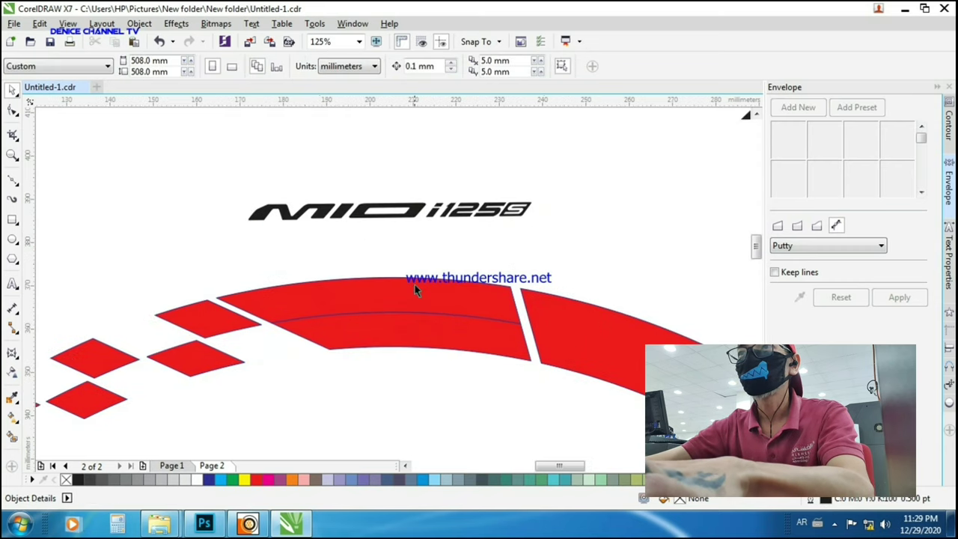
- Fit the MIO i125S logo inside the upper strip, scaled to about 57.8 mm wide and rotated about 0.57 degrees
{"action": "left_click_drag", "start_coordinate": [411, 221], "coordinate": [391, 304]}
{"action": "scroll", "coordinate": [391, 304], "scroll_direction": "up", "scroll_amount": 3}
{"action": "left_click_drag", "start_coordinate": [637, 252], "coordinate": [586, 207]}
{"action": "left_click", "coordinate": [588, 202]}
{"action": "left_click", "coordinate": [573, 264]}
{"action": "left_click_drag", "start_coordinate": [585, 252], "coordinate": [622, 214]}
{"action": "left_click", "coordinate": [621, 217]}
{"action": "left_click_drag", "start_coordinate": [559, 274], "coordinate": [567, 270]}
{"action": "scroll", "coordinate": [547, 269], "scroll_direction": "down", "scroll_amount": 2}
{"action": "scroll", "coordinate": [466, 297], "scroll_direction": "up", "scroll_amount": 2}
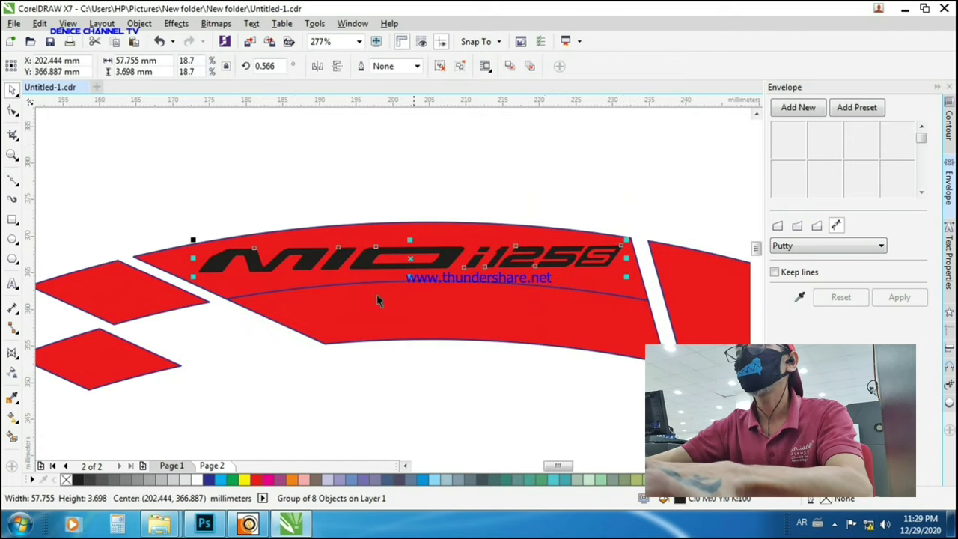
- Add a new envelope to the MIO i125S logo
{"action": "left_click", "coordinate": [564, 166]}
{"action": "left_click", "coordinate": [433, 257]}
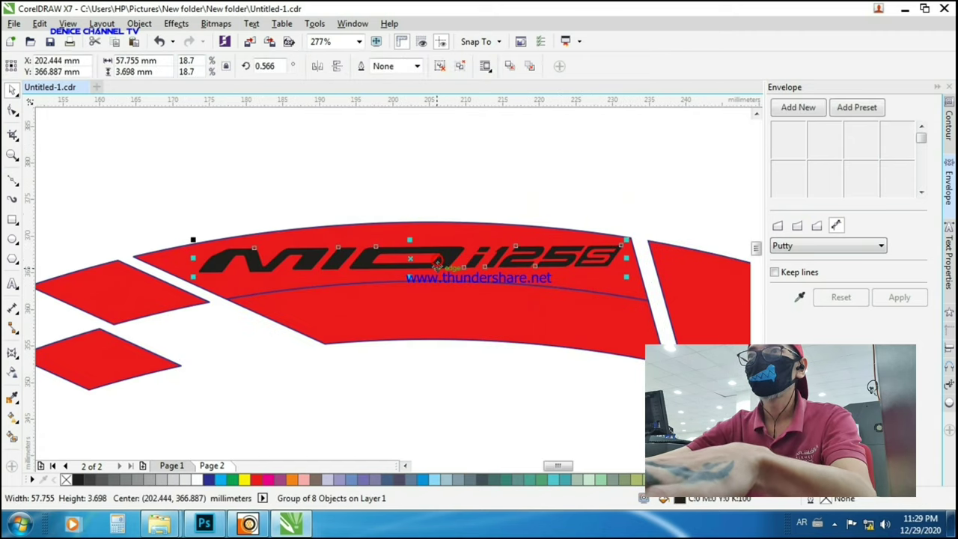
{"action": "left_click", "coordinate": [508, 190]}
{"action": "left_click", "coordinate": [510, 256]}
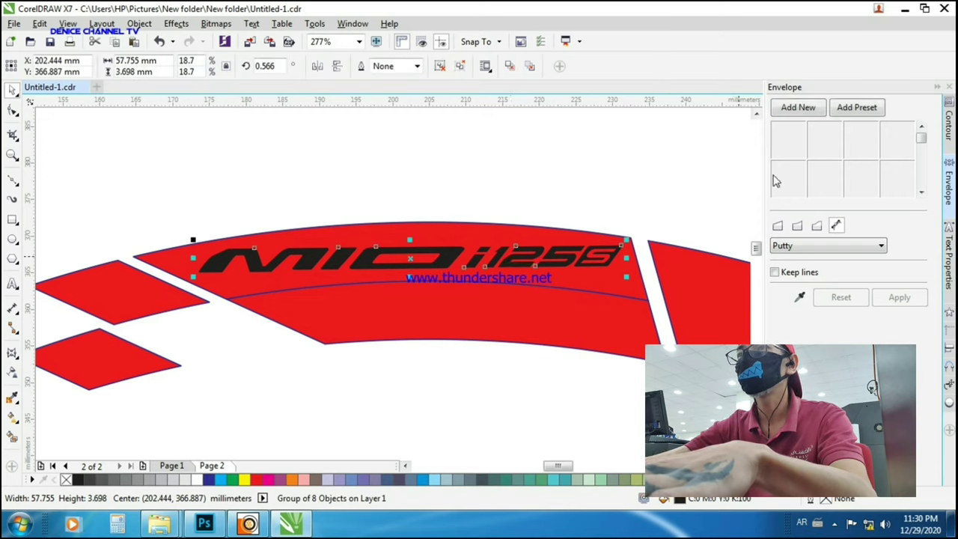
{"action": "left_click", "coordinate": [798, 108]}
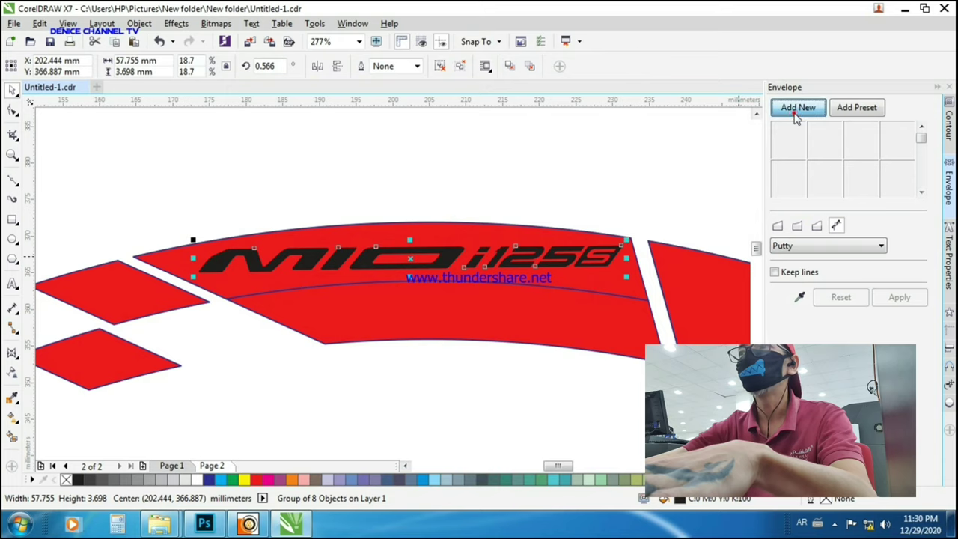
{"action": "left_click_drag", "start_coordinate": [160, 209], "coordinate": [476, 305]}
{"action": "scroll", "coordinate": [521, 299], "scroll_direction": "up", "scroll_amount": 1}
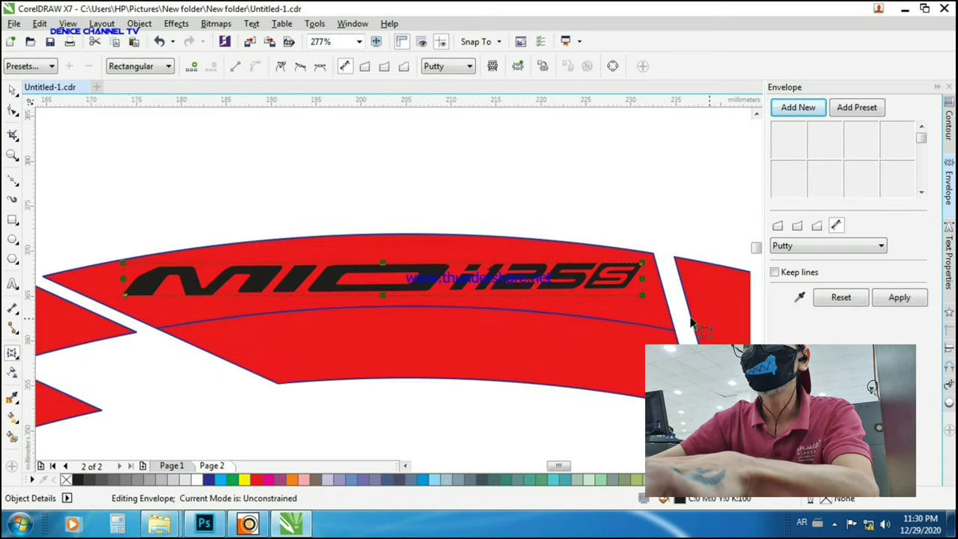
- Delete the midpoint nodes on the sides, top and bottom of the MIO i125S logo's envelope
{"action": "left_click", "coordinate": [80, 262]}
{"action": "left_click_drag", "start_coordinate": [97, 272], "coordinate": [656, 287]}
{"action": "key", "text": "Delete"}
{"action": "left_click_drag", "start_coordinate": [347, 196], "coordinate": [403, 345]}
{"action": "left_click", "coordinate": [380, 299]}
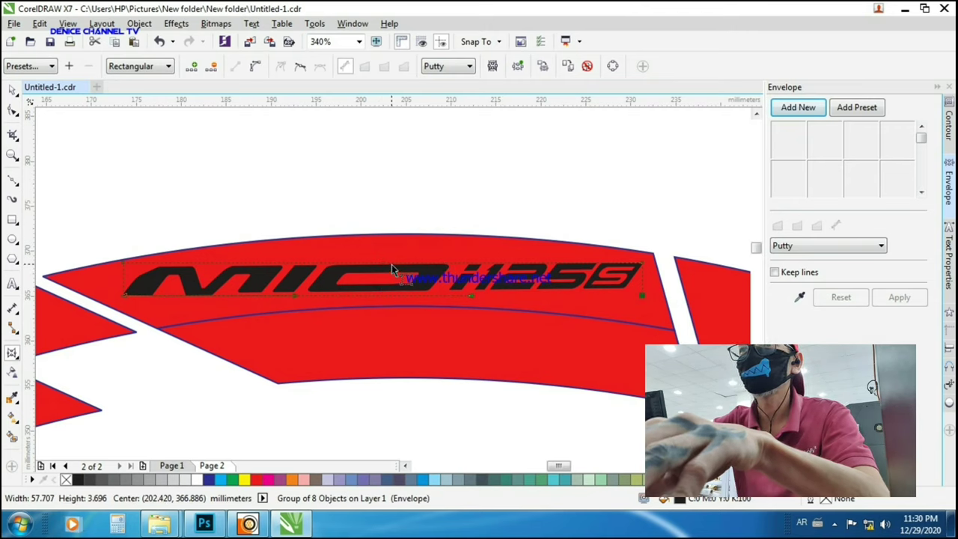
- Bend the envelope's top edge upward at its middle to follow the strip's upper curve
{"action": "left_click", "coordinate": [392, 267]}
{"action": "left_click_drag", "start_coordinate": [228, 221], "coordinate": [507, 378]}
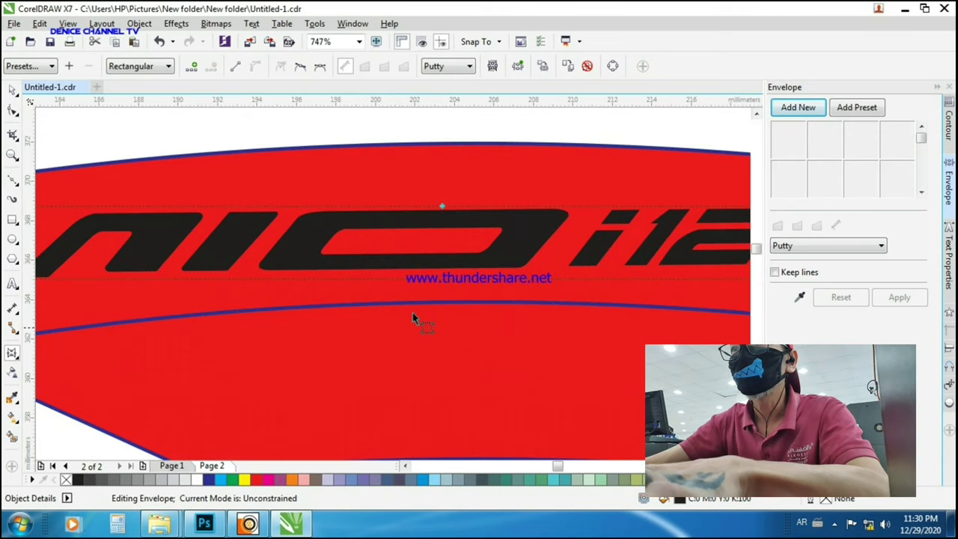
{"action": "scroll", "coordinate": [446, 219], "scroll_direction": "down", "scroll_amount": 1}
{"action": "left_click", "coordinate": [444, 214]}
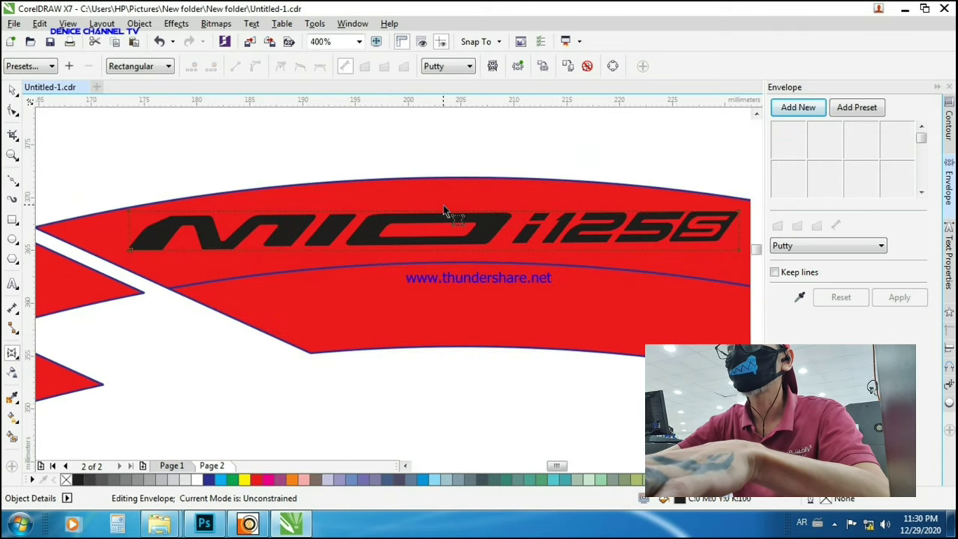
{"action": "left_click_drag", "start_coordinate": [444, 216], "coordinate": [445, 200]}
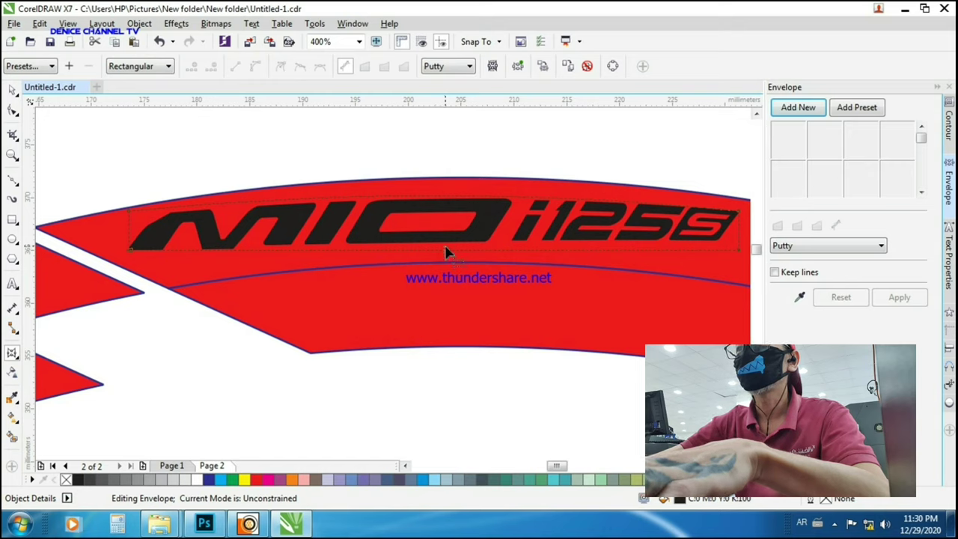
- Reopen the MIO i125S logo's envelope for editing and bend its bottom edge upward at its middle to match the strip's curve
{"action": "left_click", "coordinate": [447, 256]}
{"action": "key", "text": "space"}
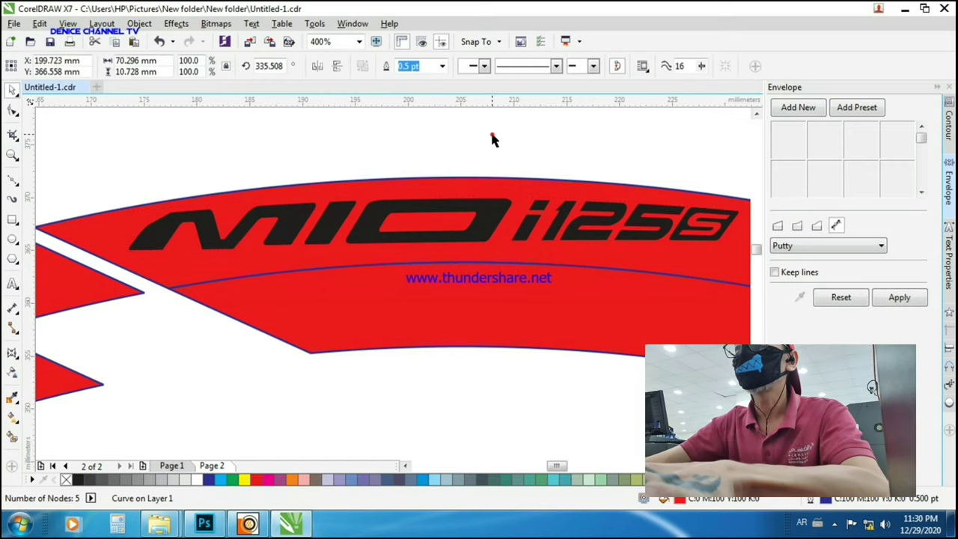
{"action": "left_click", "coordinate": [492, 137]}
{"action": "double_click", "coordinate": [452, 237]}
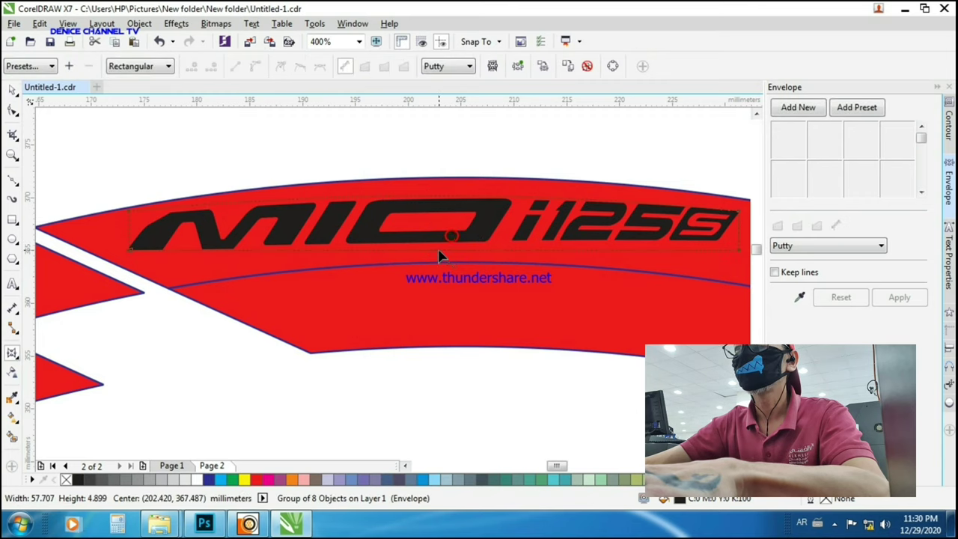
{"action": "left_click_drag", "start_coordinate": [440, 257], "coordinate": [442, 242]}
{"action": "scroll", "coordinate": [442, 240], "scroll_direction": "down", "scroll_amount": 1}
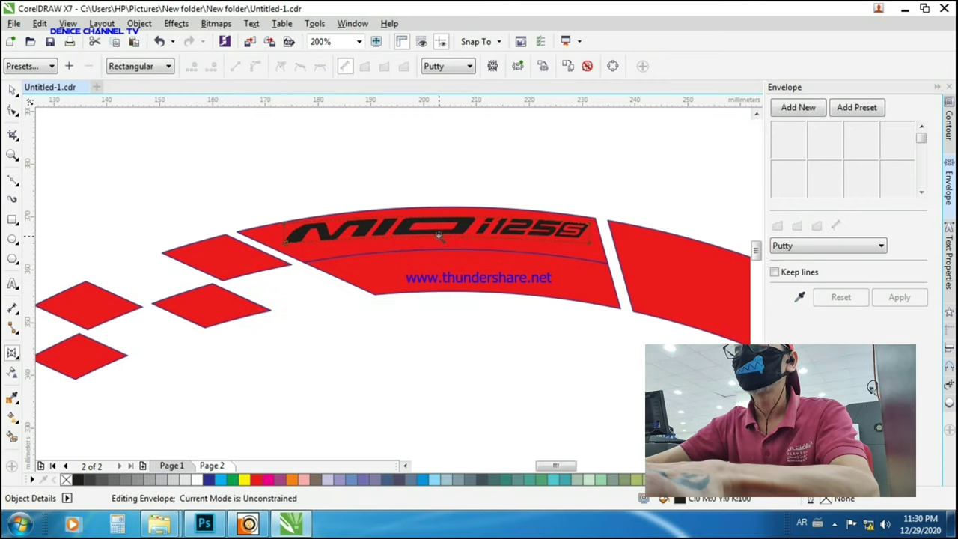
{"action": "scroll", "coordinate": [439, 236], "scroll_direction": "up", "scroll_amount": 1}
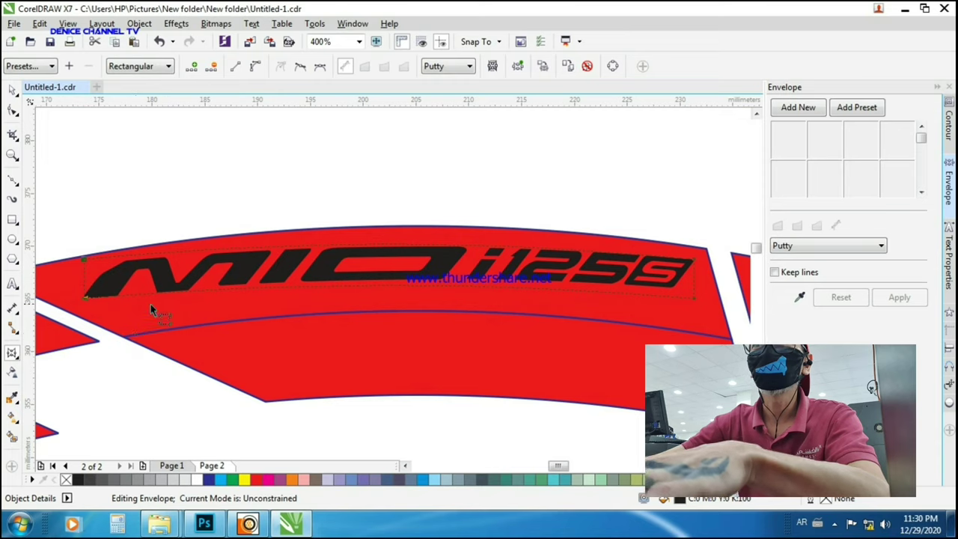
- Lower both ends of the MIO i125S logo's envelope and bend its top and bottom edges upward to match the strip's curve
{"action": "mouse_move", "coordinate": [81, 294]}
{"action": "left_mouse_down"}
{"action": "mouse_move", "coordinate": [100, 322]}
{"action": "mouse_move", "coordinate": [85, 311]}
{"action": "left_mouse_up"}
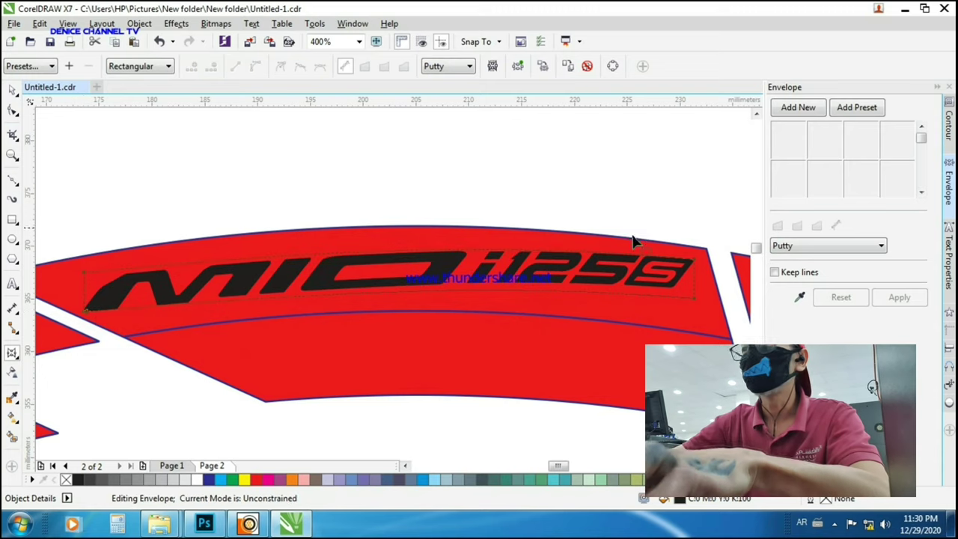
{"action": "left_click_drag", "start_coordinate": [630, 230], "coordinate": [693, 313]}
{"action": "left_click", "coordinate": [407, 259]}
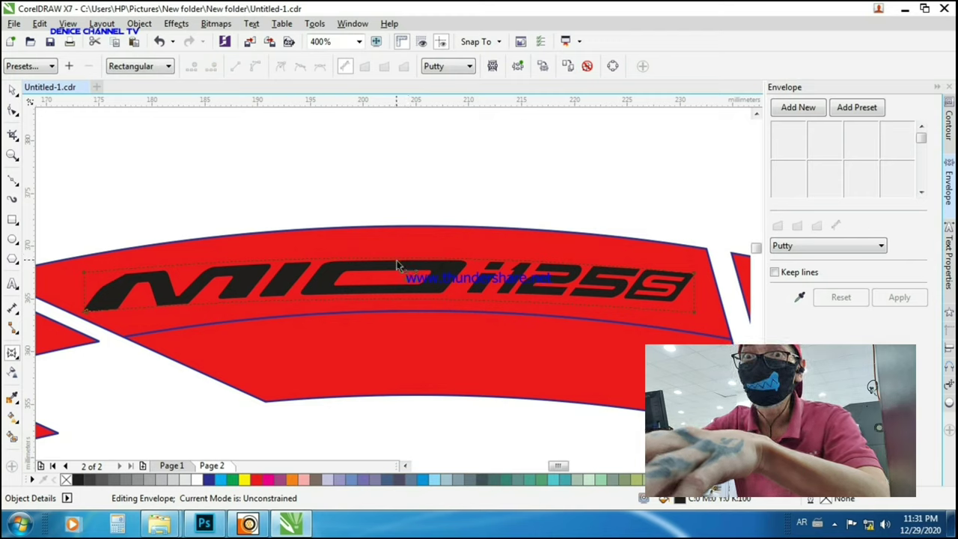
{"action": "left_click_drag", "start_coordinate": [399, 264], "coordinate": [400, 256]}
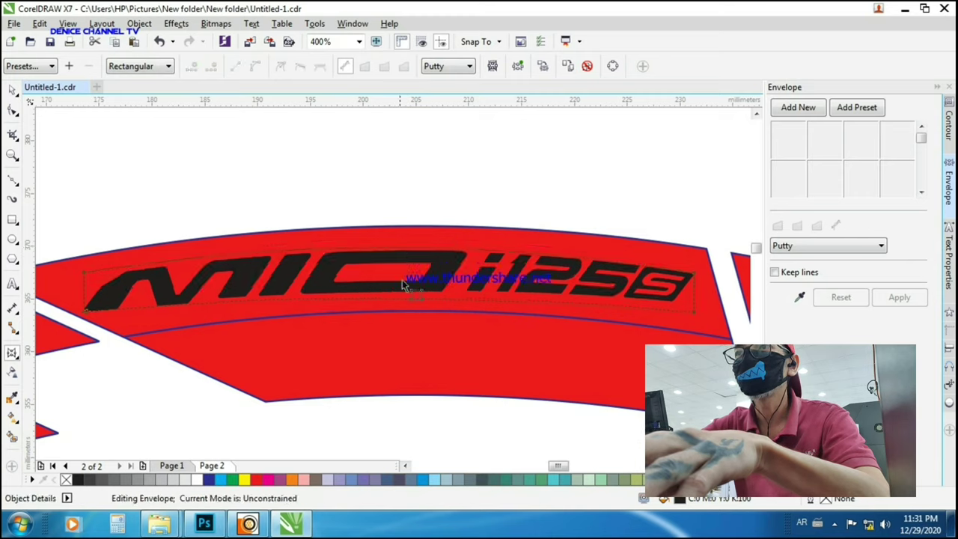
{"action": "left_click_drag", "start_coordinate": [404, 305], "coordinate": [409, 291]}
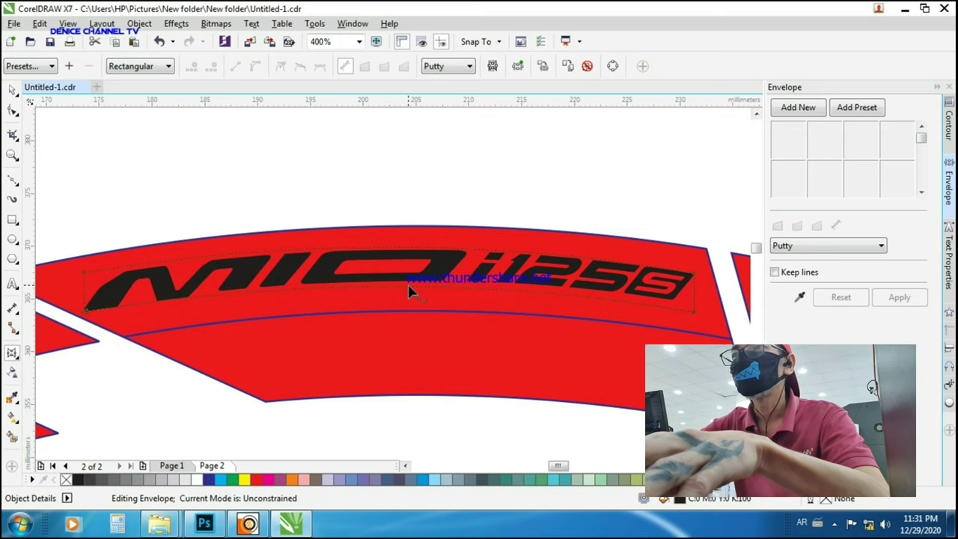
{"action": "left_click", "coordinate": [608, 171]}
- Delete the upper red strip piece behind the MIO i125S logo
{"action": "scroll", "coordinate": [618, 190], "scroll_direction": "down", "scroll_amount": 1}
{"action": "key", "text": "F2"}
{"action": "left_click_drag", "start_coordinate": [308, 182], "coordinate": [666, 390]}
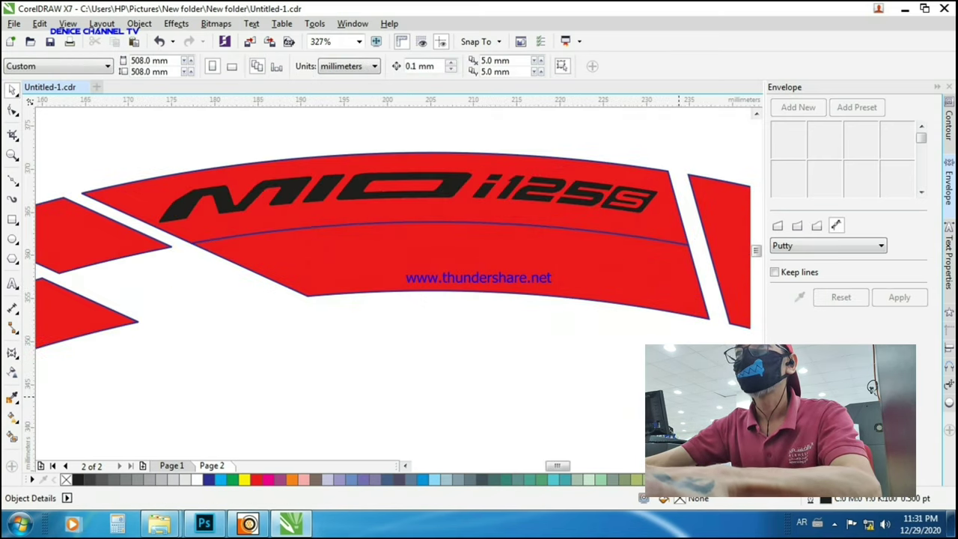
{"action": "scroll", "coordinate": [614, 352], "scroll_direction": "down", "scroll_amount": 2}
{"action": "scroll", "coordinate": [446, 295], "scroll_direction": "up", "scroll_amount": 1}
{"action": "scroll", "coordinate": [337, 262], "scroll_direction": "down", "scroll_amount": 1}
{"action": "key", "text": "F10"}
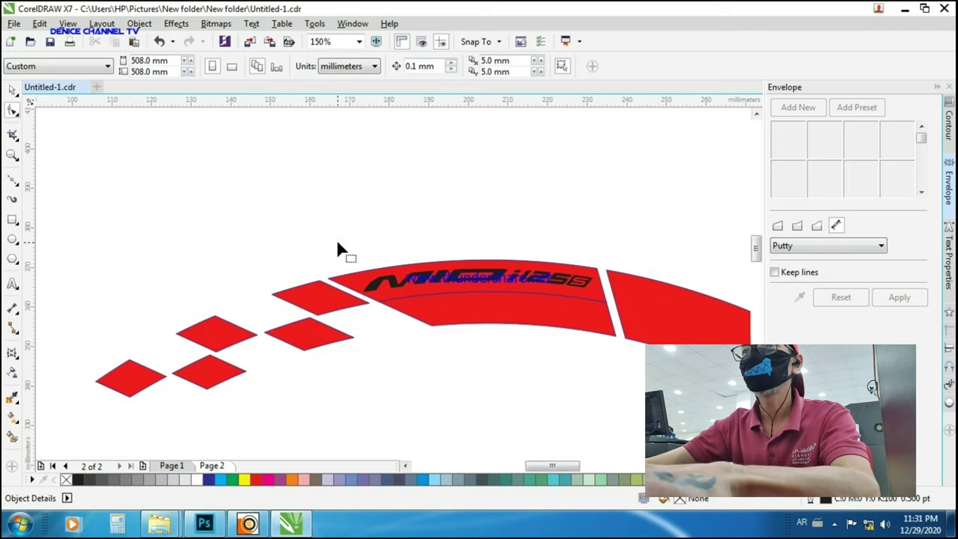
{"action": "left_click", "coordinate": [345, 281]}
{"action": "key", "text": "Delete"}
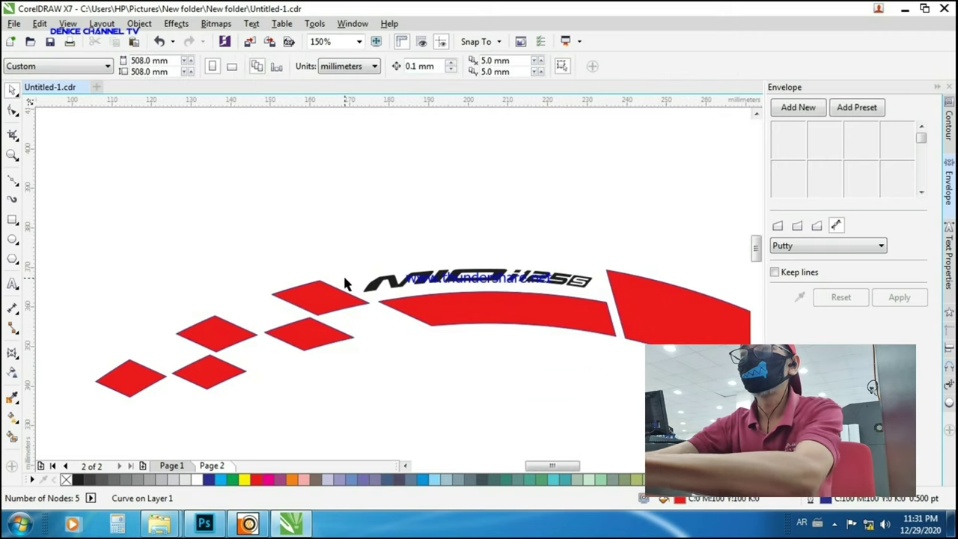
- Select the checkered blocks, MIO i125S logo and red strips together and rotate them counterclockwise until the long strip arches evenly
{"action": "scroll", "coordinate": [501, 338], "scroll_direction": "down", "scroll_amount": 1}
{"action": "scroll", "coordinate": [408, 310], "scroll_direction": "up", "scroll_amount": 1}
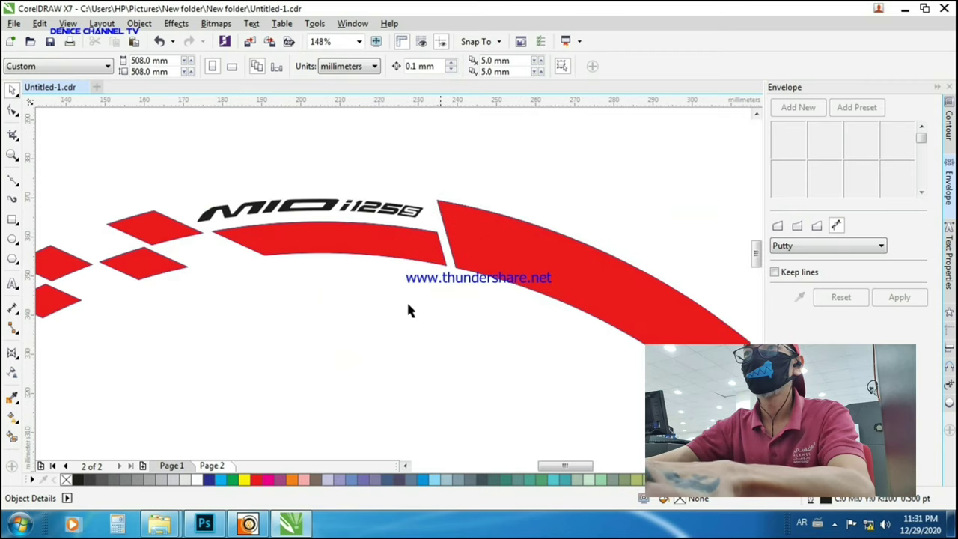
{"action": "scroll", "coordinate": [520, 349], "scroll_direction": "down", "scroll_amount": 2}
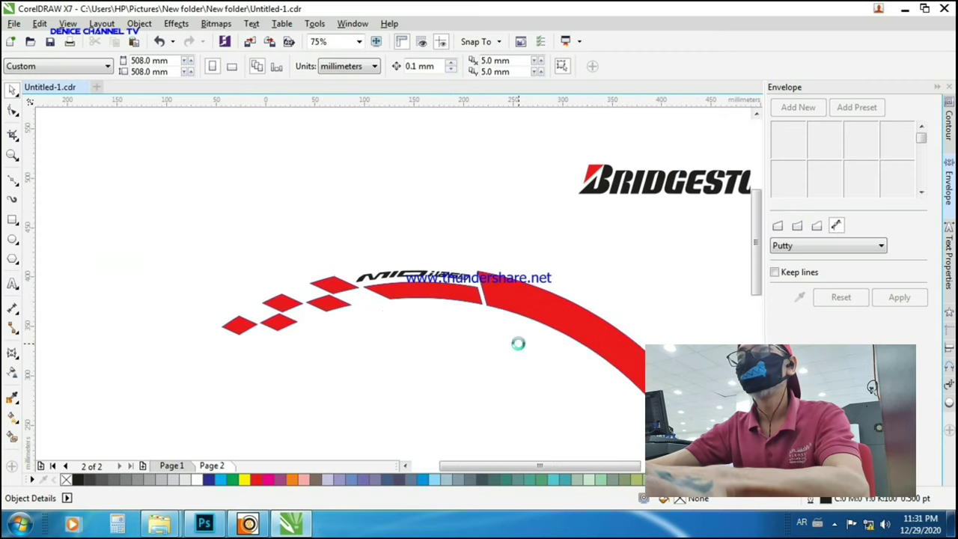
{"action": "left_click_drag", "start_coordinate": [180, 139], "coordinate": [625, 410]}
{"action": "left_click", "coordinate": [477, 232]}
{"action": "left_click_drag", "start_coordinate": [530, 155], "coordinate": [432, 128]}
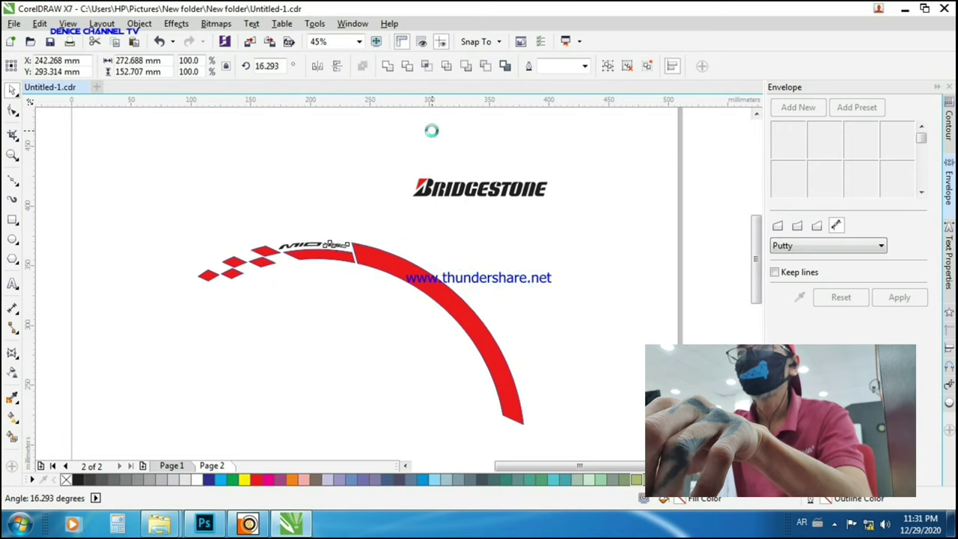
- Move the BRIDGESTONE logo onto the middle of the long red strip and scale it to about 84 mm wide
{"action": "left_click", "coordinate": [575, 261]}
{"action": "left_click", "coordinate": [445, 204]}
{"action": "left_click_drag", "start_coordinate": [446, 206], "coordinate": [410, 229]}
{"action": "key", "text": "F2"}
{"action": "left_click_drag", "start_coordinate": [285, 173], "coordinate": [531, 320]}
{"action": "left_click_drag", "start_coordinate": [563, 196], "coordinate": [509, 269]}
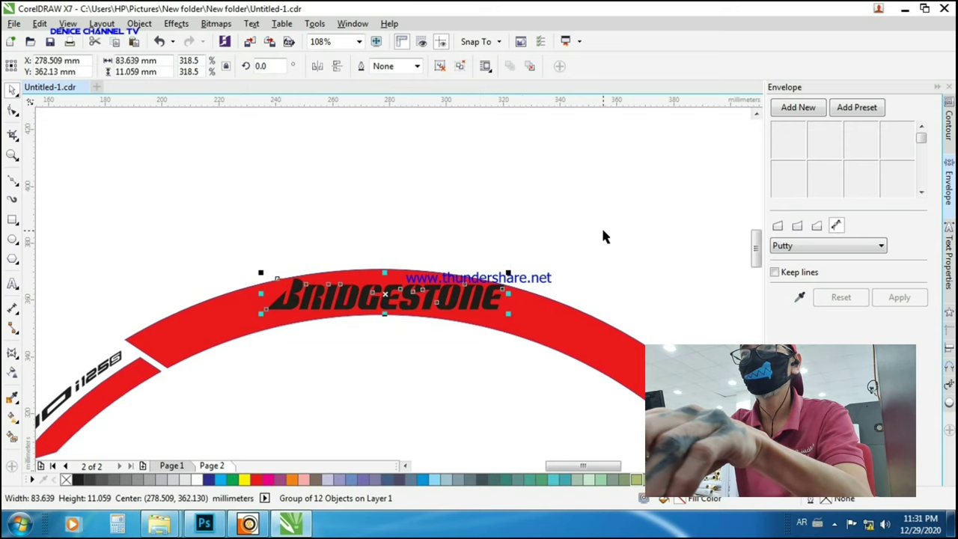
{"action": "left_click", "coordinate": [605, 237]}
- Add a new envelope to the BRIDGESTONE logo and delete its top and bottom midpoint nodes
{"action": "left_click_drag", "start_coordinate": [170, 212], "coordinate": [562, 372]}
{"action": "left_click", "coordinate": [486, 307]}
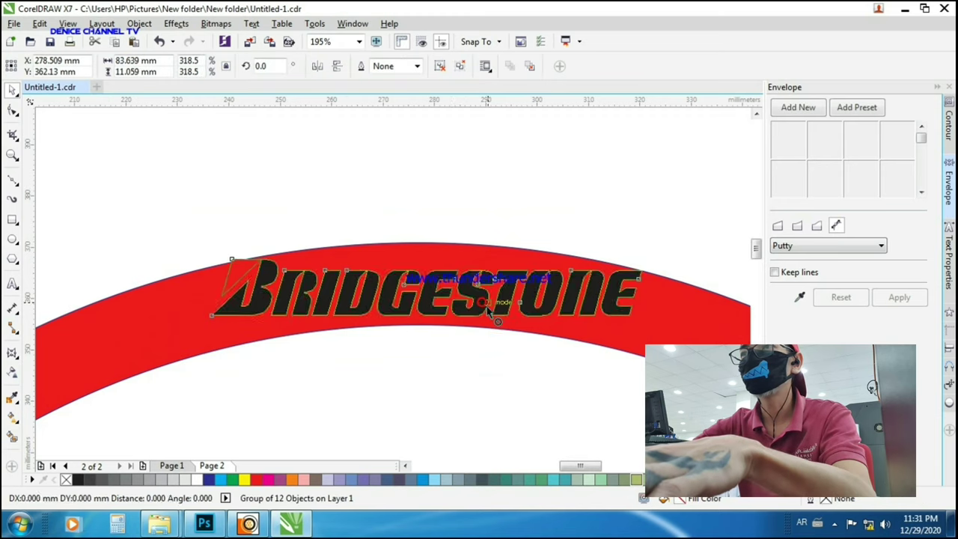
{"action": "scroll", "coordinate": [488, 311], "scroll_direction": "down", "scroll_amount": 2}
{"action": "key", "text": "F2"}
{"action": "scroll", "coordinate": [524, 358], "scroll_direction": "up", "scroll_amount": 2}
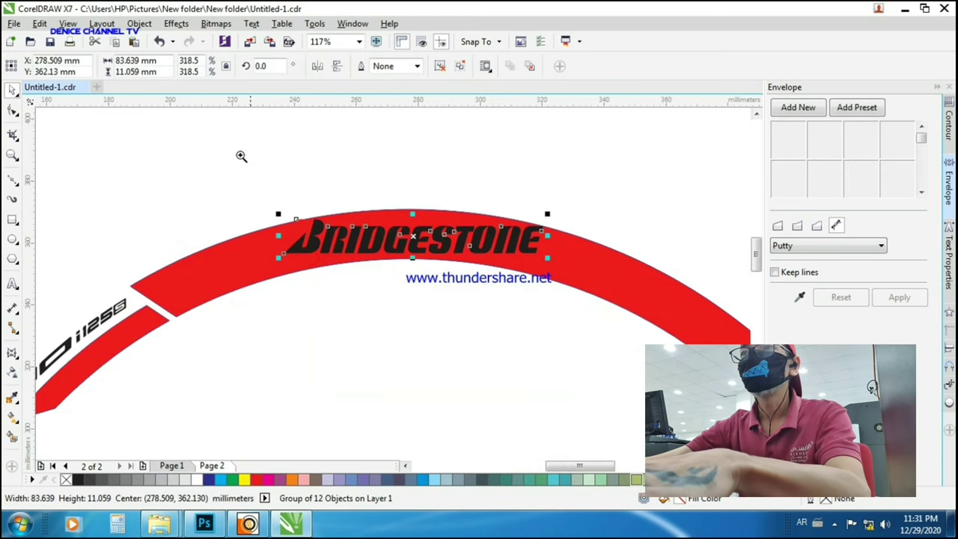
{"action": "scroll", "coordinate": [419, 202], "scroll_direction": "up", "scroll_amount": 2}
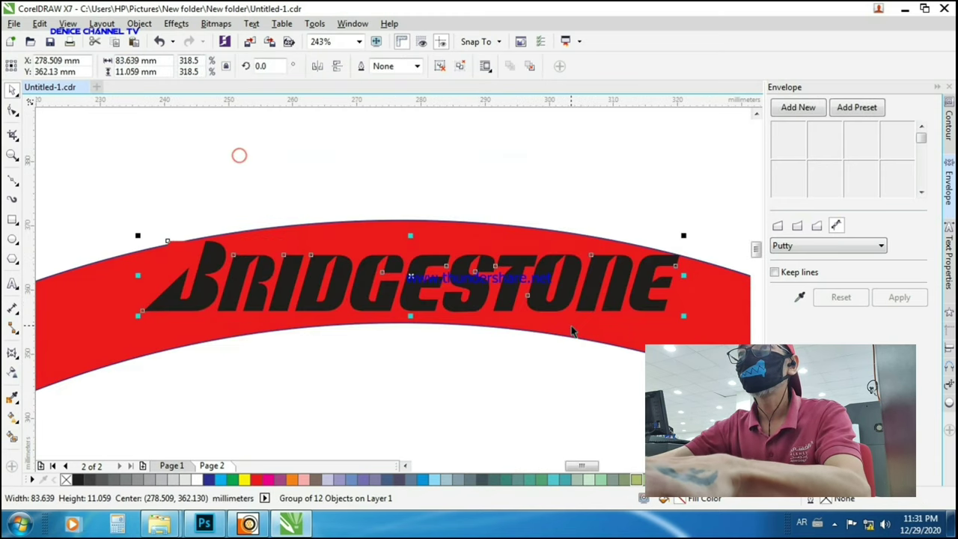
{"action": "left_click", "coordinate": [798, 109]}
{"action": "left_click_drag", "start_coordinate": [345, 184], "coordinate": [453, 382]}
{"action": "key", "text": "Delete"}
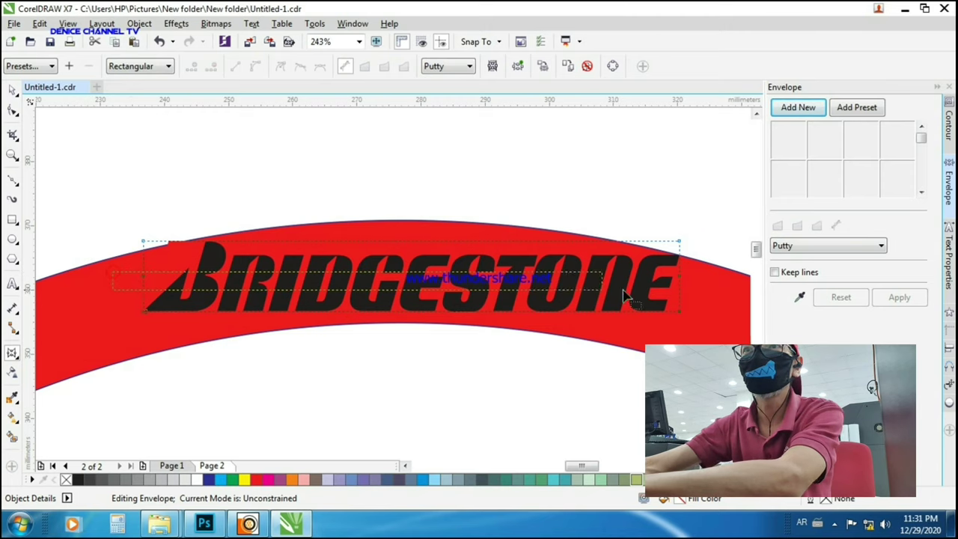
- Remove the side midpoint nodes of the BRIDGESTONE envelope and convert both side segments to straight lines
{"action": "left_click_drag", "start_coordinate": [623, 294], "coordinate": [706, 292]}
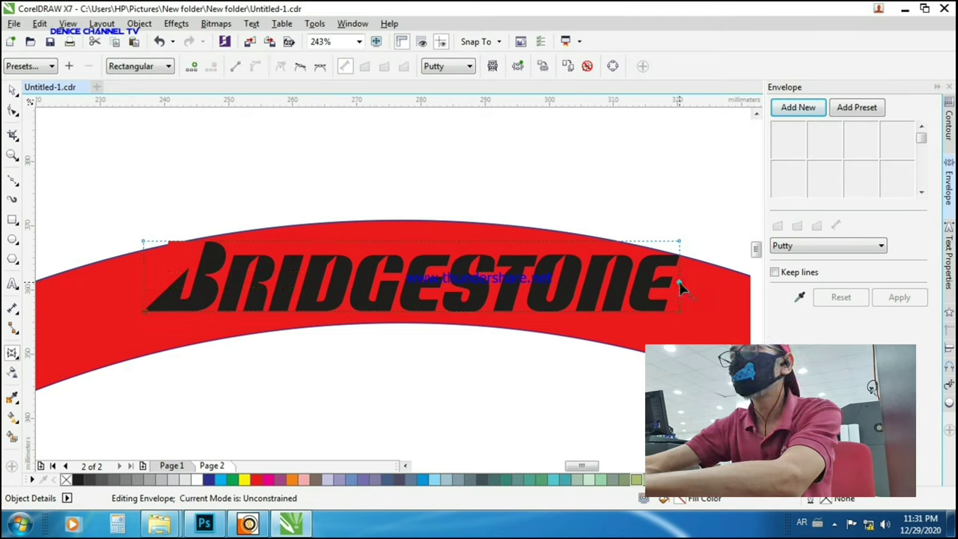
{"action": "right_click", "coordinate": [680, 287]}
{"action": "left_click", "coordinate": [739, 82]}
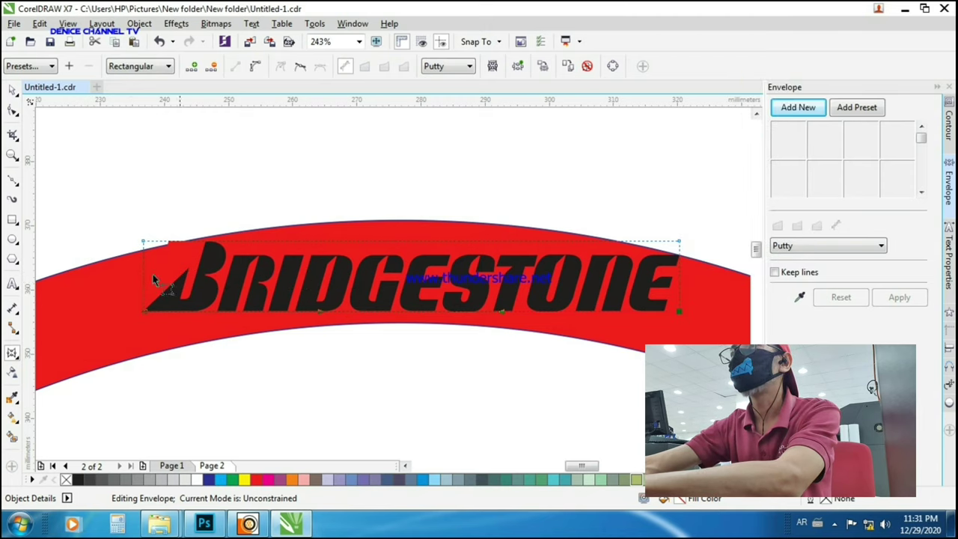
{"action": "right_click", "coordinate": [146, 281]}
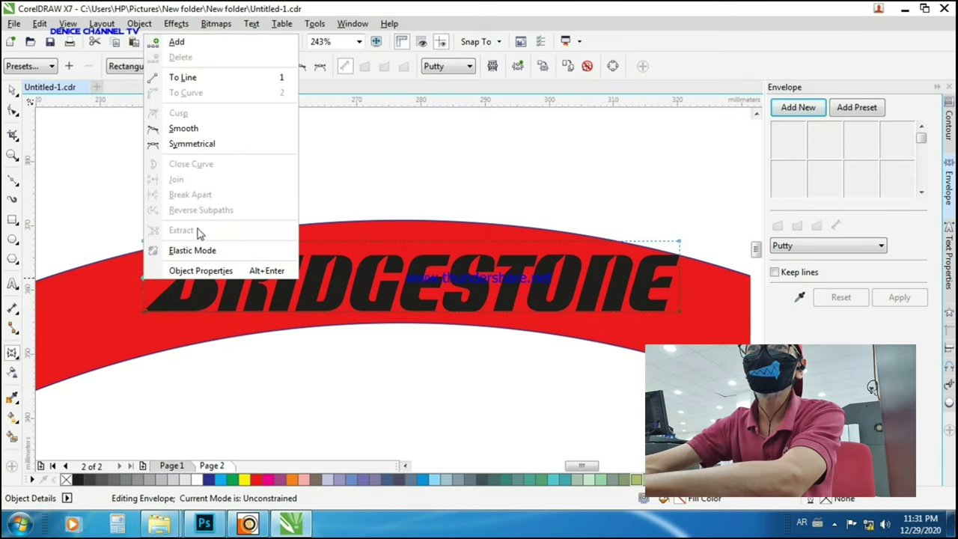
{"action": "left_click", "coordinate": [218, 79]}
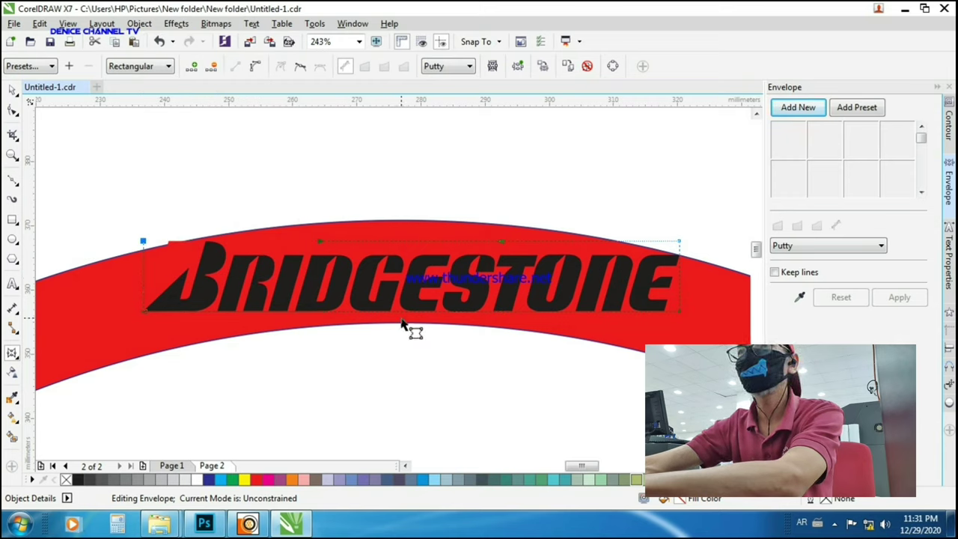
- Bend the BRIDGESTONE envelope's bottom and top edges slightly upward at the middle and lower its left and right ends
{"action": "left_click_drag", "start_coordinate": [410, 311], "coordinate": [410, 302]}
{"action": "left_click_drag", "start_coordinate": [416, 249], "coordinate": [416, 238]}
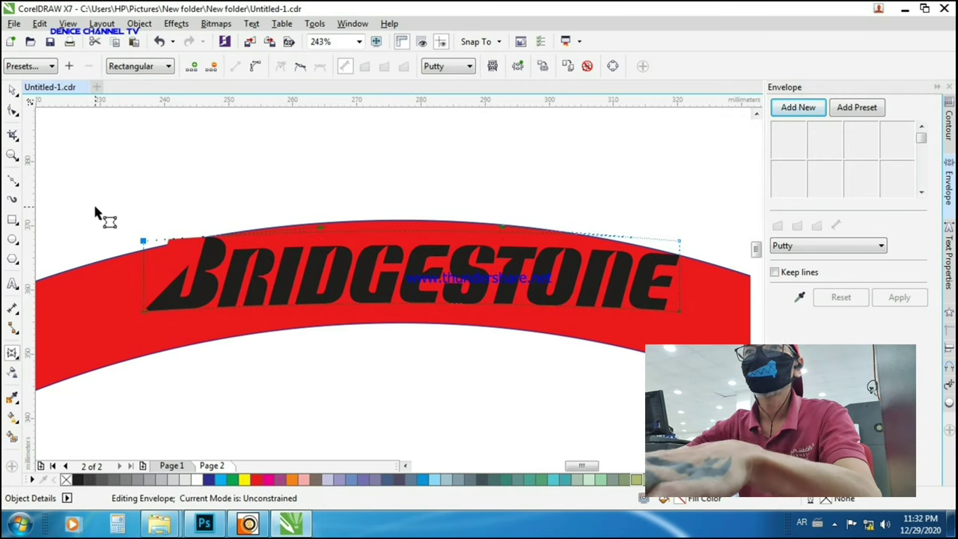
{"action": "left_click_drag", "start_coordinate": [150, 314], "coordinate": [150, 342]}
{"action": "left_click_drag", "start_coordinate": [683, 321], "coordinate": [679, 340]}
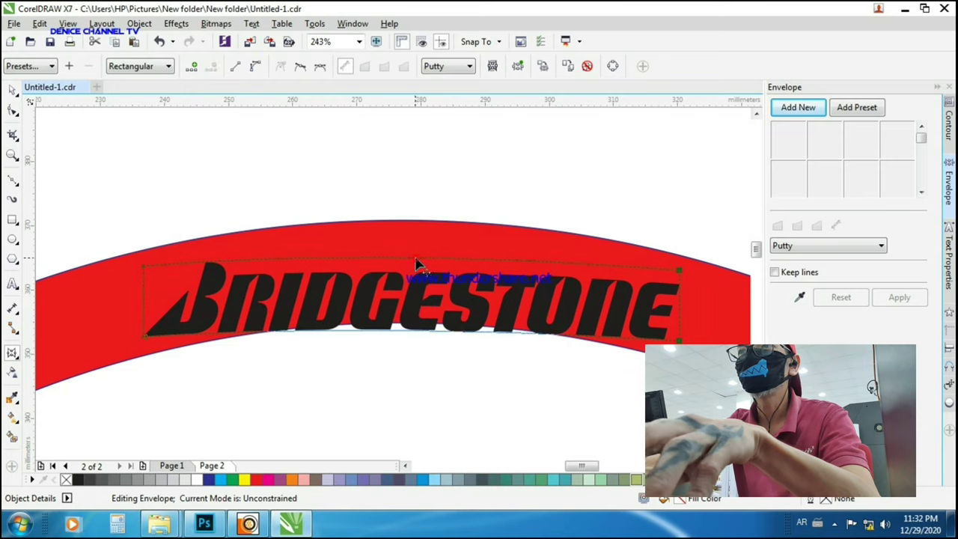
- Bend the BRIDGESTONE envelope's top and bottom edges further upward at the middle to follow the red strip's curve
{"action": "left_click_drag", "start_coordinate": [417, 267], "coordinate": [421, 242]}
{"action": "left_click", "coordinate": [410, 329]}
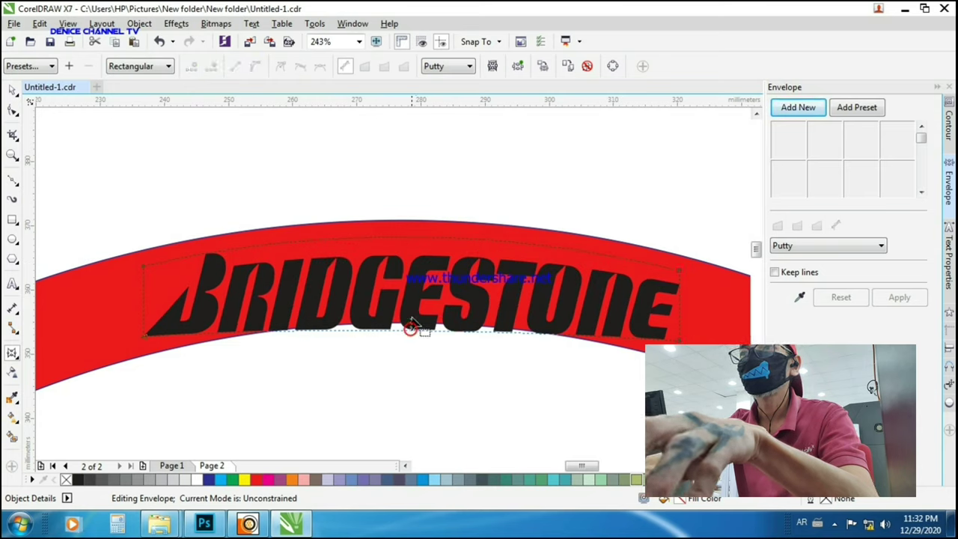
{"action": "left_click_drag", "start_coordinate": [413, 335], "coordinate": [413, 310]}
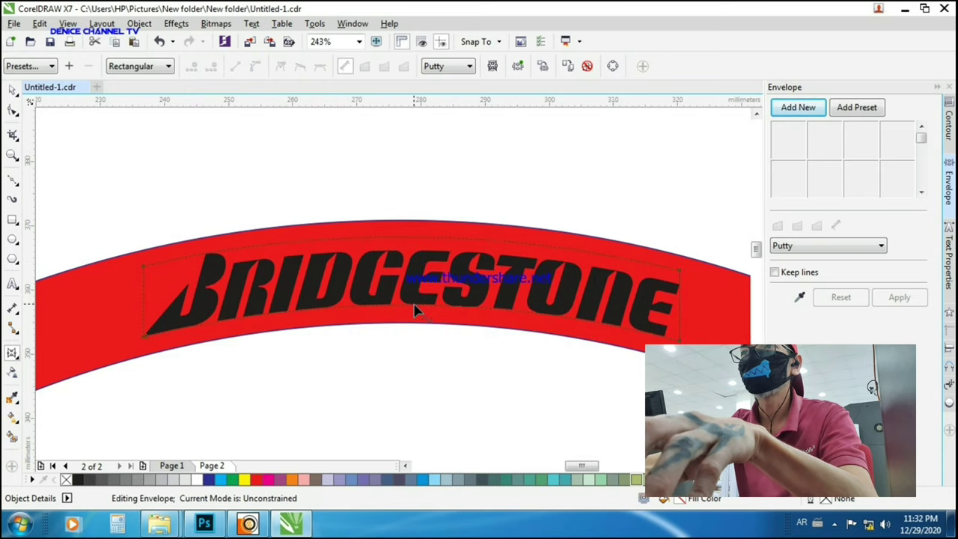
{"action": "scroll", "coordinate": [412, 307], "scroll_direction": "down", "scroll_amount": 2}
{"action": "scroll", "coordinate": [408, 310], "scroll_direction": "up", "scroll_amount": 2}
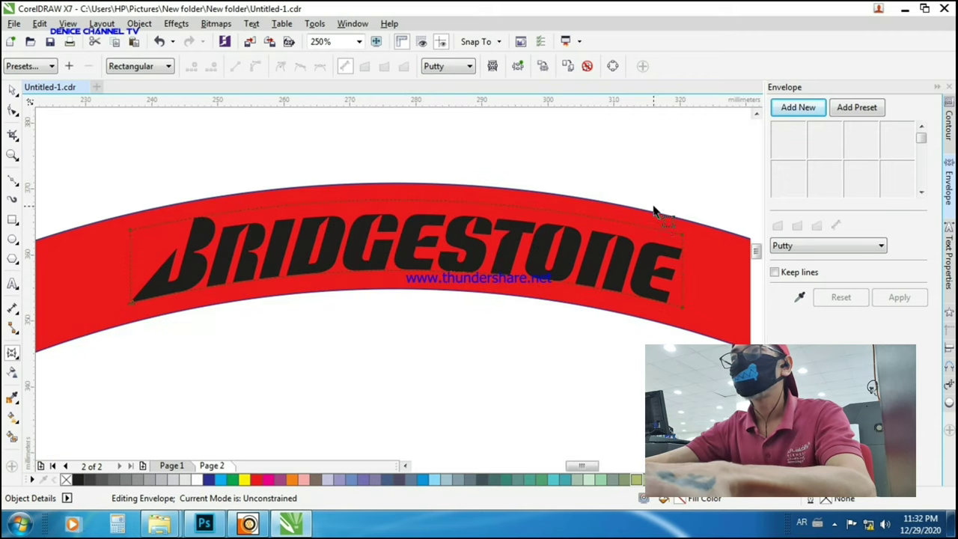
- Nudge the right and left ends of the BRIDGESTONE envelope slightly downward to fit the strip
{"action": "left_click", "coordinate": [681, 309]}
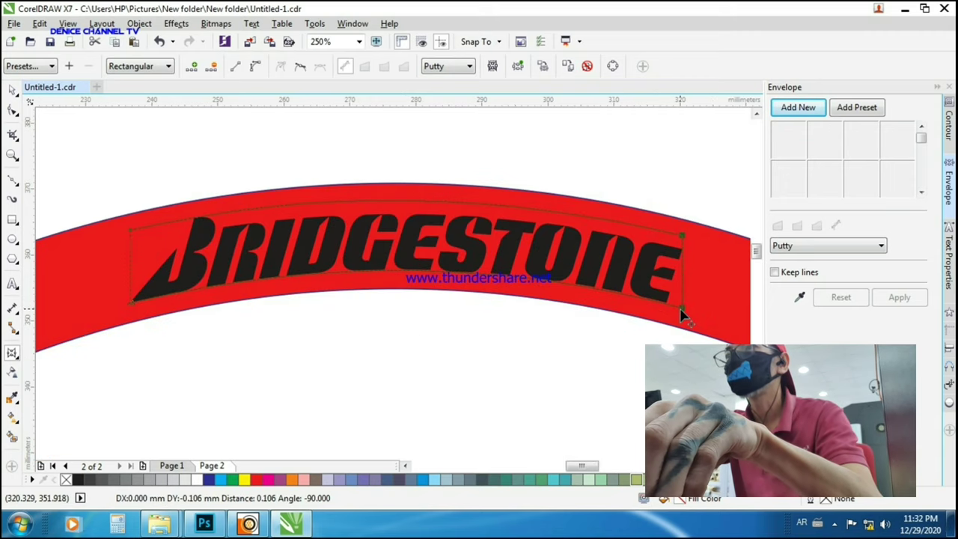
{"action": "left_click_drag", "start_coordinate": [681, 309], "coordinate": [681, 312]}
{"action": "mouse_move", "coordinate": [67, 200]}
{"action": "left_mouse_down"}
{"action": "mouse_move", "coordinate": [128, 307]}
{"action": "mouse_move", "coordinate": [143, 310]}
{"action": "mouse_move", "coordinate": [133, 305]}
{"action": "mouse_move", "coordinate": [133, 317]}
{"action": "mouse_move", "coordinate": [132, 303]}
{"action": "left_mouse_up"}
{"action": "key", "text": "F2"}
{"action": "left_click_drag", "start_coordinate": [118, 197], "coordinate": [280, 386]}
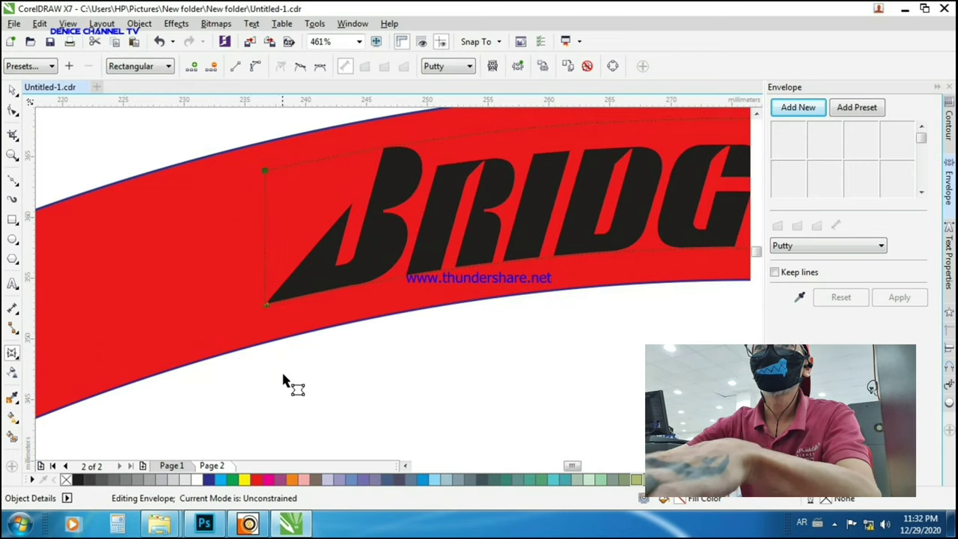
{"action": "left_click_drag", "start_coordinate": [267, 306], "coordinate": [267, 316]}
{"action": "scroll", "coordinate": [385, 323], "scroll_direction": "down", "scroll_amount": 2}
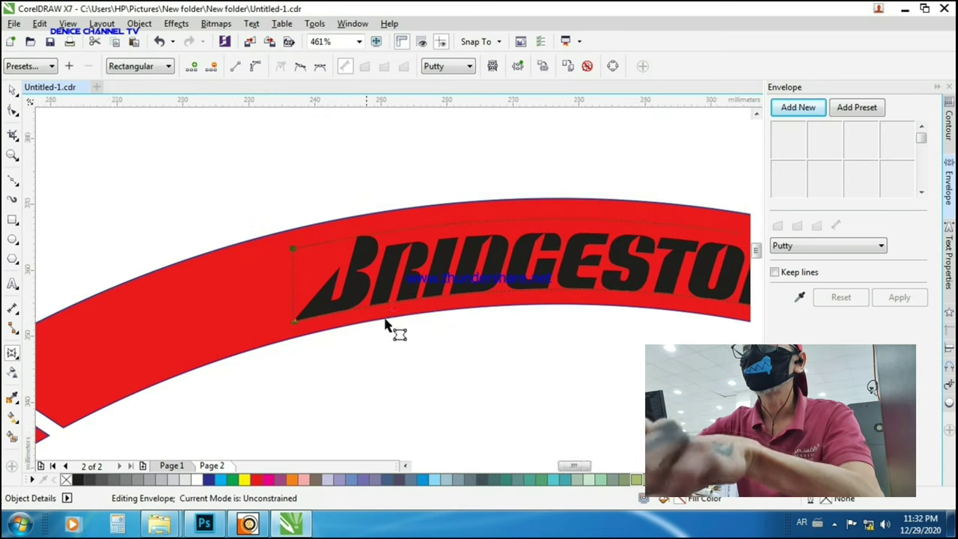
- Fine-tune the middle of the BRIDGESTONE envelope's top and bottom edges, finish envelope editing and deselect the logo
{"action": "scroll", "coordinate": [386, 324], "scroll_direction": "down", "scroll_amount": 2}
{"action": "left_click_drag", "start_coordinate": [407, 216], "coordinate": [402, 214]}
{"action": "left_click_drag", "start_coordinate": [398, 285], "coordinate": [399, 287]}
{"action": "key", "text": "space"}
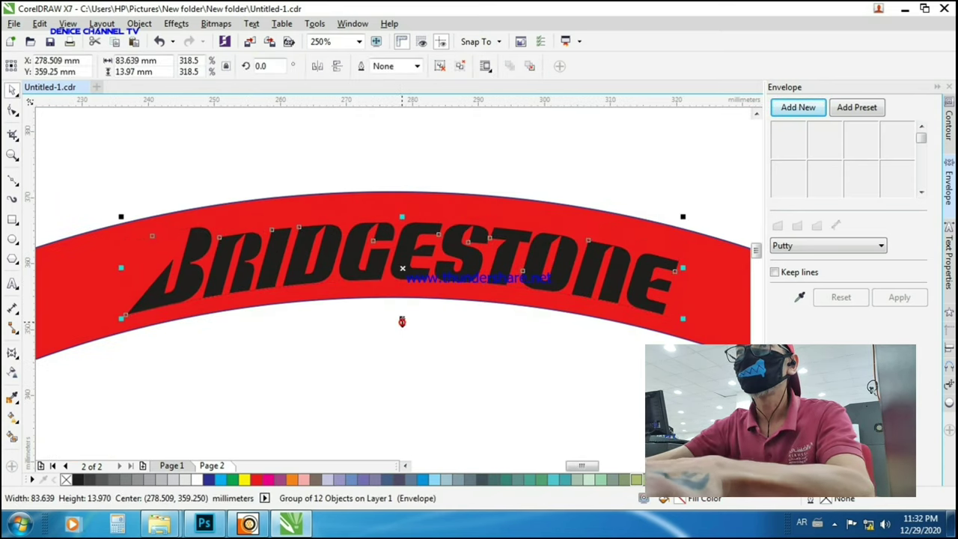
{"action": "scroll", "coordinate": [429, 336], "scroll_direction": "down", "scroll_amount": 3}
{"action": "left_click_drag", "start_coordinate": [536, 427], "coordinate": [539, 431]}
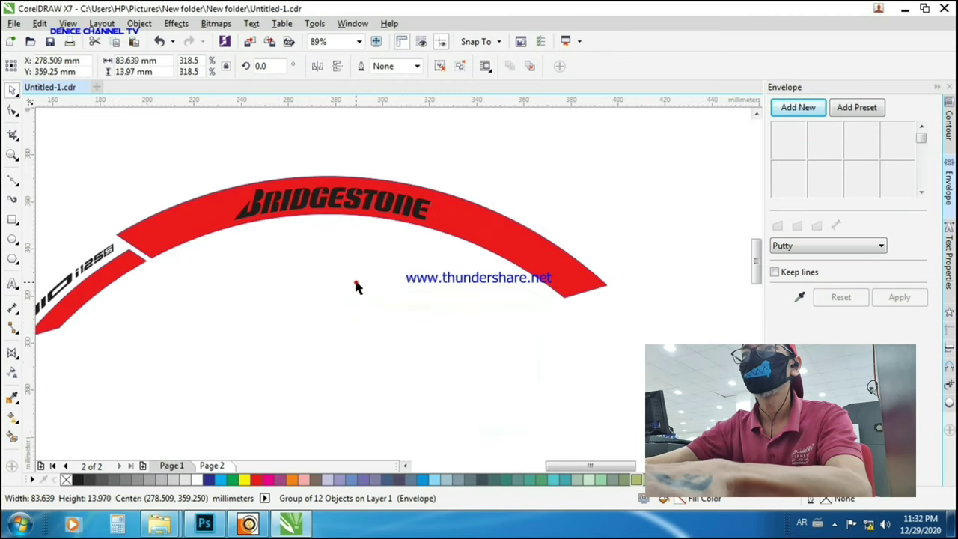
{"action": "left_click", "coordinate": [355, 279]}
- Fill the curved BRIDGESTONE logo with white
{"action": "key", "text": "space"}
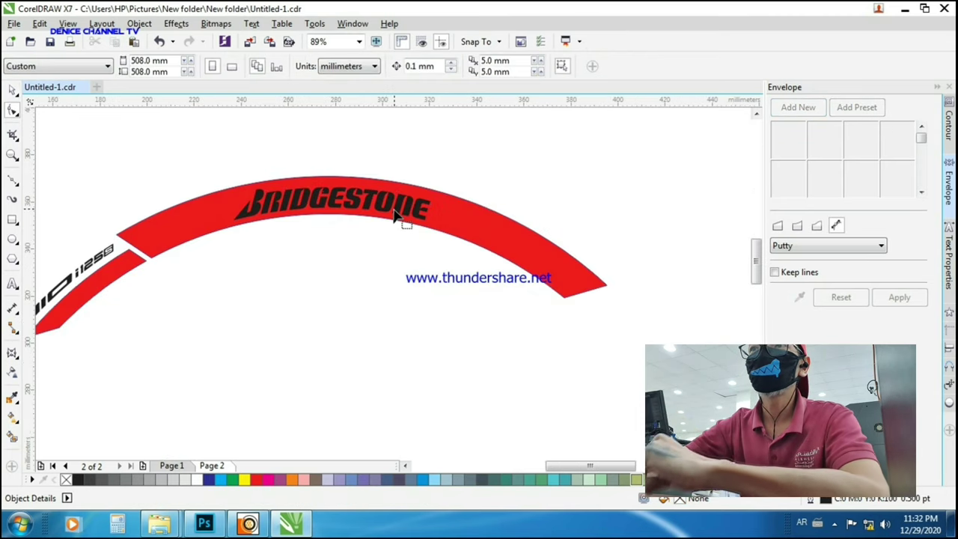
{"action": "key", "text": "space"}
{"action": "left_click", "coordinate": [359, 194]}
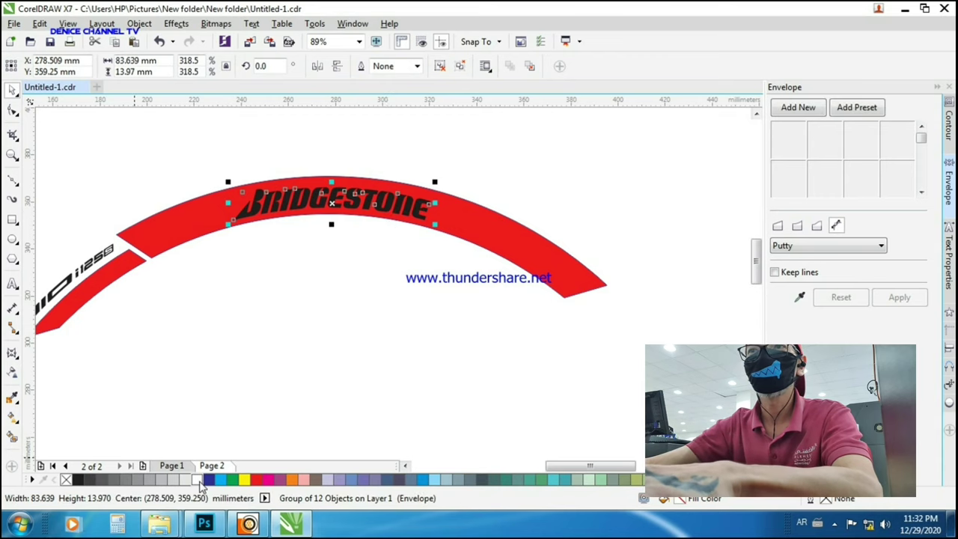
{"action": "left_click", "coordinate": [197, 480]}
{"action": "left_click", "coordinate": [369, 352]}
{"action": "scroll", "coordinate": [406, 361], "scroll_direction": "down", "scroll_amount": 1}
{"action": "scroll", "coordinate": [292, 368], "scroll_direction": "down", "scroll_amount": 1}
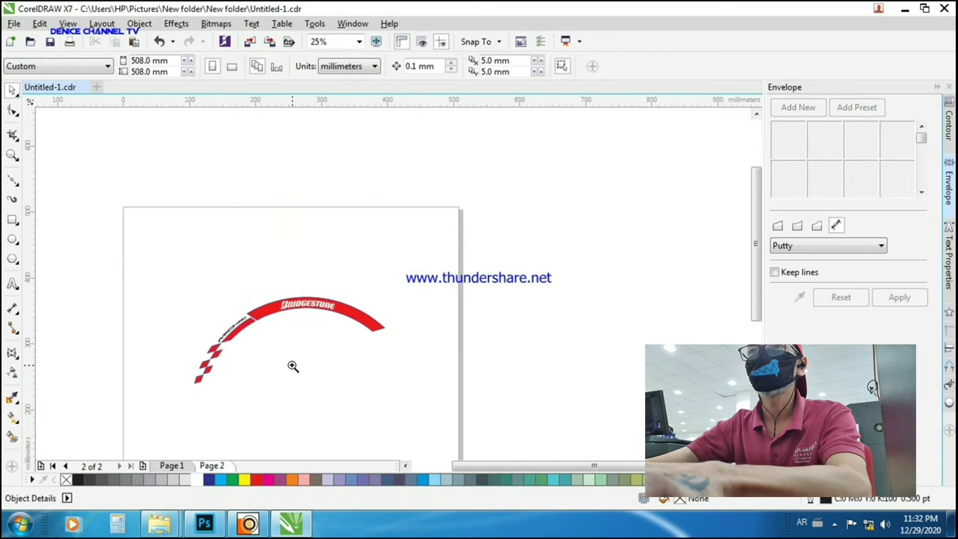
{"action": "scroll", "coordinate": [292, 368], "scroll_direction": "up", "scroll_amount": 1}
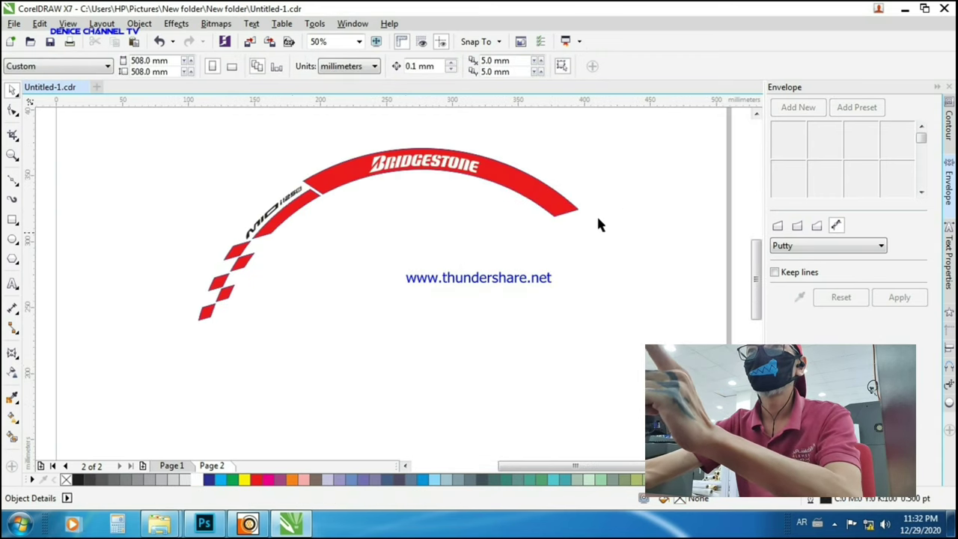
- Group all the sticker pieces and place the group on the upper rim of the wheel, centred about X 229.5, Y 362.7 mm
{"action": "left_click_drag", "start_coordinate": [650, 134], "coordinate": [139, 362]}
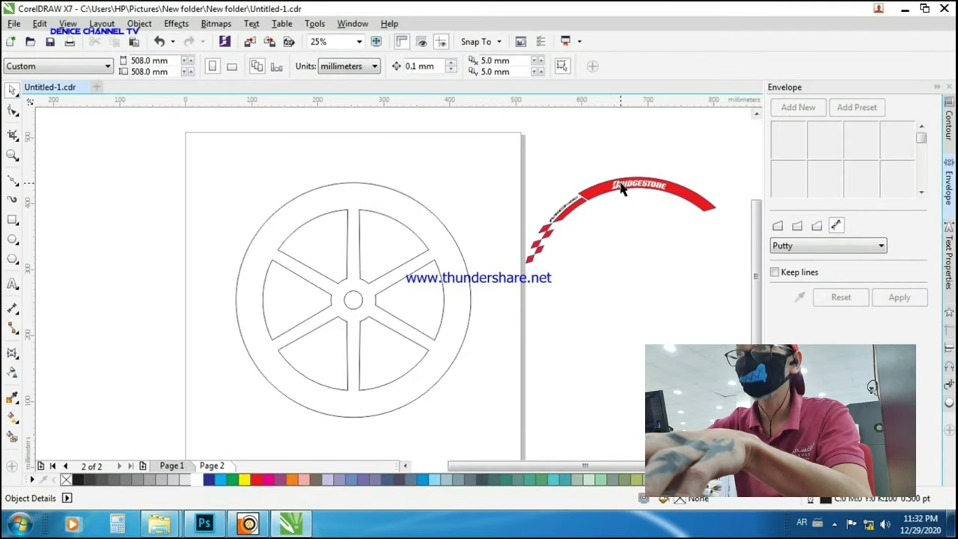
{"action": "left_click", "coordinate": [621, 188]}
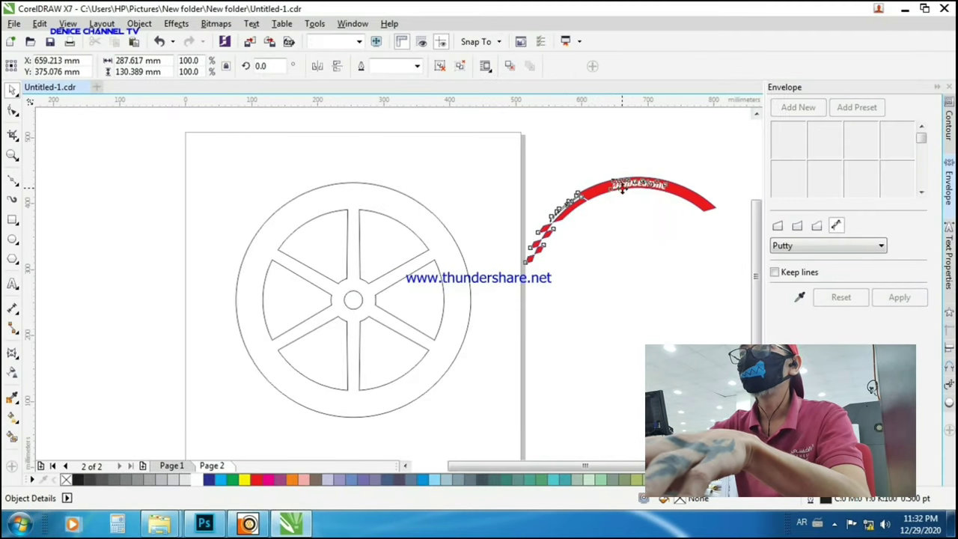
{"action": "left_click_drag", "start_coordinate": [622, 218], "coordinate": [339, 228]}
{"action": "scroll", "coordinate": [339, 228], "scroll_direction": "up", "scroll_amount": 1}
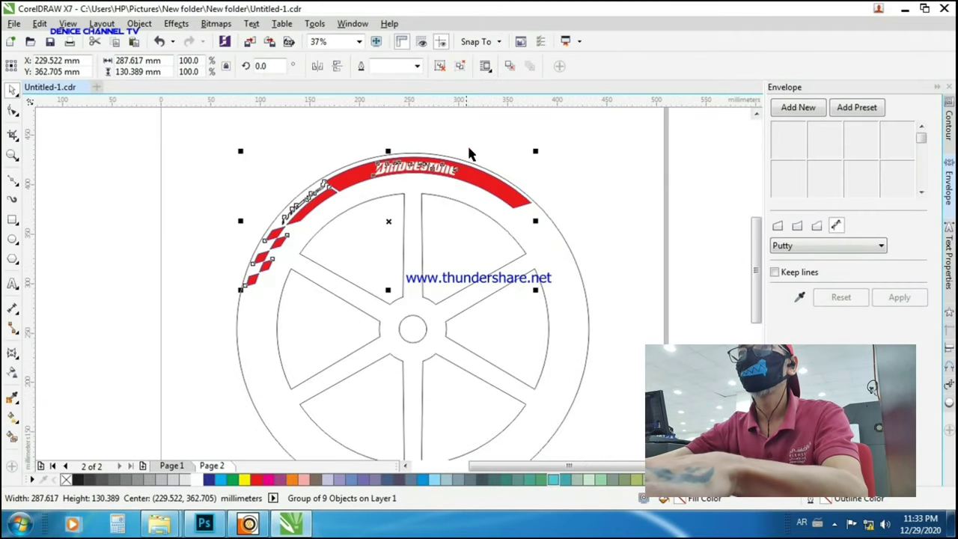
- Move the sticker group's rotation centre to the middle of the wheel hub
{"action": "left_click", "coordinate": [473, 134]}
{"action": "left_click", "coordinate": [468, 183]}
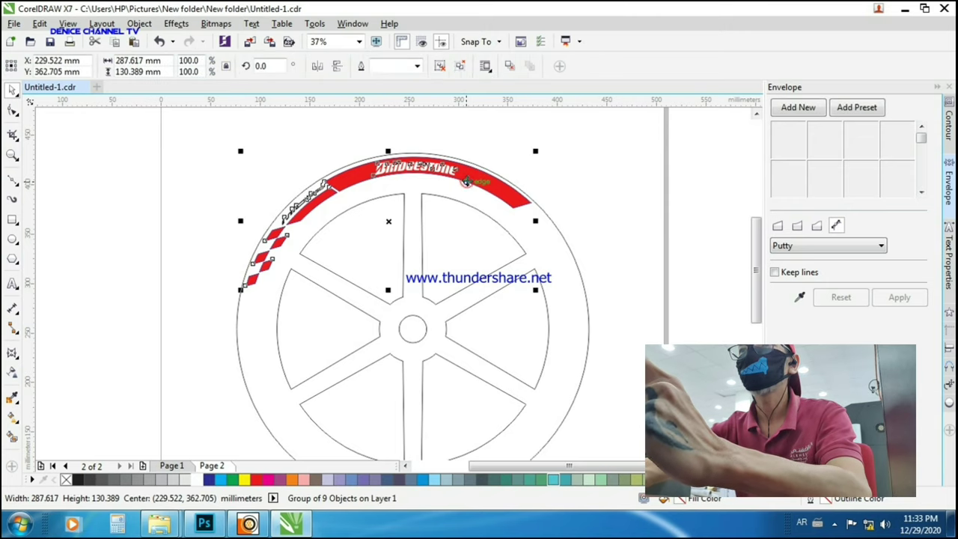
{"action": "left_click", "coordinate": [391, 221]}
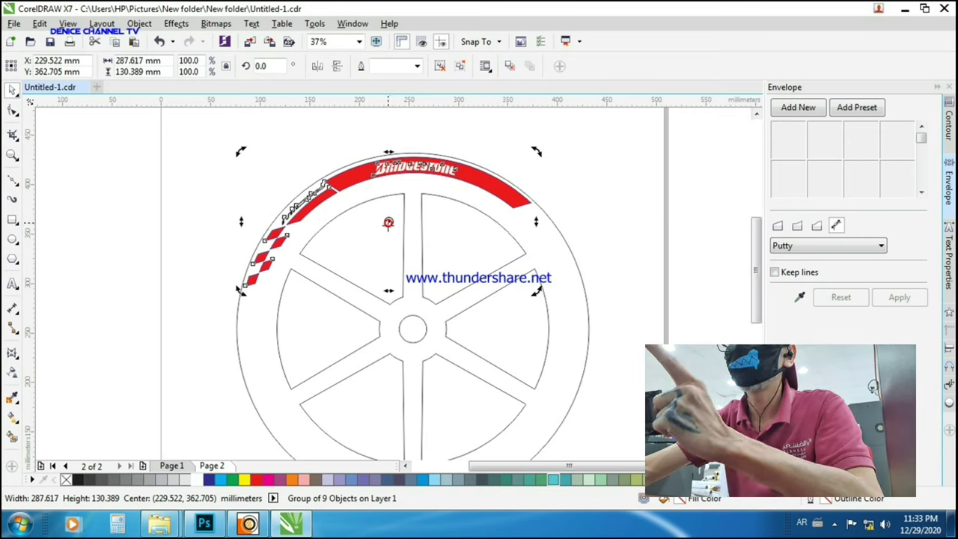
{"action": "left_click_drag", "start_coordinate": [389, 221], "coordinate": [408, 328]}
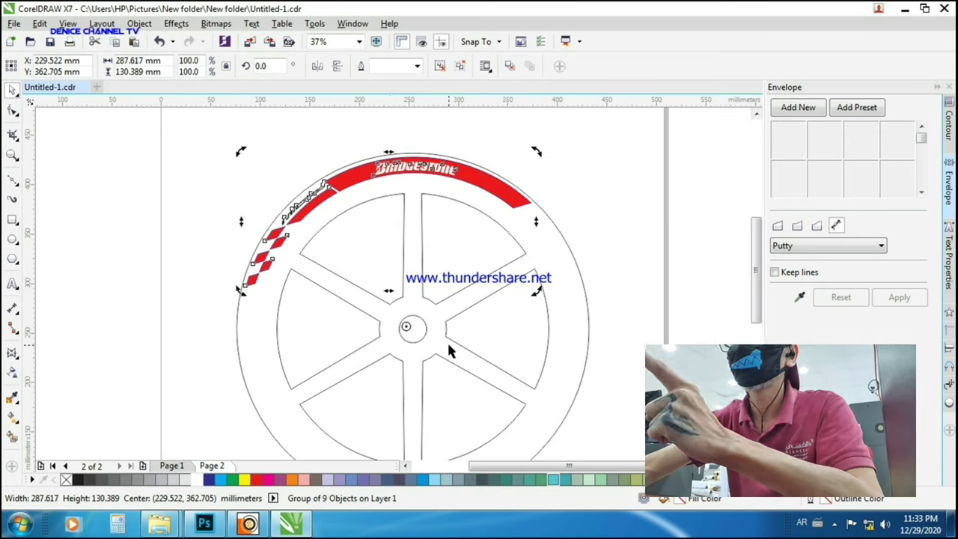
- Create a copy of the sticker rotated 240 degrees around the hub, repeat the rotated duplication once more and deselect
{"action": "scroll", "coordinate": [439, 337], "scroll_direction": "down", "scroll_amount": 1}
{"action": "scroll", "coordinate": [426, 306], "scroll_direction": "up", "scroll_amount": 1}
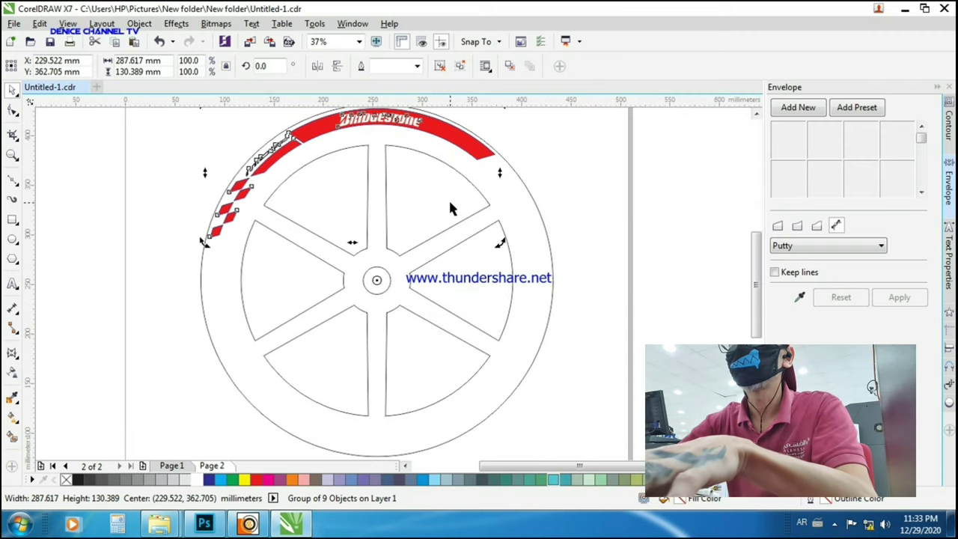
{"action": "scroll", "coordinate": [429, 216], "scroll_direction": "down", "scroll_amount": 1}
{"action": "left_click", "coordinate": [409, 209]}
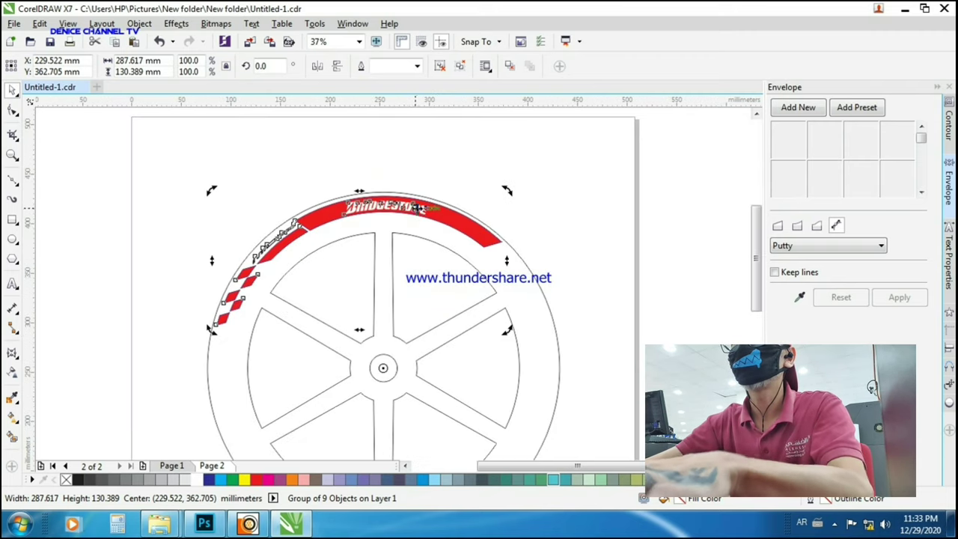
{"action": "scroll", "coordinate": [415, 238], "scroll_direction": "down", "scroll_amount": 1}
{"action": "key", "text": "F2"}
{"action": "left_click_drag", "start_coordinate": [282, 207], "coordinate": [528, 406]}
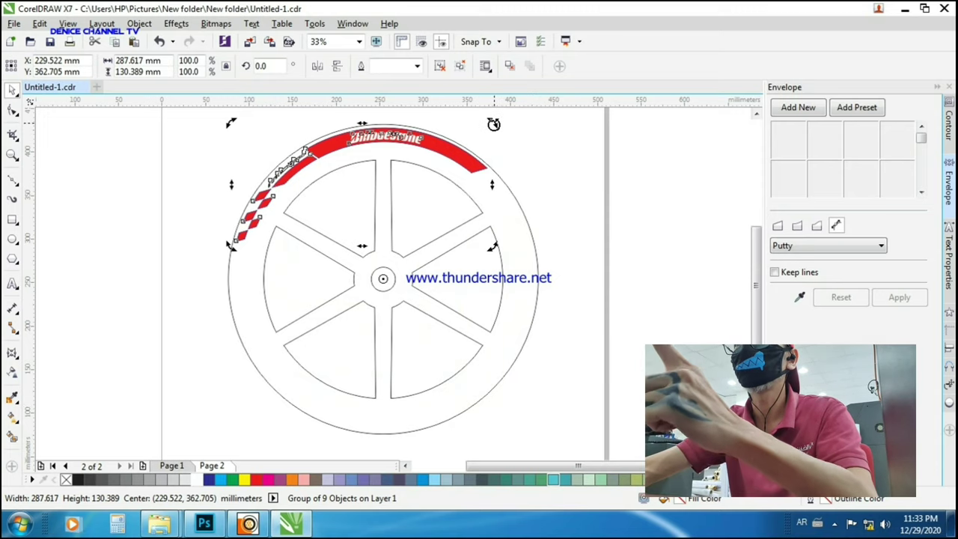
{"action": "left_click_drag", "start_coordinate": [493, 124], "coordinate": [507, 430]}
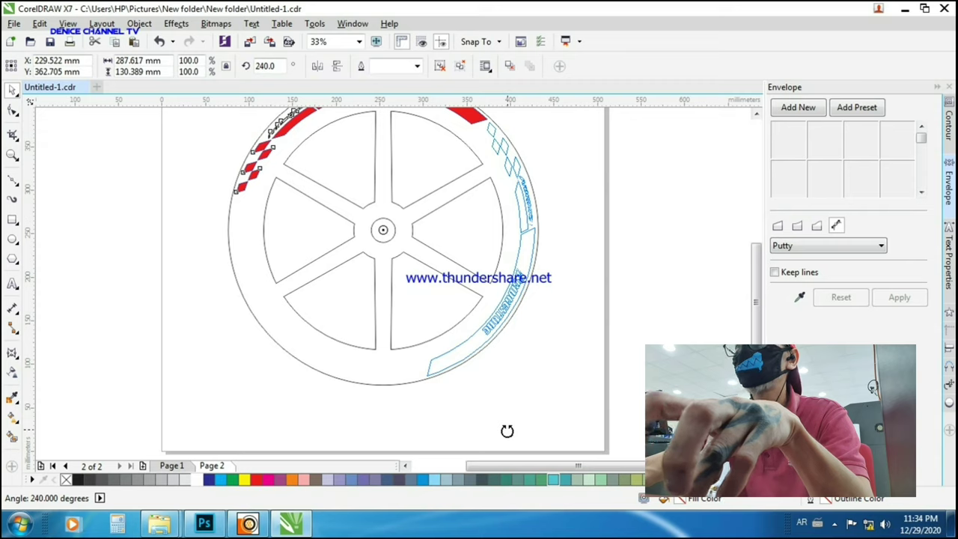
{"action": "left_click_drag", "start_coordinate": [507, 431], "coordinate": [507, 433]}
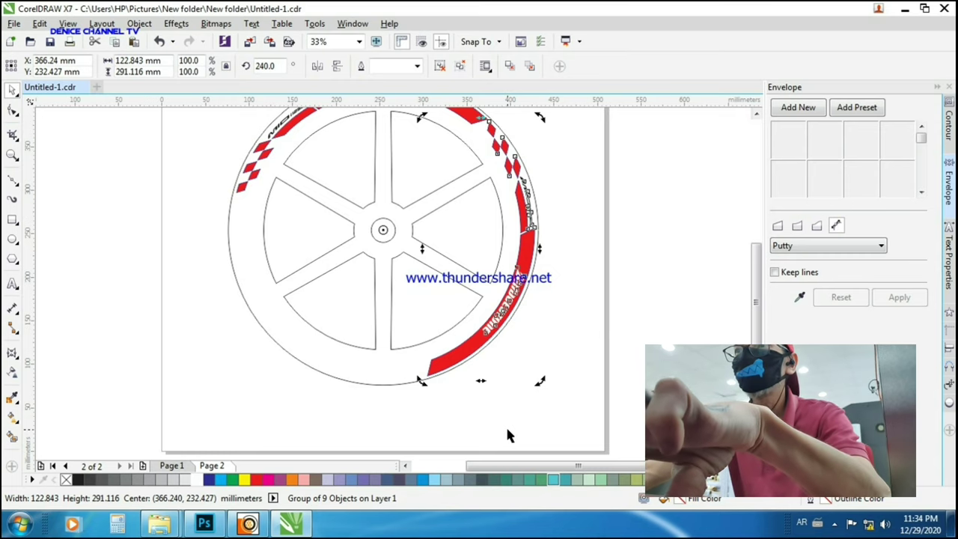
{"action": "key", "text": "ctrl+r"}
{"action": "left_click", "coordinate": [594, 367]}
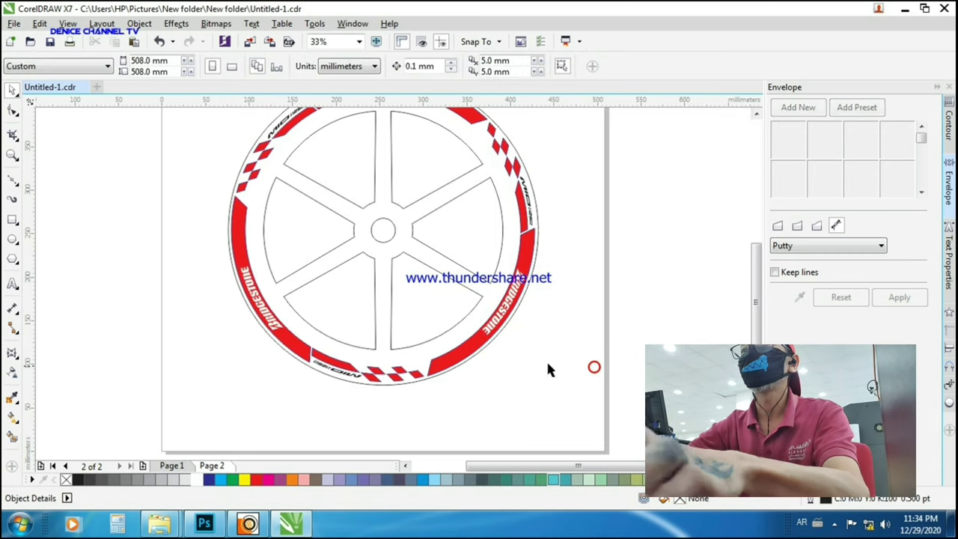